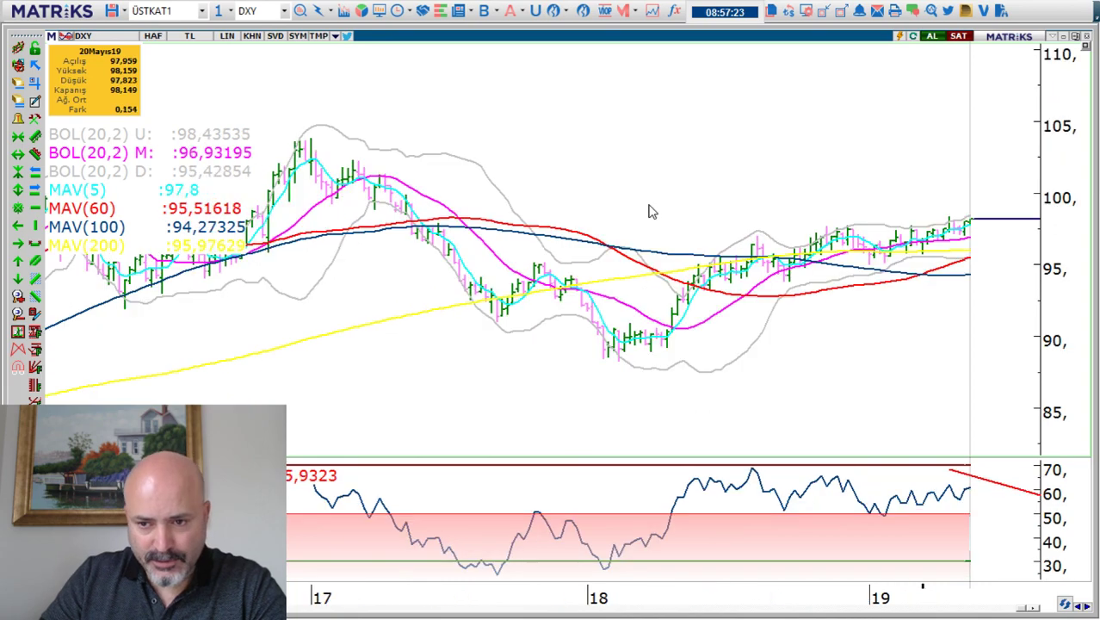
# Take a closer look at the latest weekly DXY bars, and switch the chart to the monthly (Aylık) period.
pyautogui.scroll(5, 651, 216)
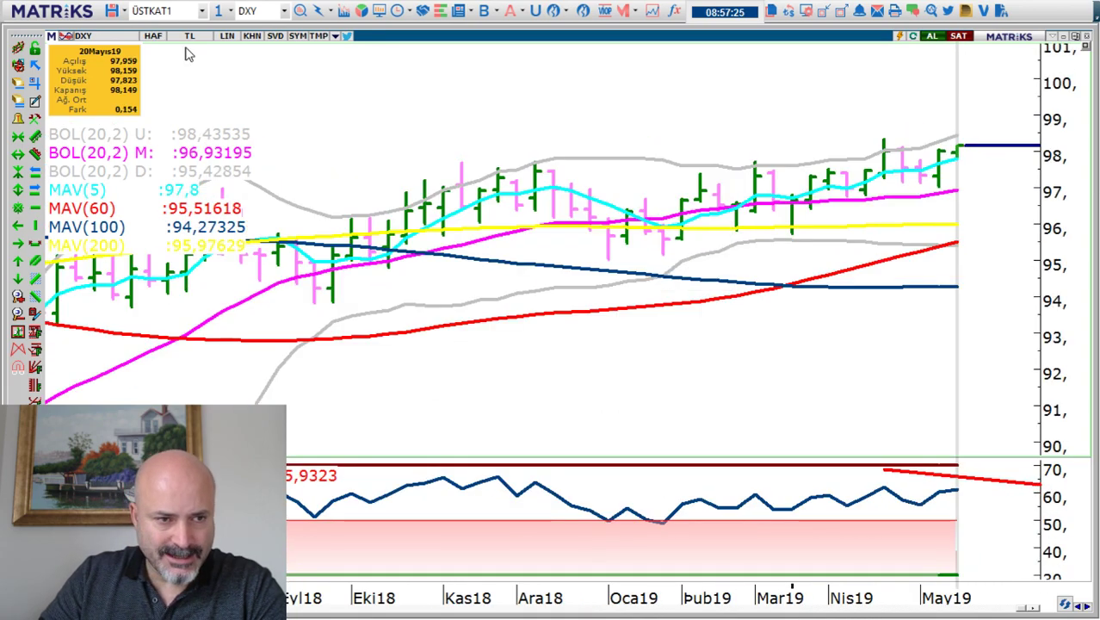
pyautogui.click(152, 36)
pyautogui.click(189, 314)
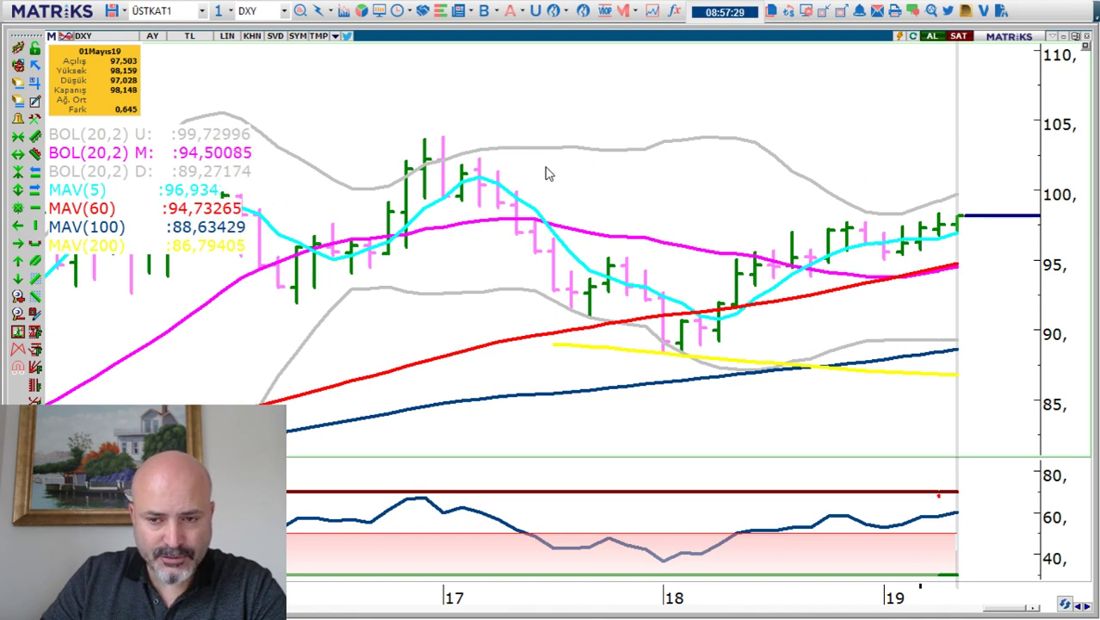
# Switch the DXY chart to the Seans(240) period and examine a longer stretch of its price history.
pyautogui.click(153, 36)
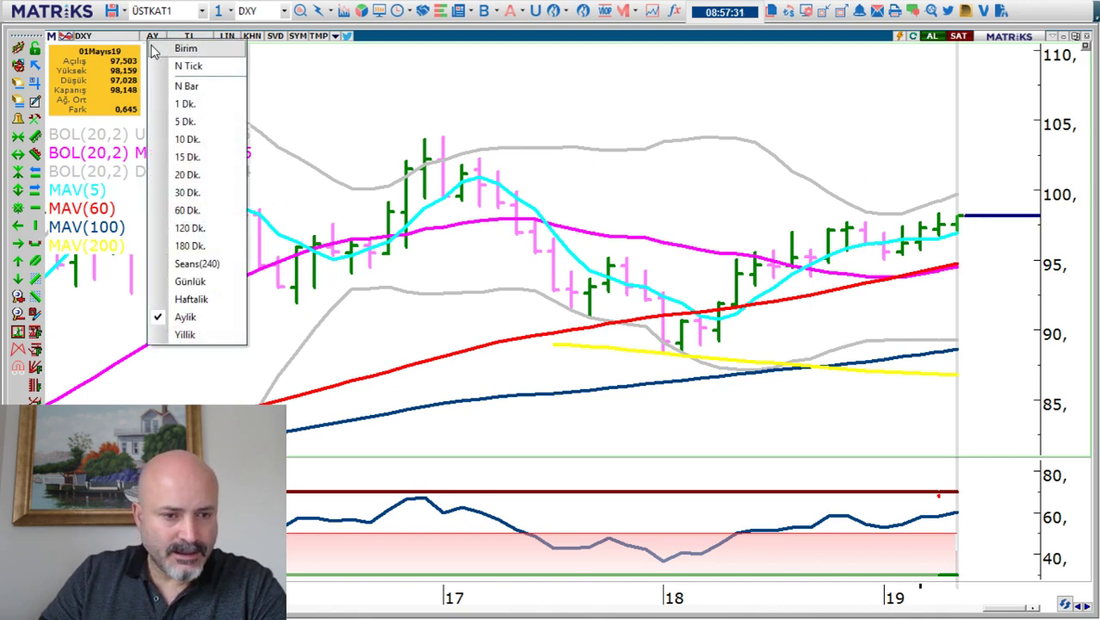
pyautogui.click(197, 263)
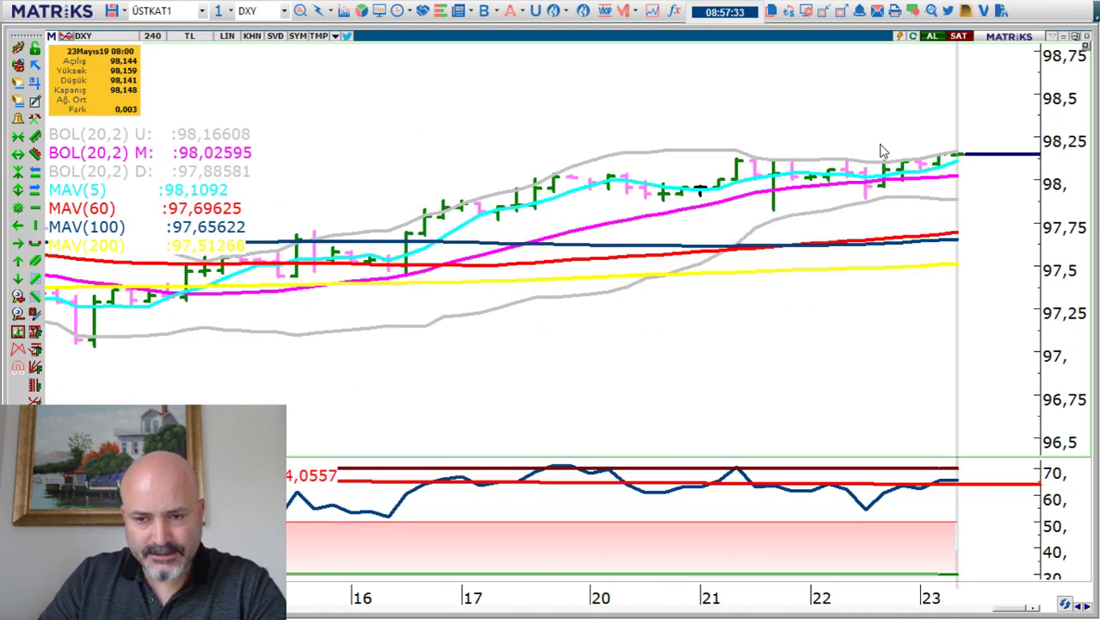
pyautogui.scroll(3, 881, 151)
pyautogui.scroll(-5, 822, 145)
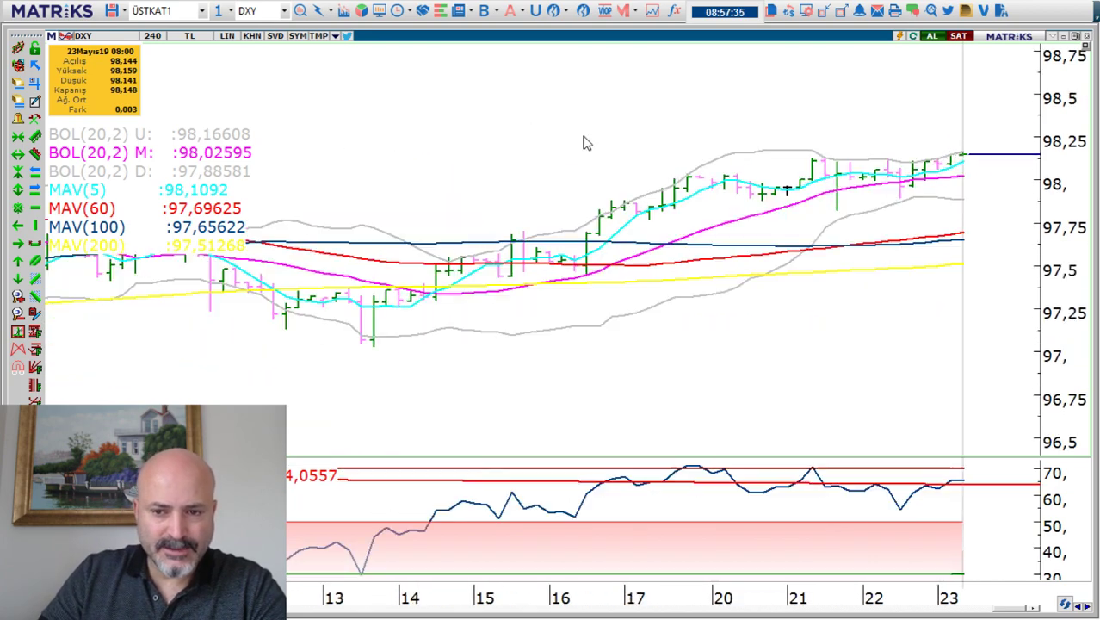
pyautogui.scroll(-2, 548, 136)
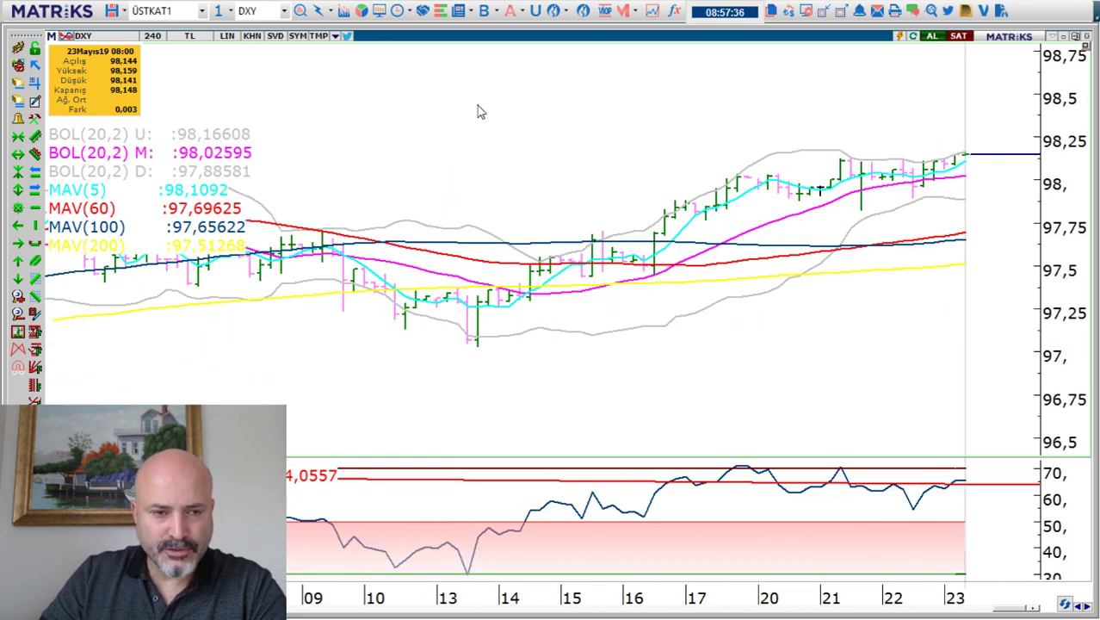
# Switch the DXY chart to the 60-minute (60 Dk.) period and examine the price movement of recent days.
pyautogui.click(152, 35)
pyautogui.click(203, 209)
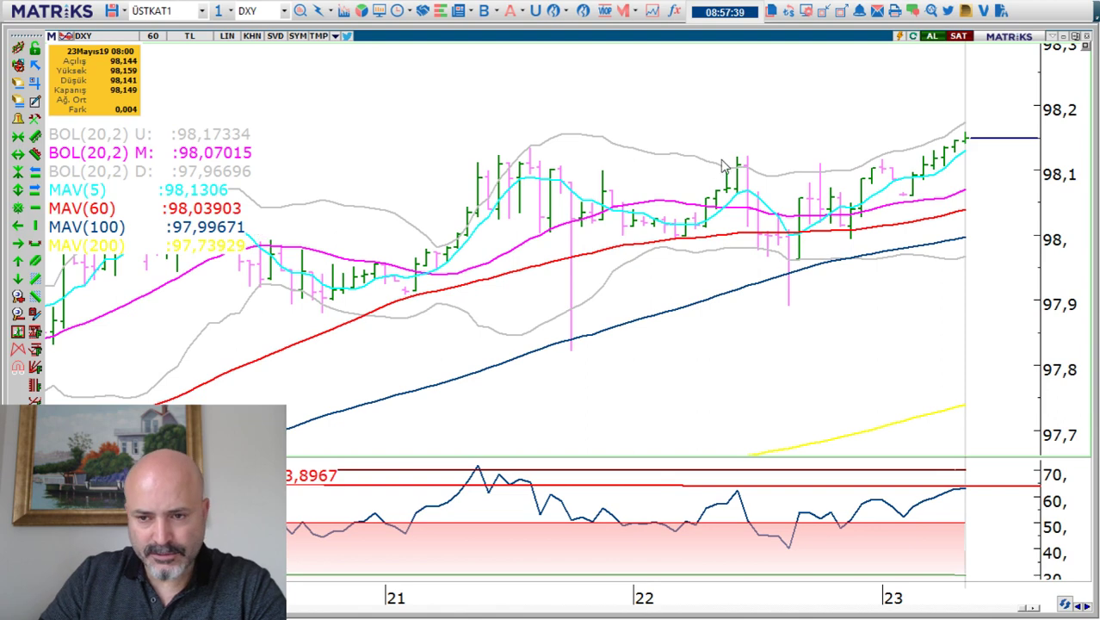
pyautogui.scroll(-3, 724, 164)
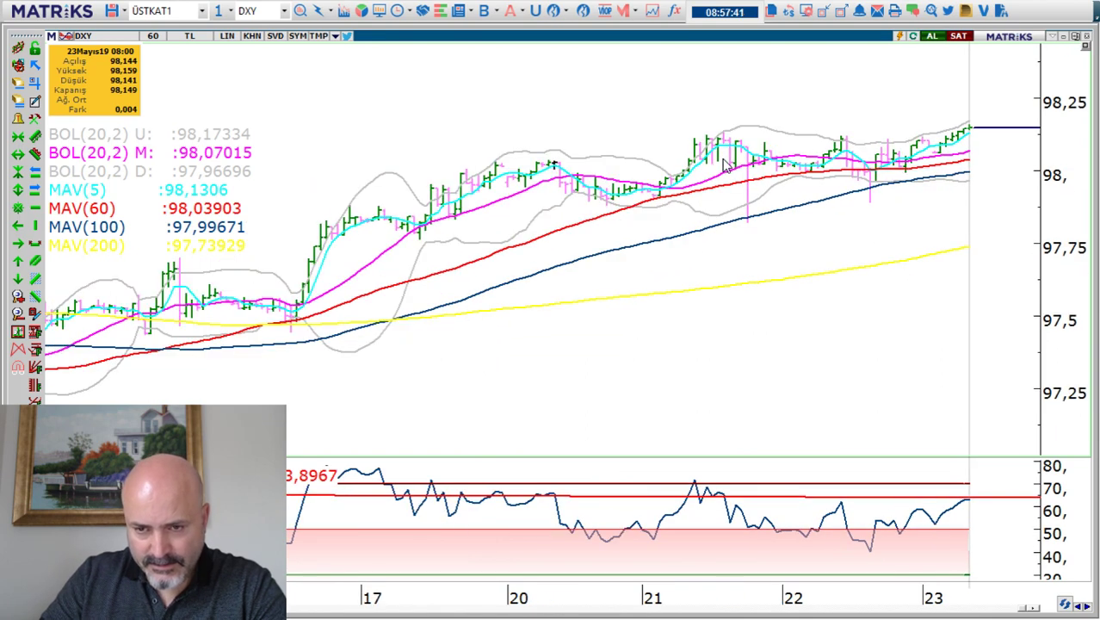
pyautogui.scroll(2, 600, 172)
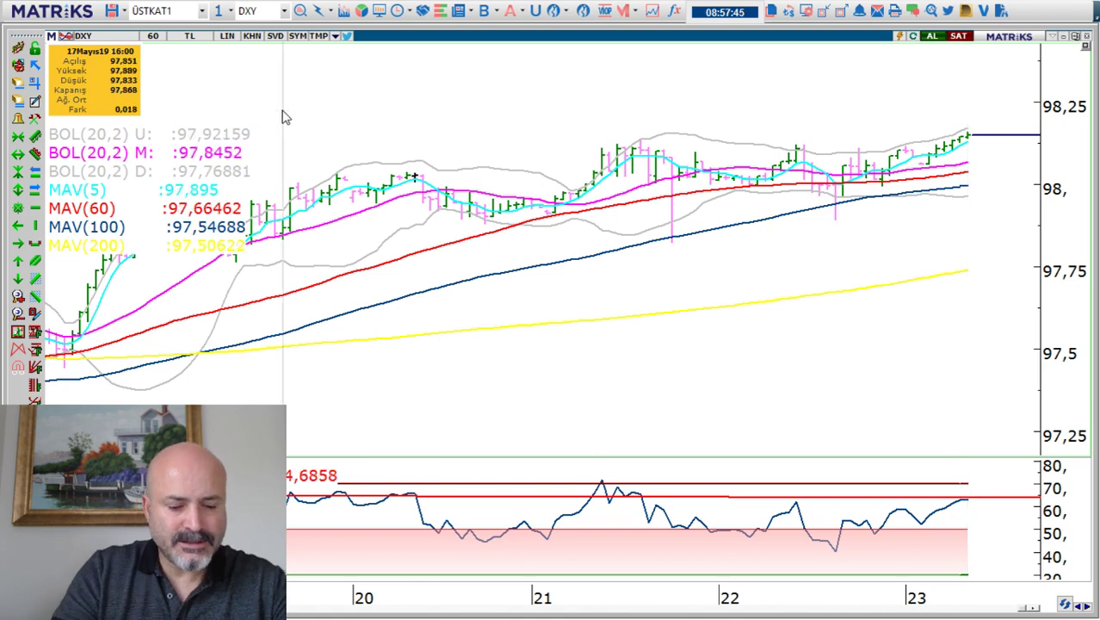
# Load the EURUSD symbol in the chart and set its period to monthly (Aylık).
pyautogui.write('EURUSD')
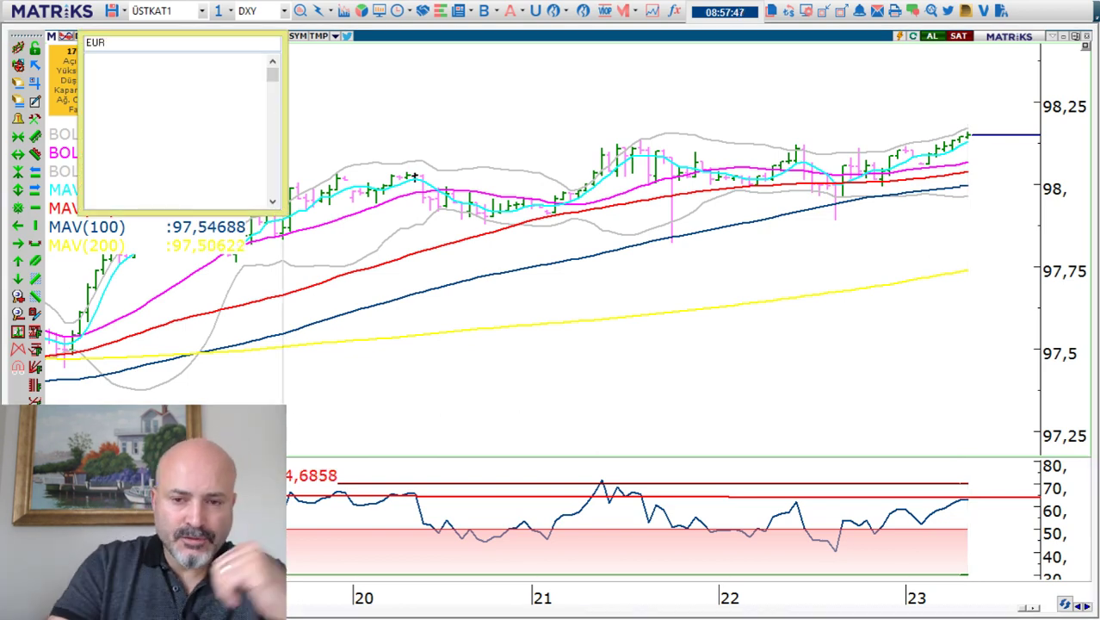
pyautogui.press('Return')
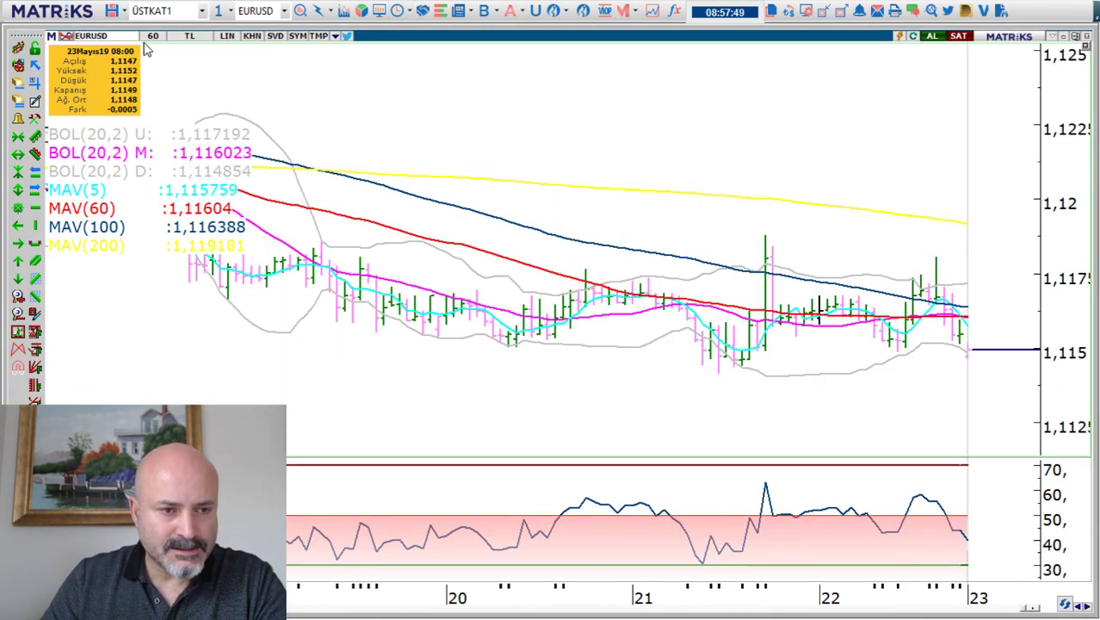
pyautogui.click(152, 36)
pyautogui.click(186, 318)
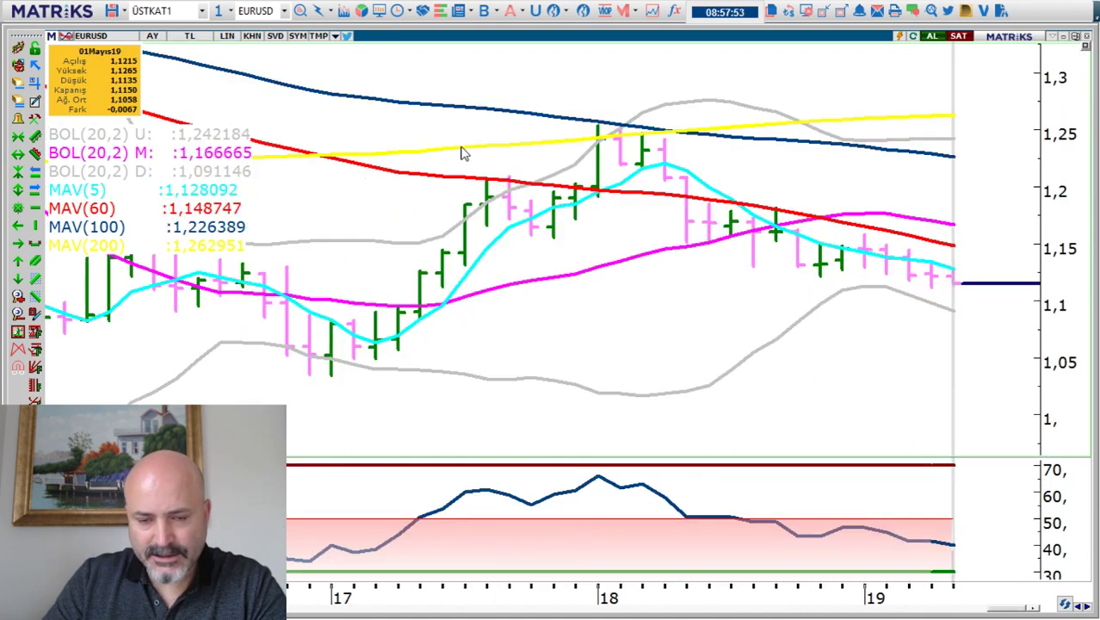
# View EURUSD on the weekly (Haftalık) period, and set the chart to daily (Günlük) with the latest bars enlarged.
pyautogui.click(151, 38)
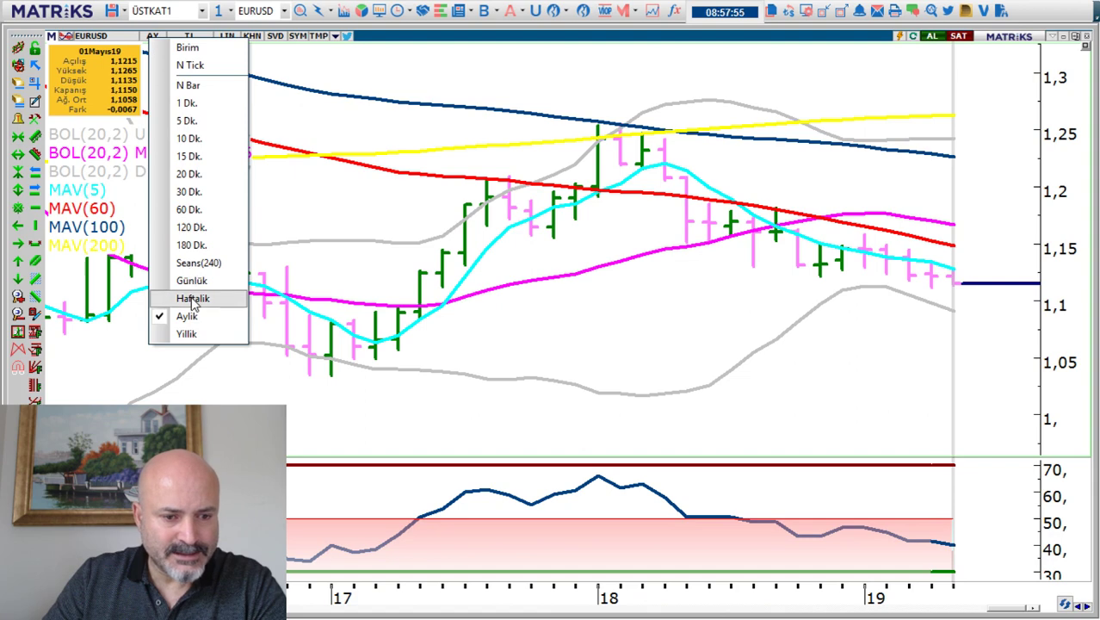
pyautogui.click(191, 298)
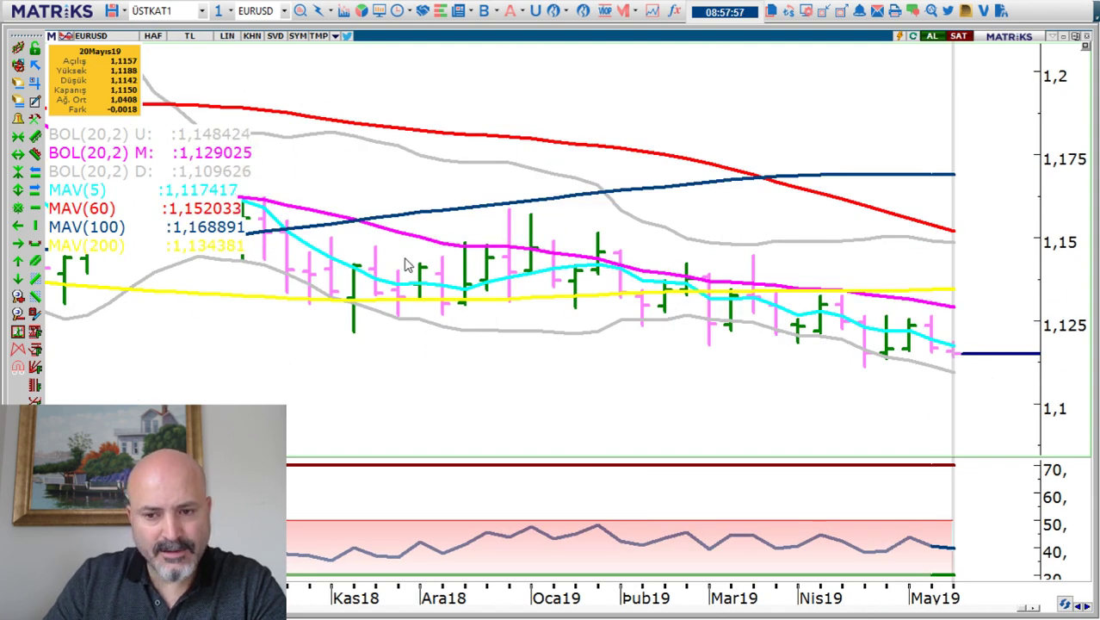
pyautogui.click(152, 35)
pyautogui.click(206, 282)
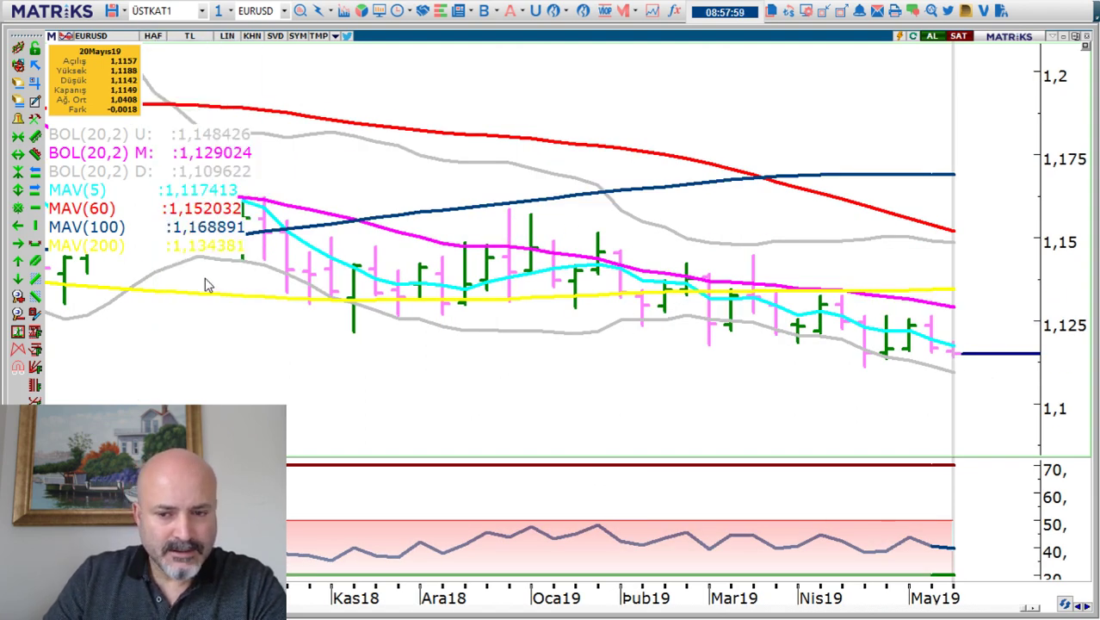
pyautogui.scroll(4, 660, 194)
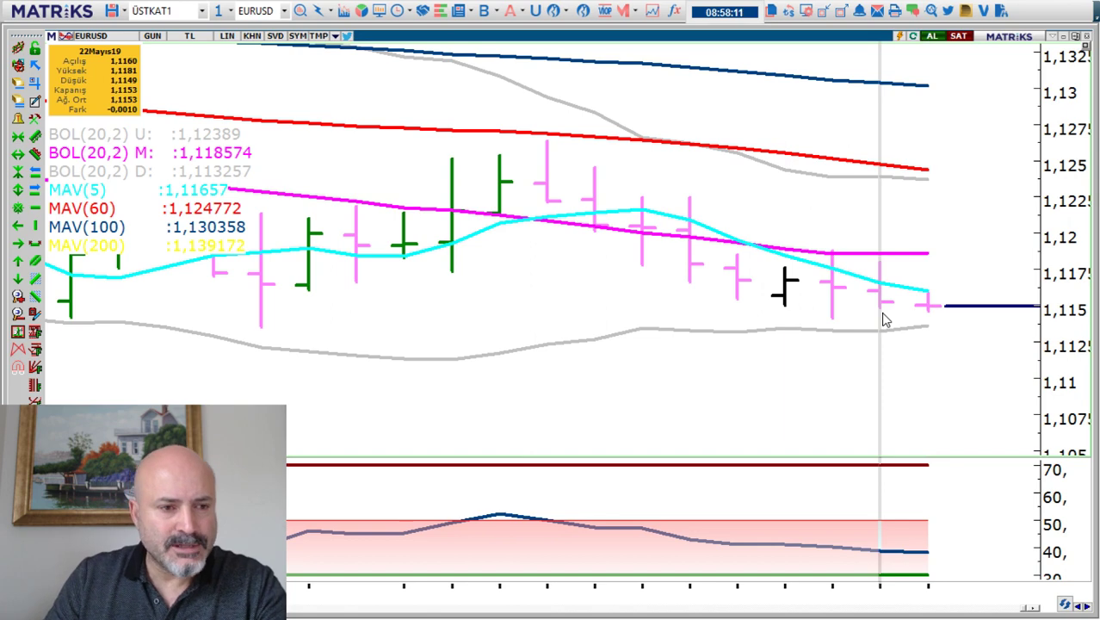
# Switch to the EXCEL TÜM folder, open the EURUSD workbook in Excel and maximize its window.
pyautogui.hotkey('alt', 'Tab')
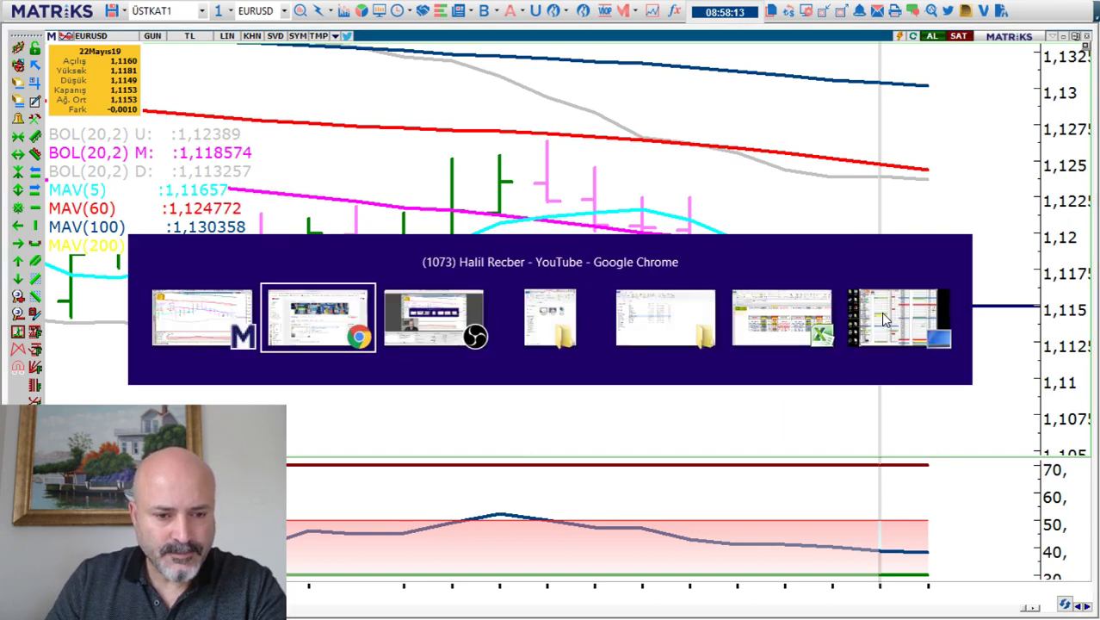
pyautogui.press('Tab')
pyautogui.press('Tab')
pyautogui.press('Tab')
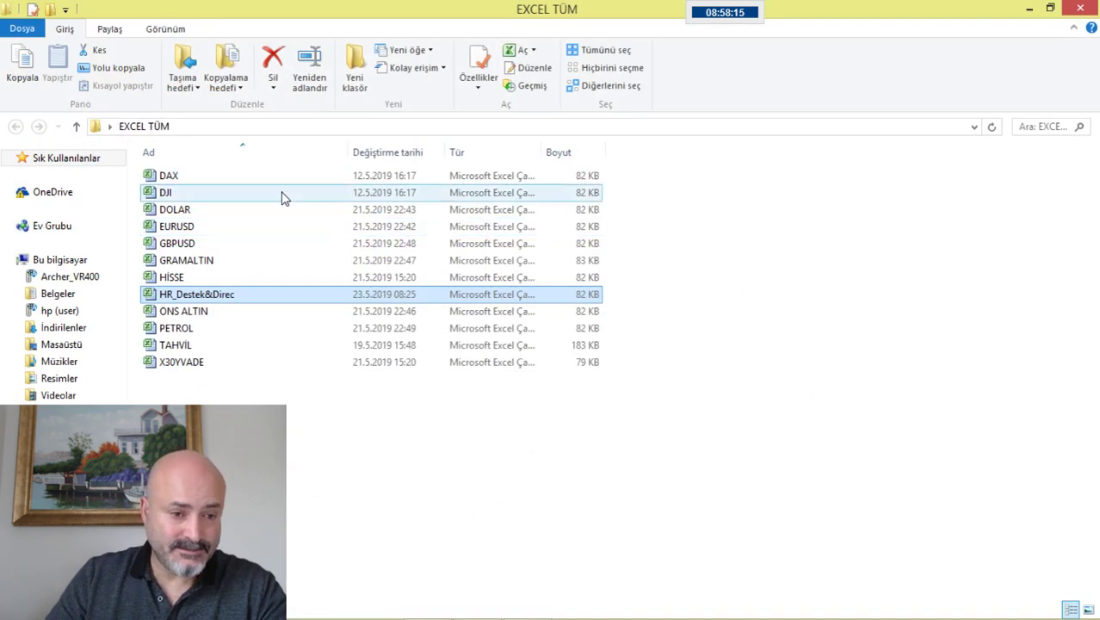
pyautogui.click(209, 228)
pyautogui.doubleClick(208, 229)
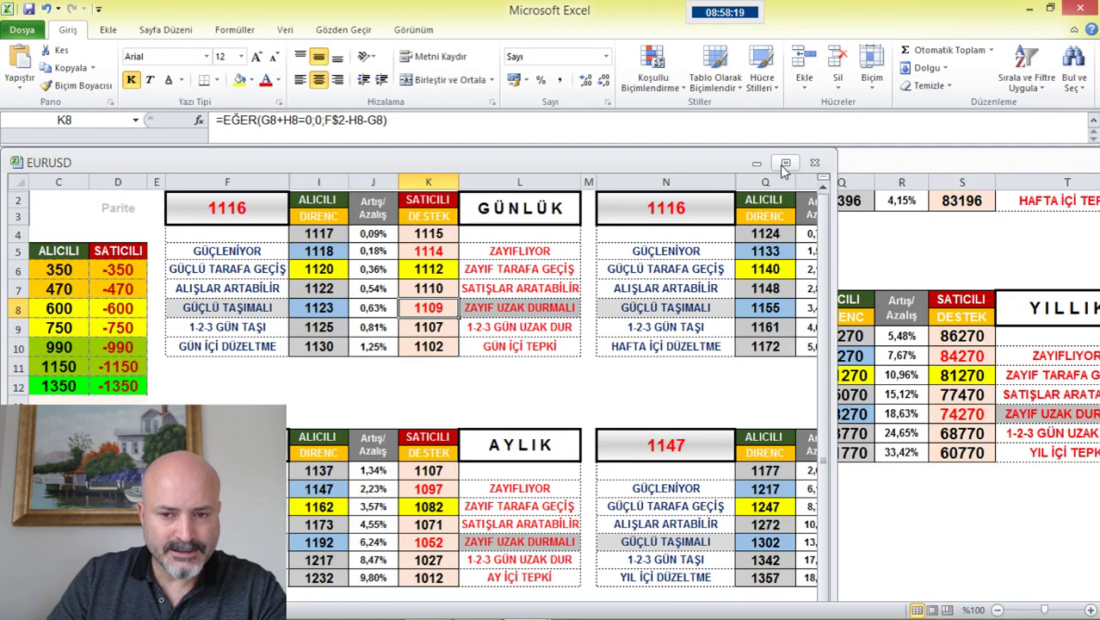
pyautogui.click(785, 163)
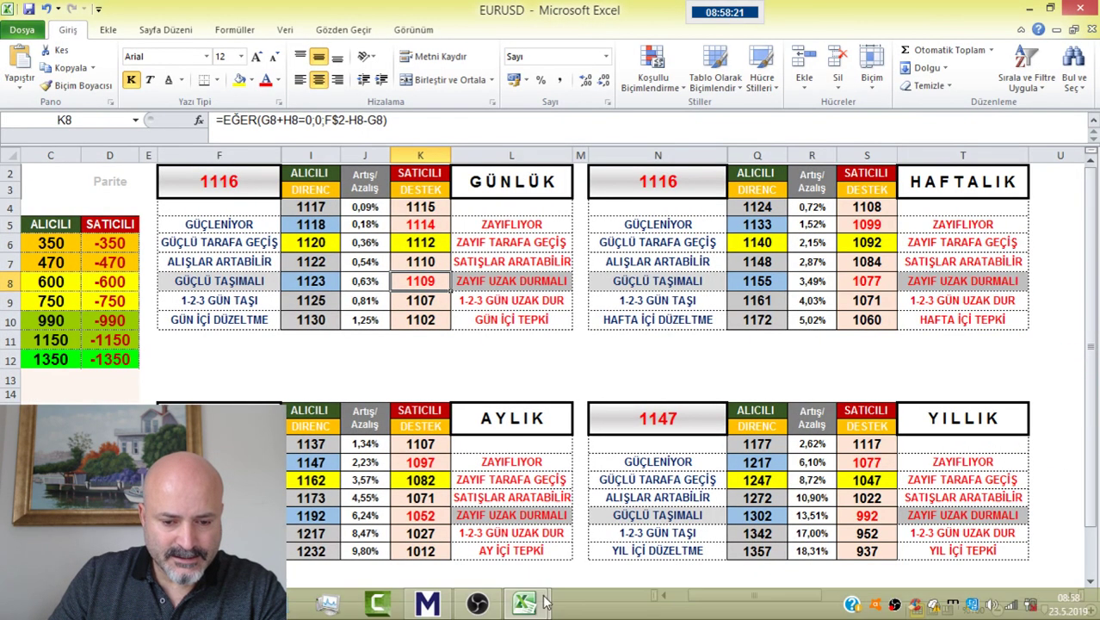
# Check EURUSD's 21 May 2019 daily bar in Matriks against the base value, first resistance and ZAYIFLIYOR support in the workbook's GÜNLÜK table.
pyautogui.click(428, 602)
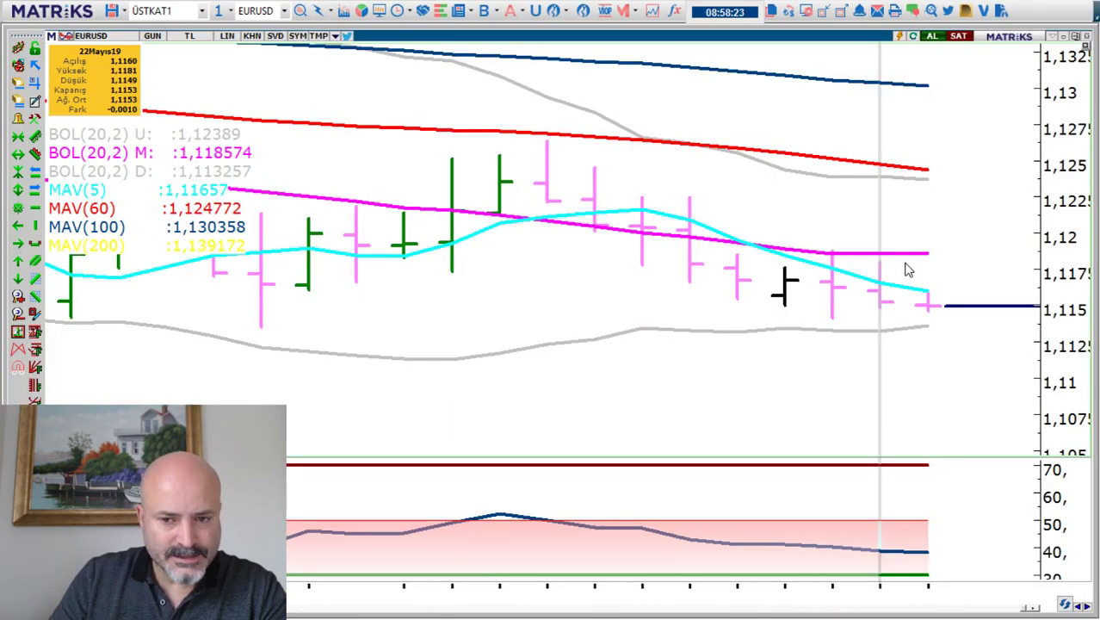
pyautogui.press('Left')
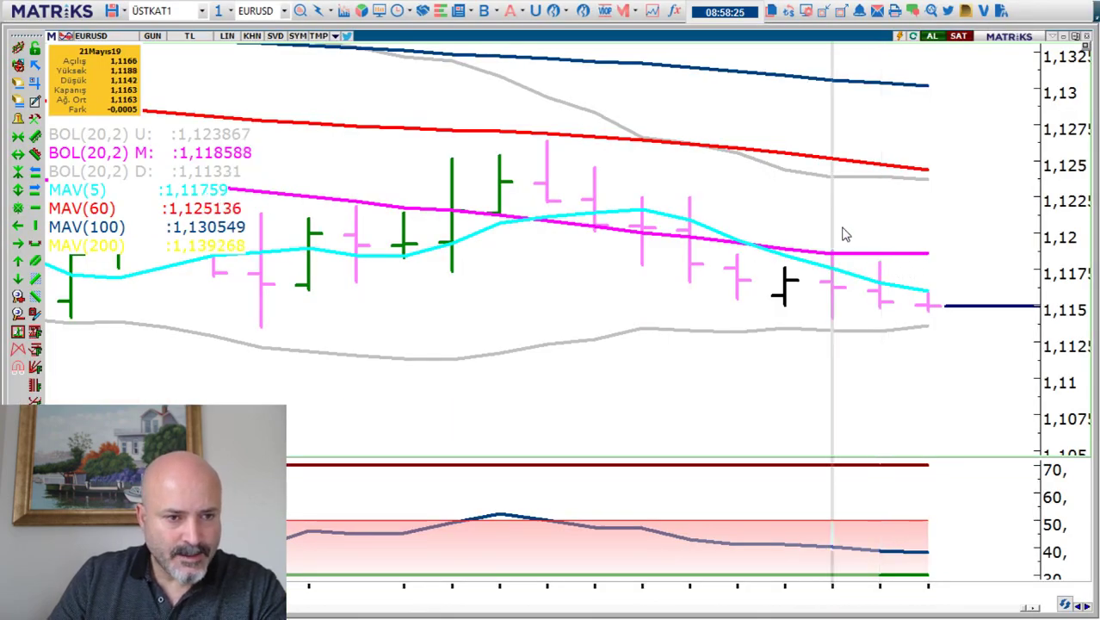
pyautogui.hotkey('alt', 'Tab')
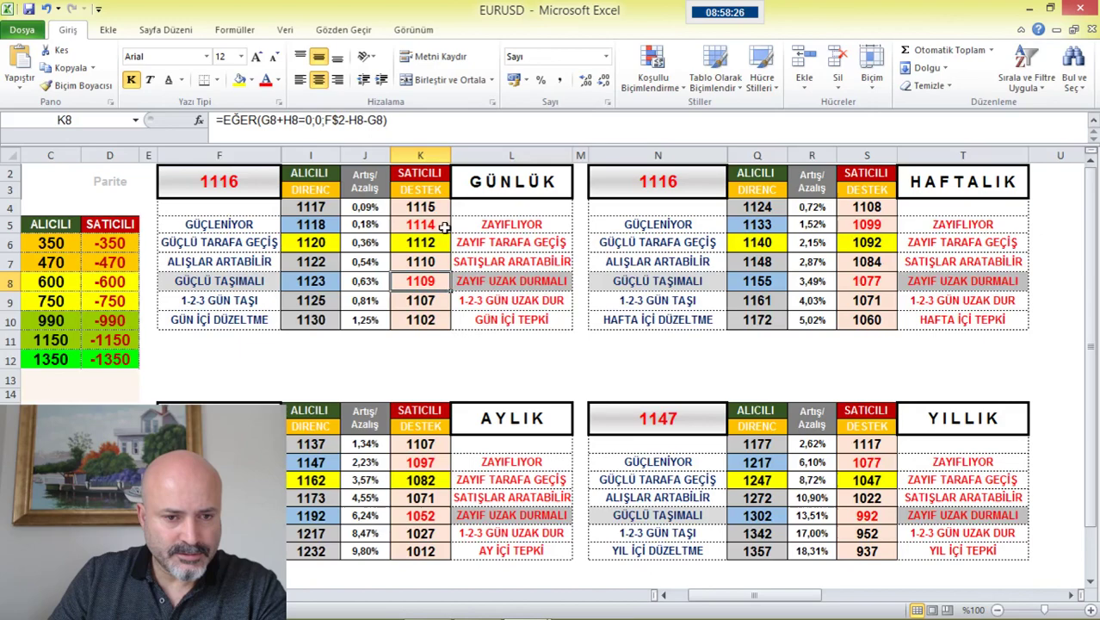
pyautogui.click(248, 184)
pyautogui.click(325, 208)
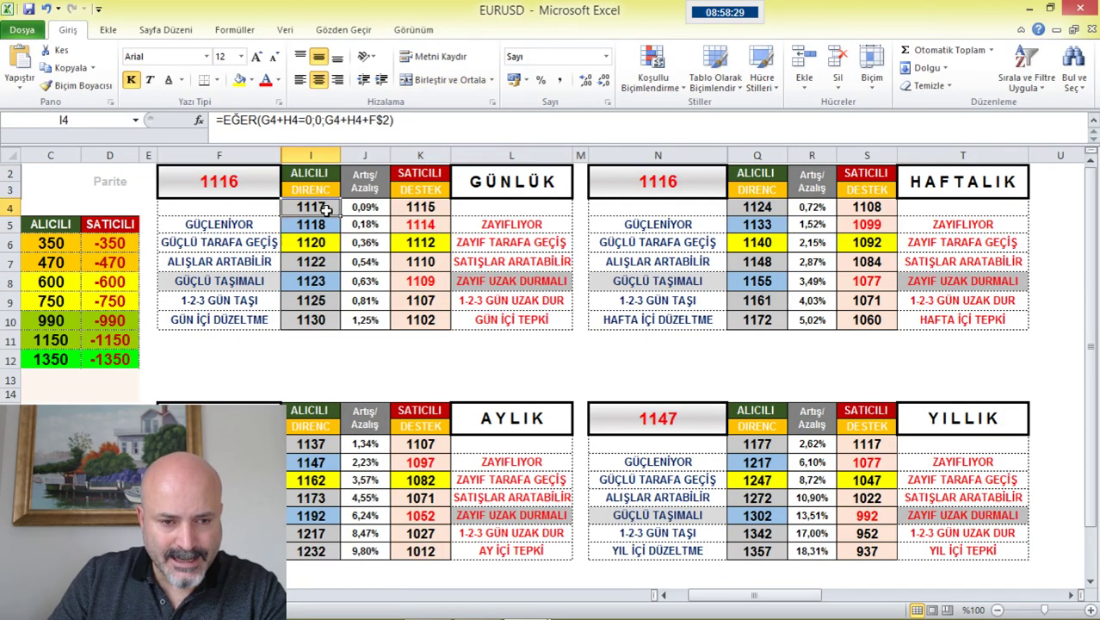
pyautogui.click(239, 182)
pyautogui.click(304, 206)
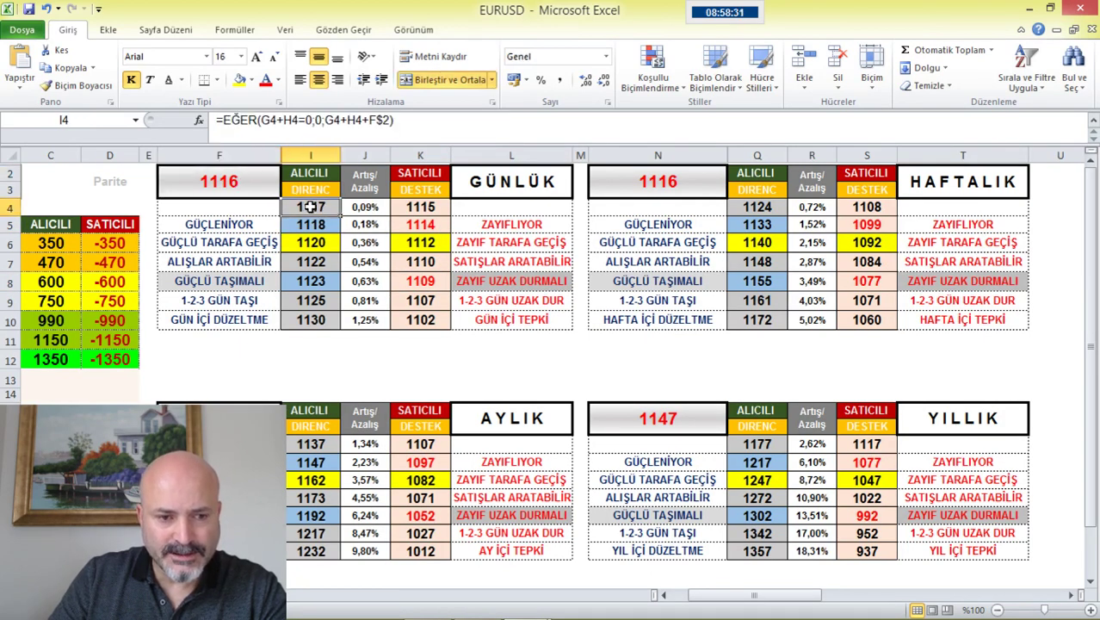
pyautogui.click(241, 181)
pyautogui.click(313, 205)
pyautogui.click(434, 225)
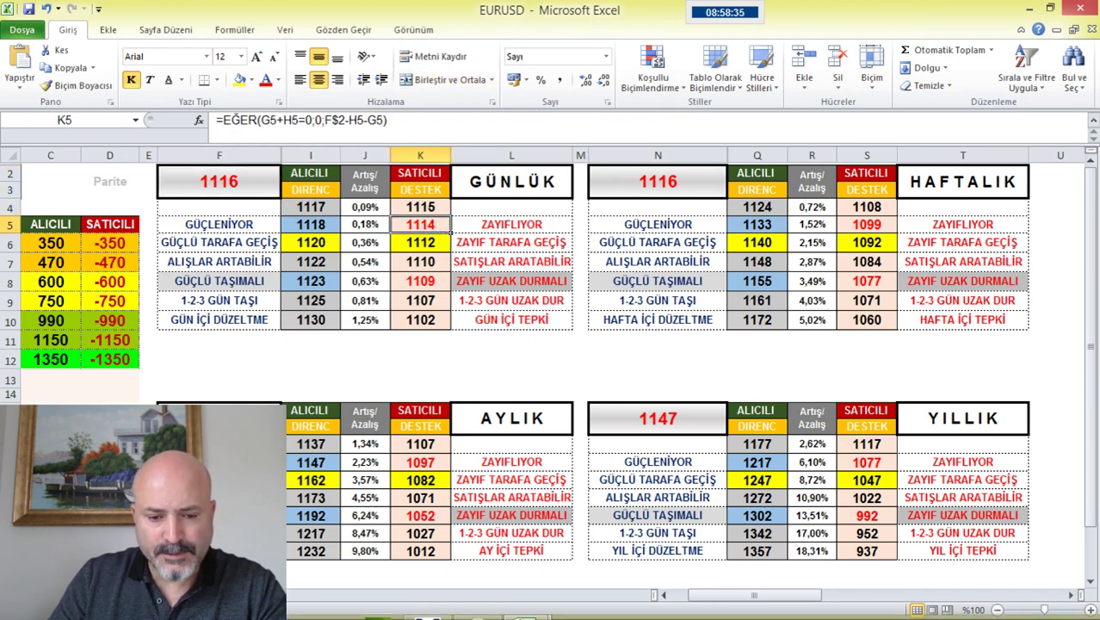
# Read EURUSD's 22 May 2019 daily bar in Matriks and compare it with the GÜNLÜK levels in the Excel workbook.
pyautogui.click(483, 611)
pyautogui.press('Right')
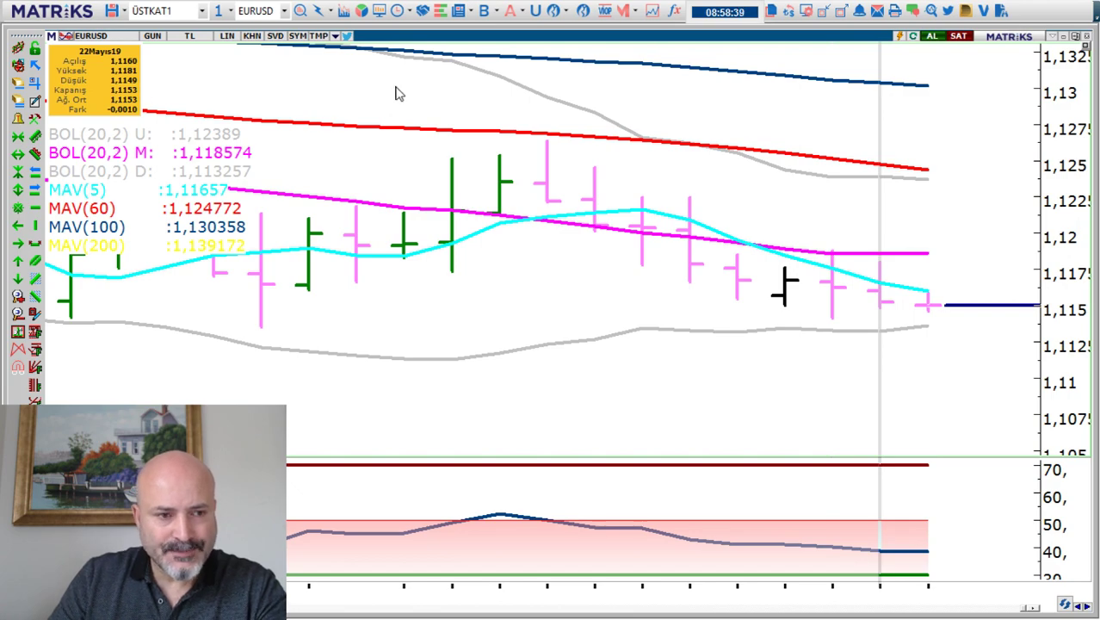
pyautogui.hotkey('alt', 'Tab')
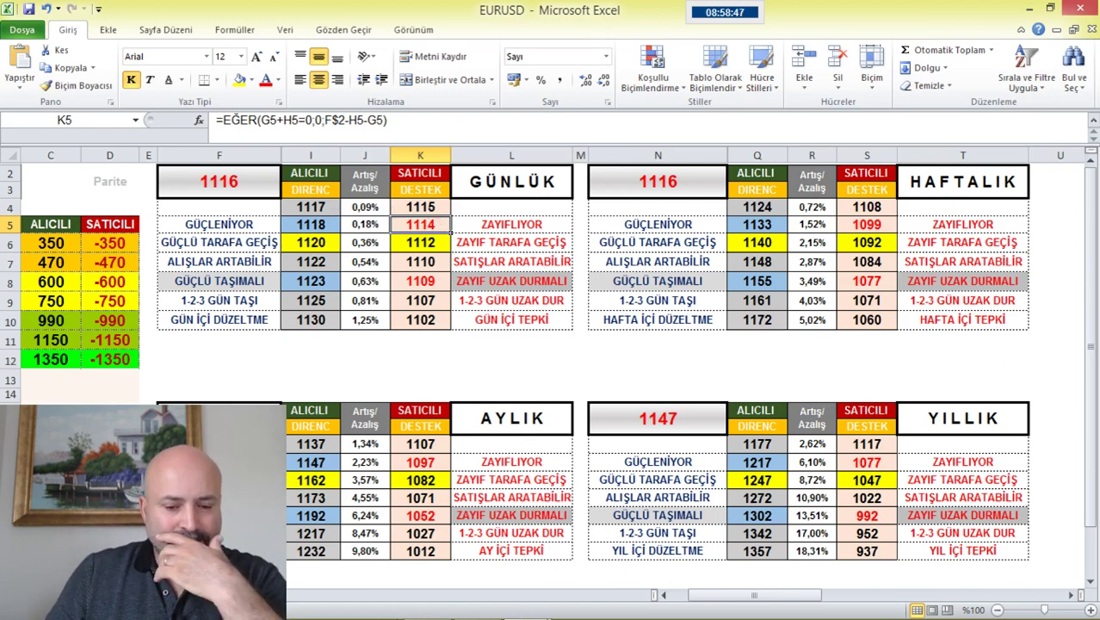
pyautogui.click(433, 614)
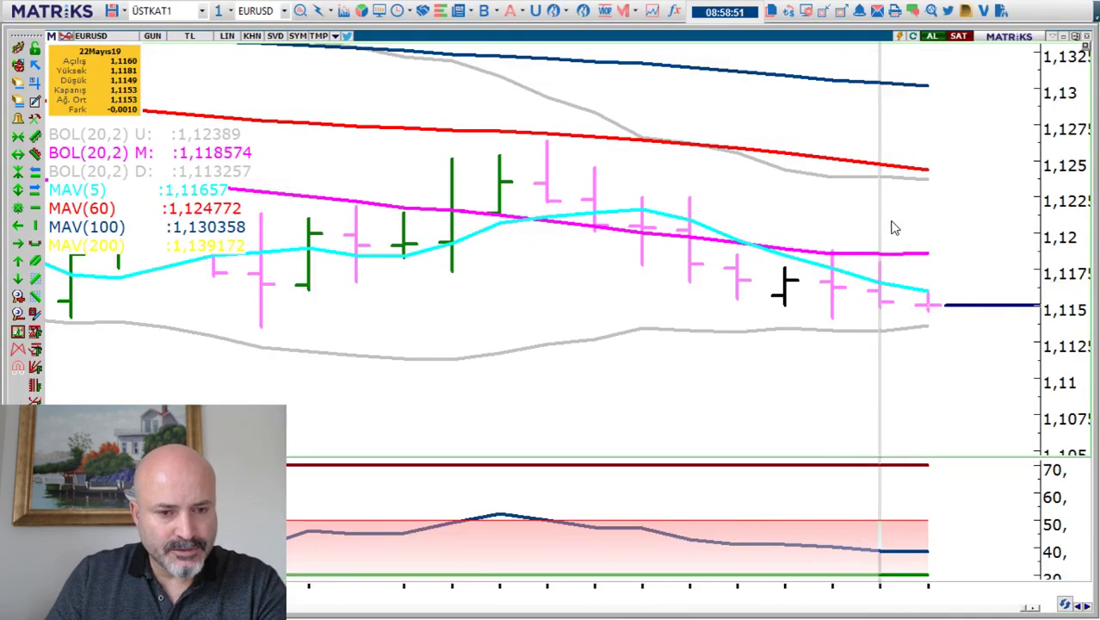
# Switch to the EURUSD workbook in Excel and set the GÜNLÜK base value in cell F2 to 1115.
pyautogui.hotkey('alt', 'Tab')
pyautogui.click(216, 184)
pyautogui.write('1')
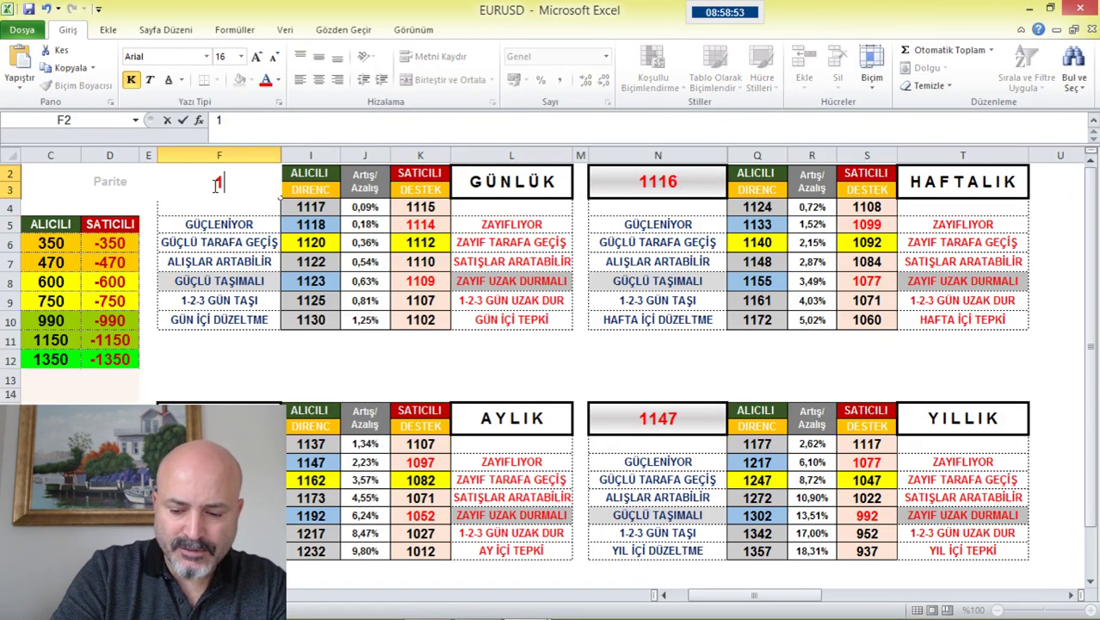
pyautogui.write('115')
pyautogui.press('Return')
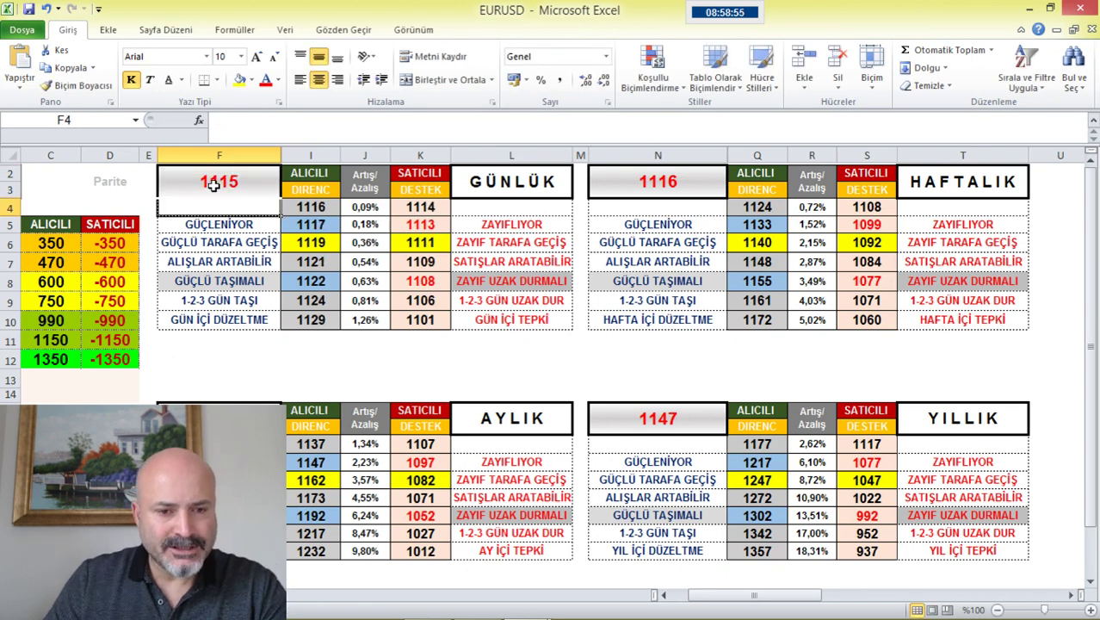
# Compare the GÜNLÜK support in K5 and resistance in I4 with EURUSD's 23 May 2019 daily bar in Matriks.
pyautogui.click(429, 224)
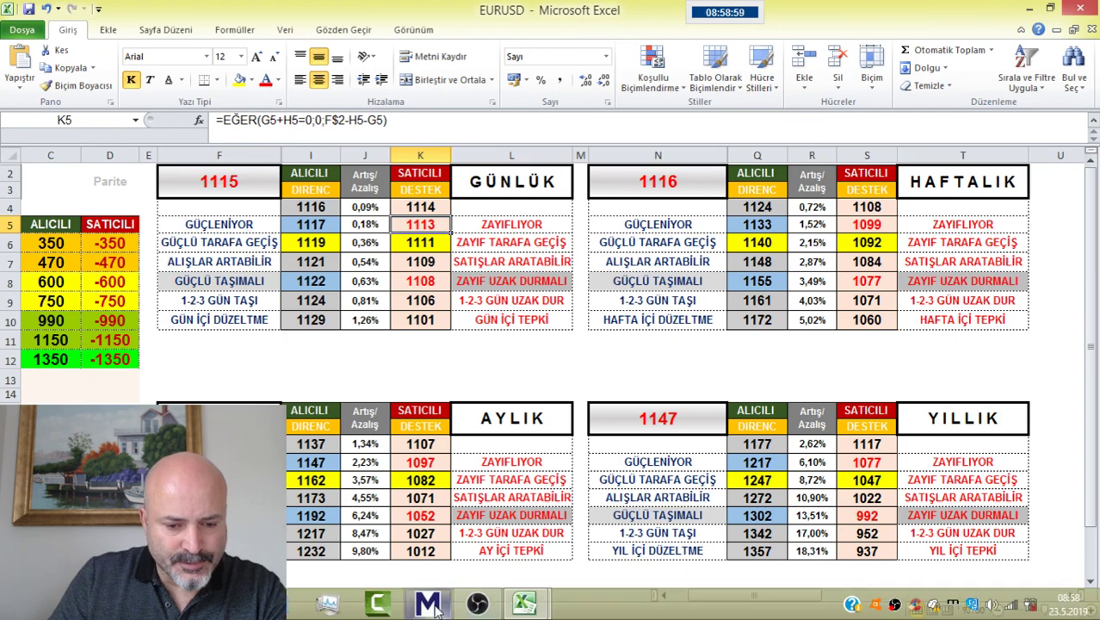
pyautogui.click(834, 597)
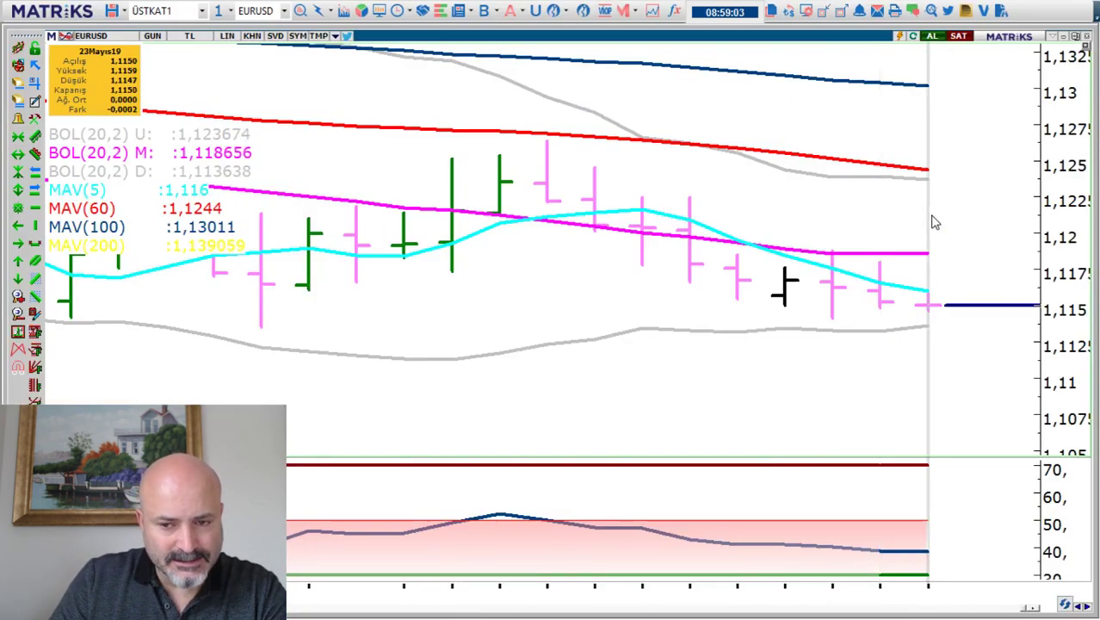
pyautogui.hotkey('alt', 'Tab')
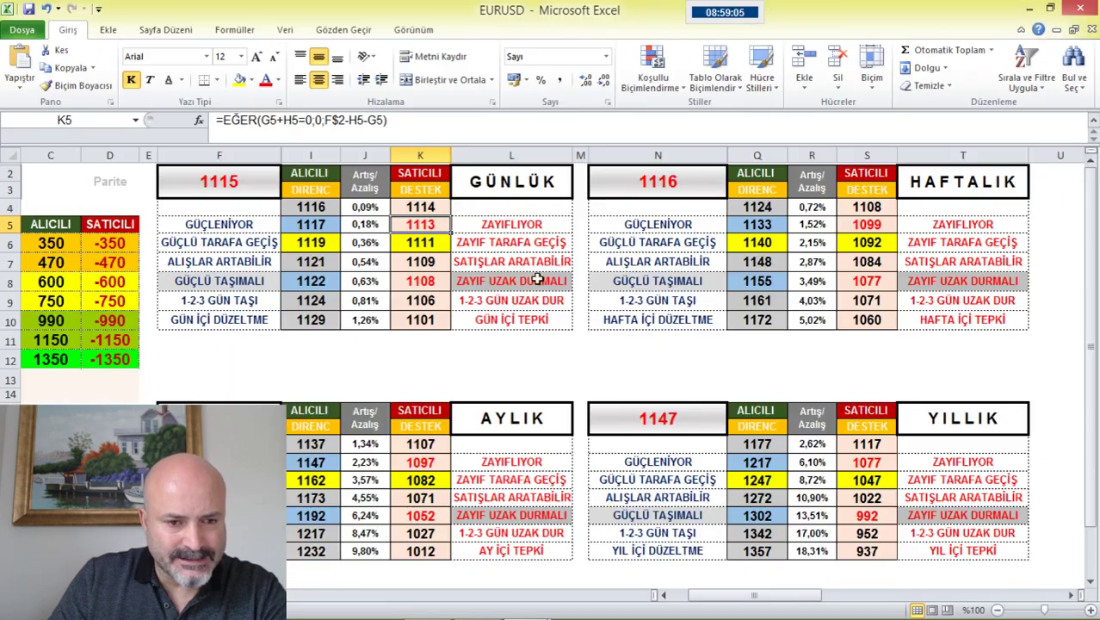
pyautogui.click(314, 209)
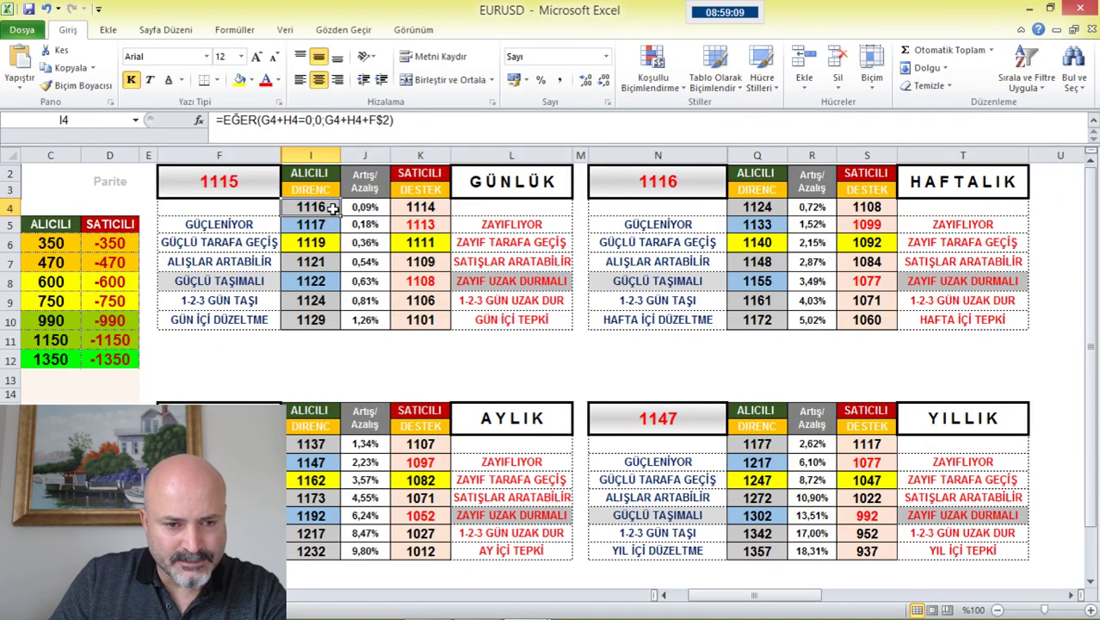
# Recheck the GÜNLÜK levels in K5 and I4, then switch to Matriks and examine EURUSD's recent bars on the Seans(240) chart.
pyautogui.click(422, 226)
pyautogui.click(318, 210)
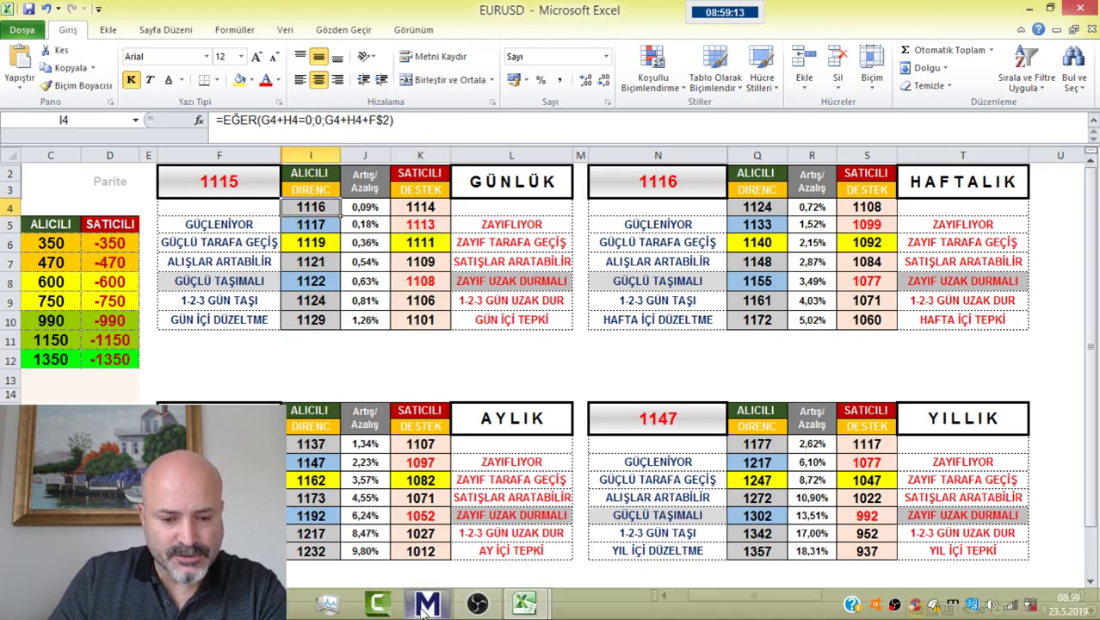
pyautogui.click(410, 603)
pyautogui.click(153, 36)
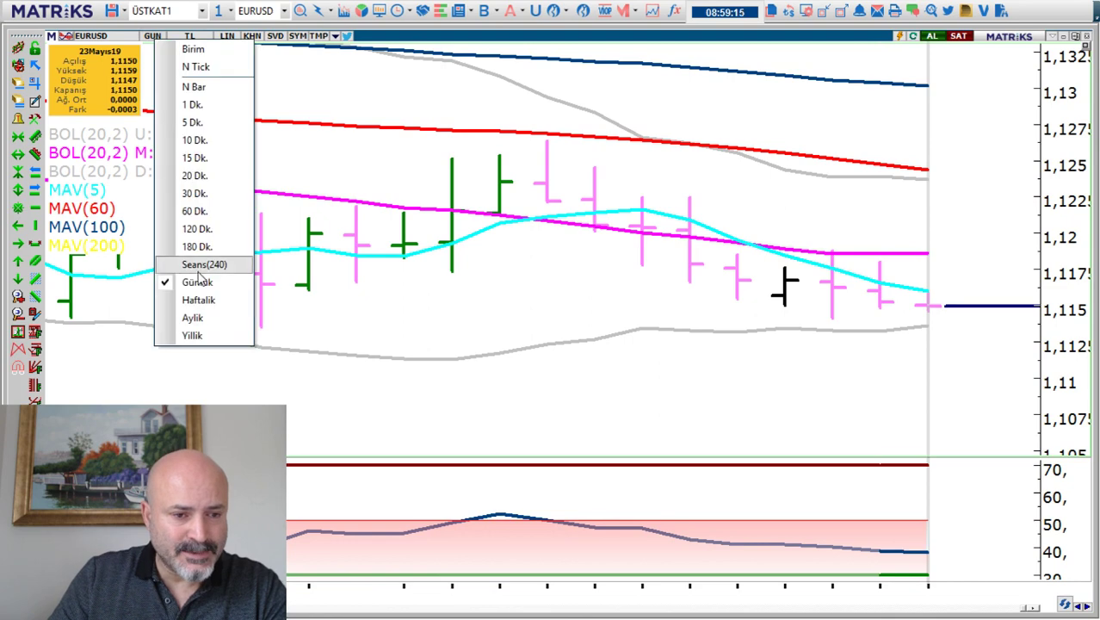
pyautogui.click(197, 275)
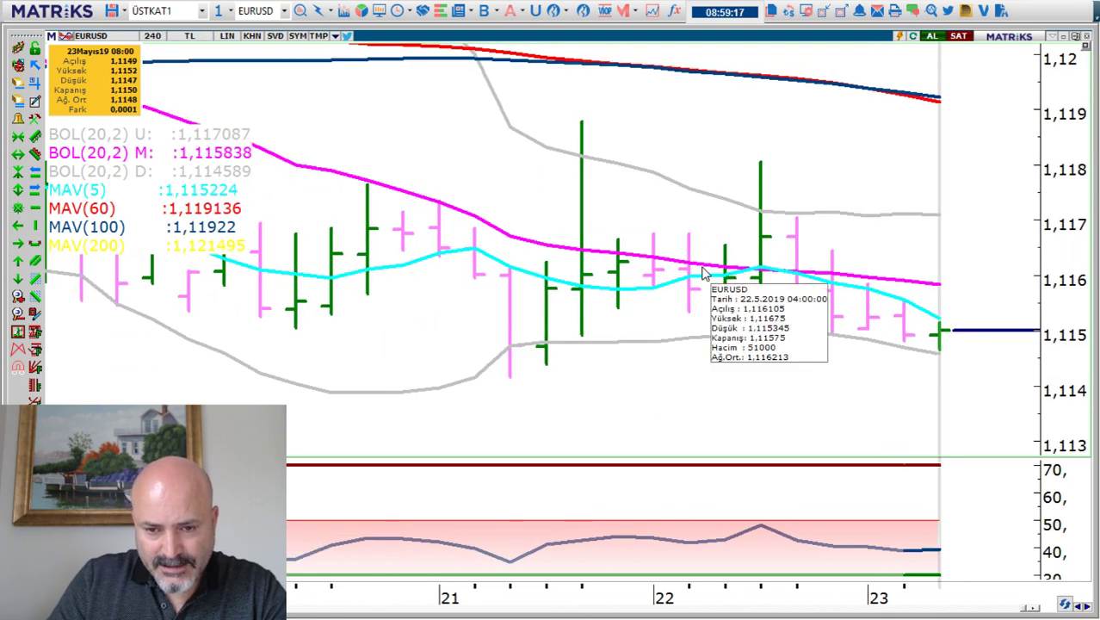
pyautogui.scroll(1, 621, 322)
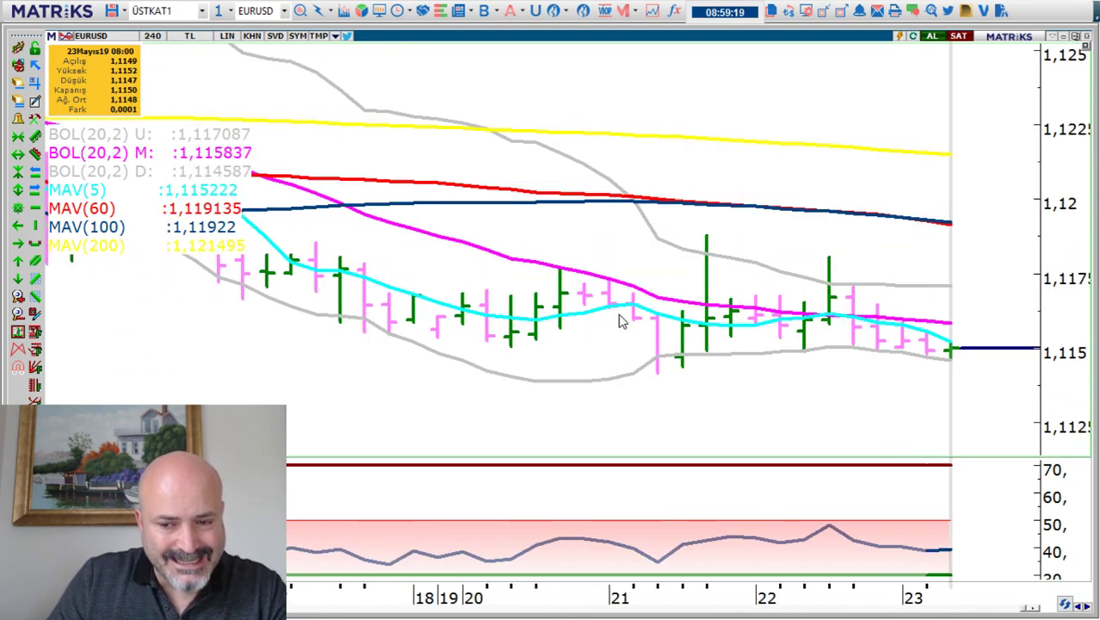
pyautogui.scroll(1, 932, 360)
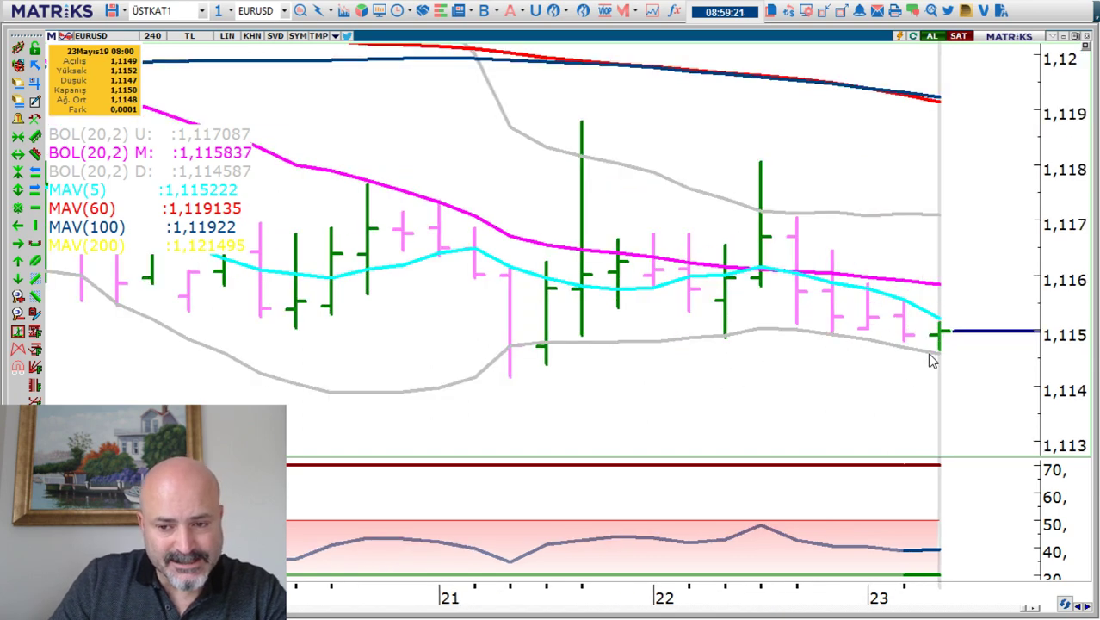
pyautogui.scroll(1, 932, 360)
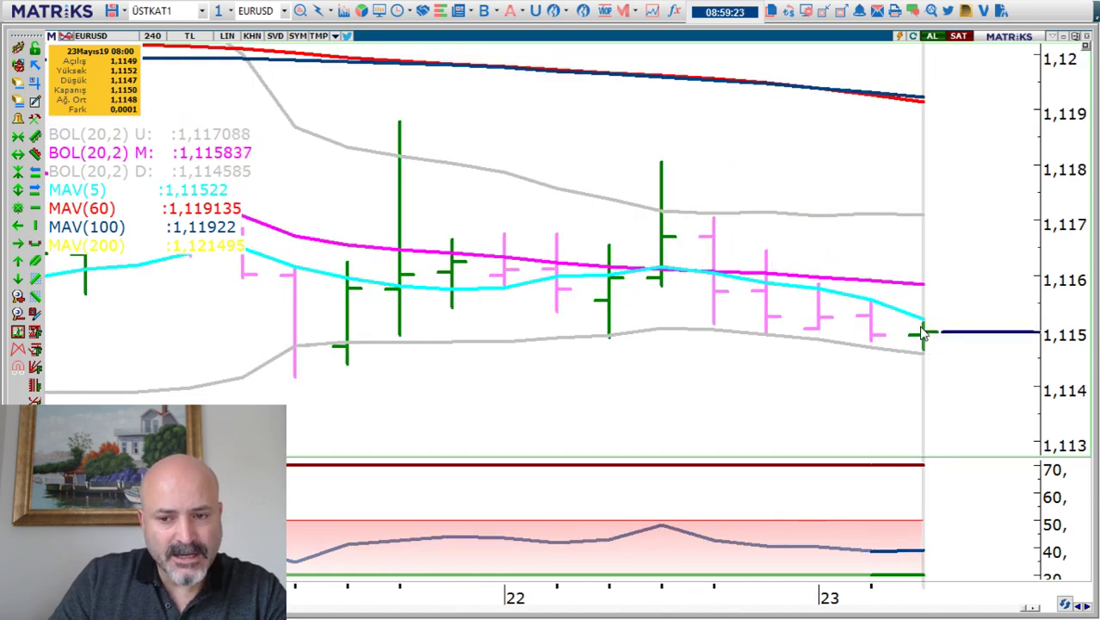
# Switch the EURUSD chart to the 60-minute period and review the price movement from 17 to 23 May.
pyautogui.click(153, 35)
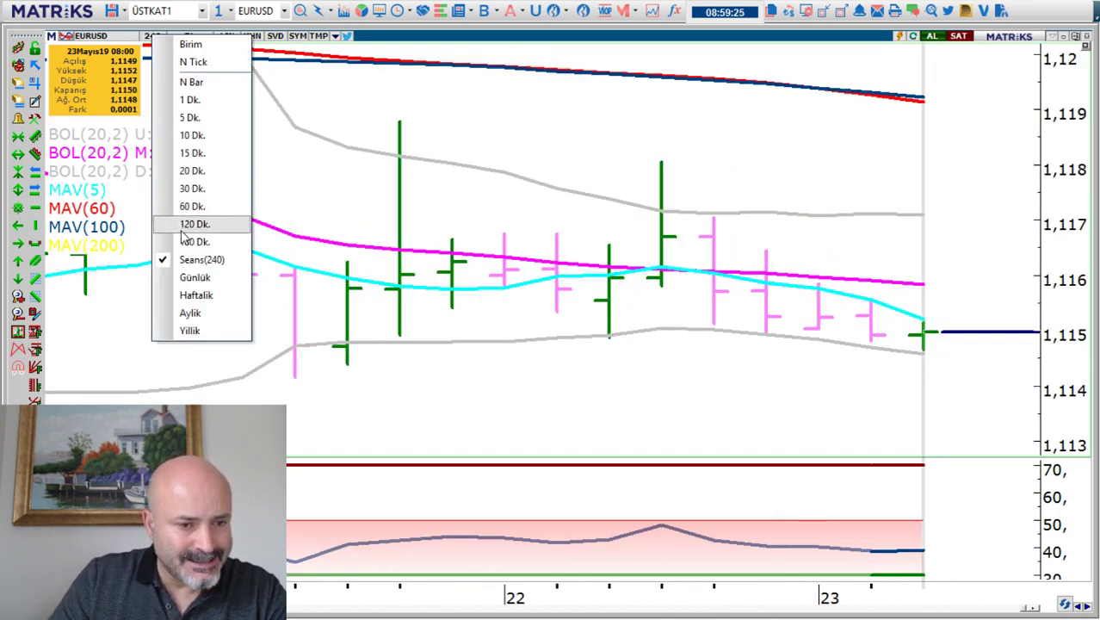
pyautogui.click(194, 205)
pyautogui.scroll(-4, 635, 261)
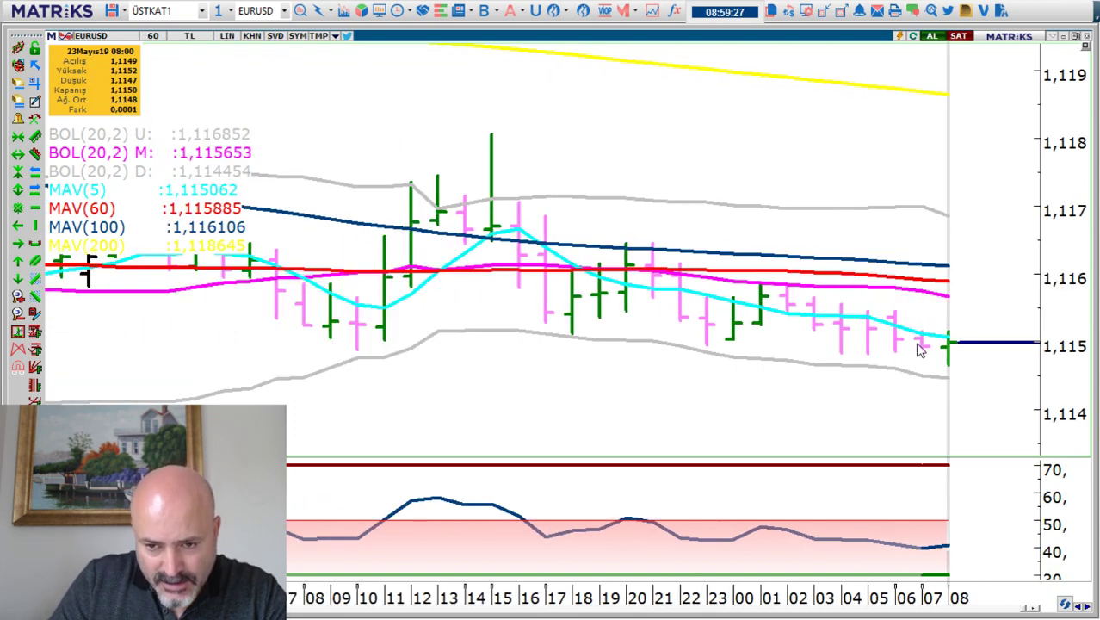
pyautogui.scroll(-3, 861, 332)
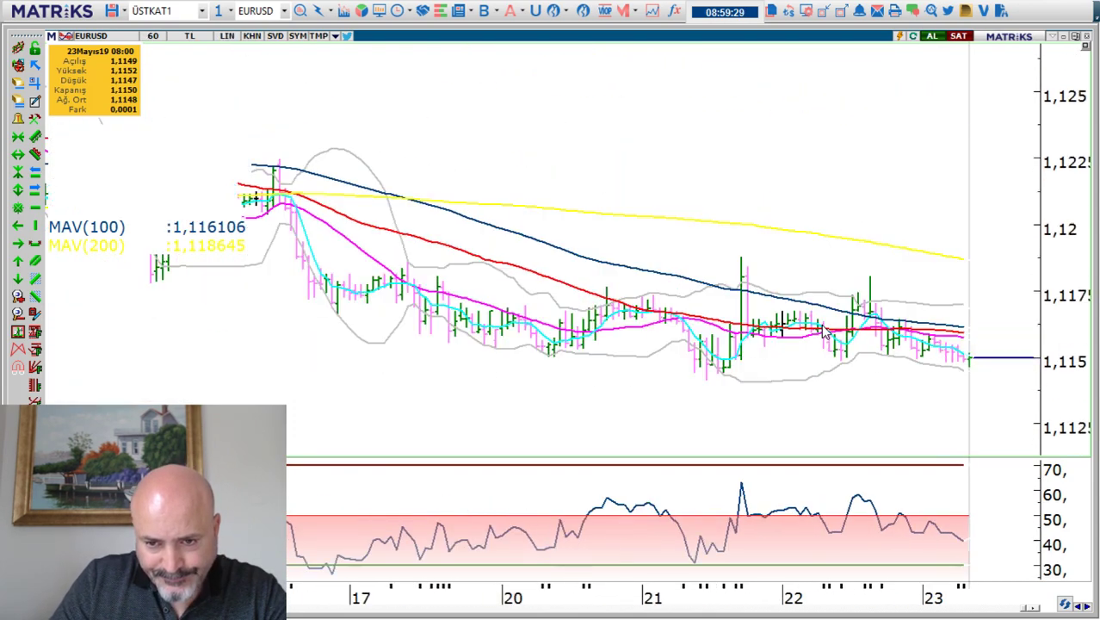
pyautogui.moveTo(824, 333)
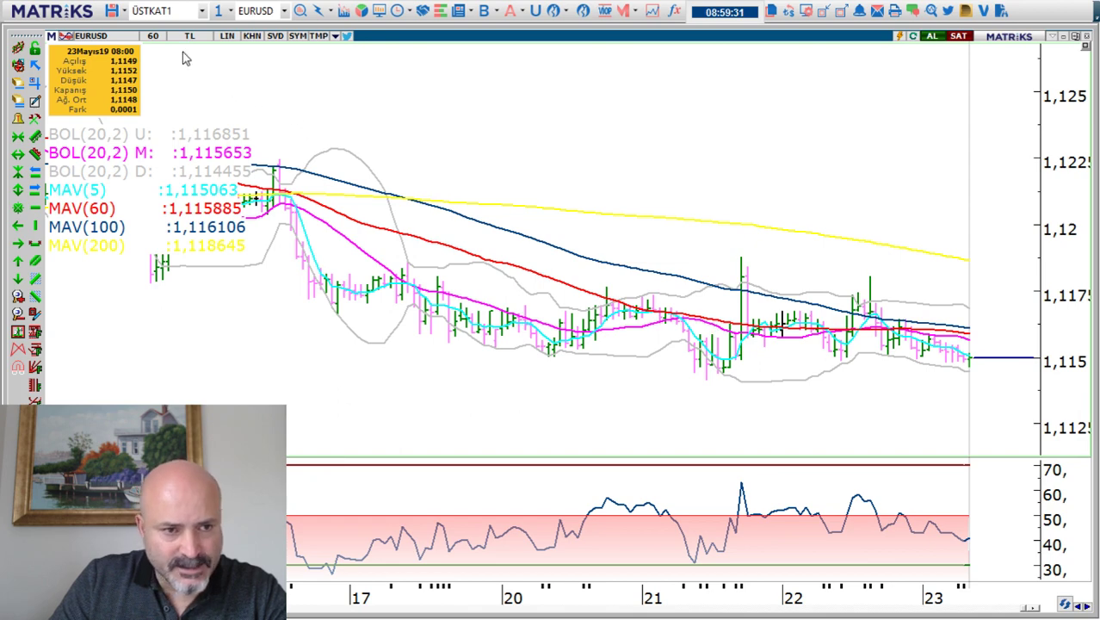
# Return EURUSD to the Seans(240) period and review the wider trend since late April.
pyautogui.click(152, 35)
pyautogui.click(197, 260)
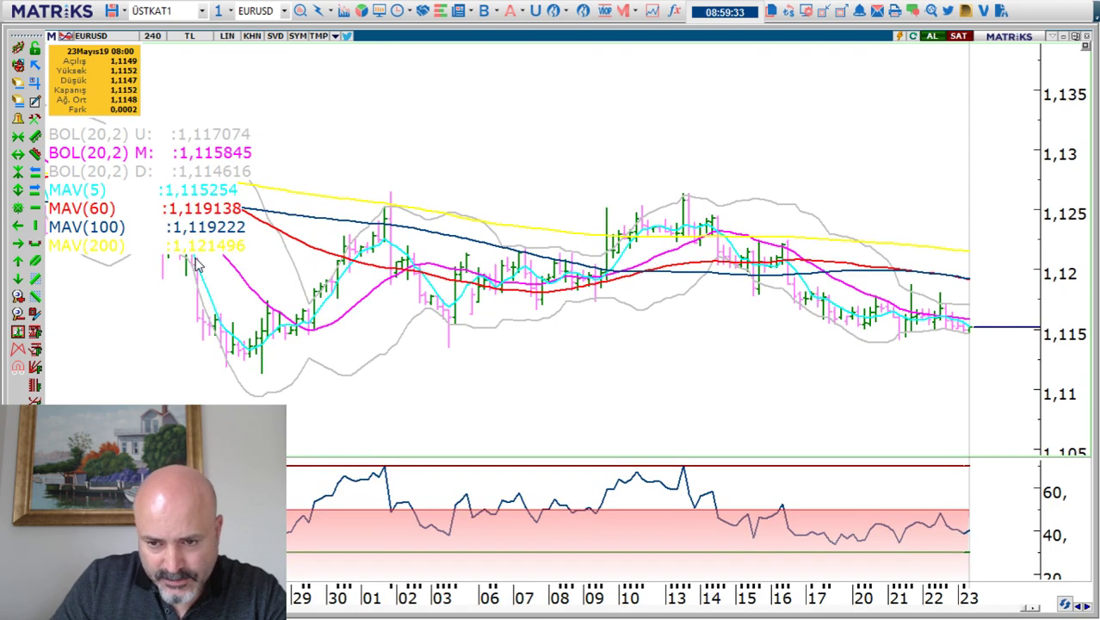
pyautogui.moveTo(197, 265)
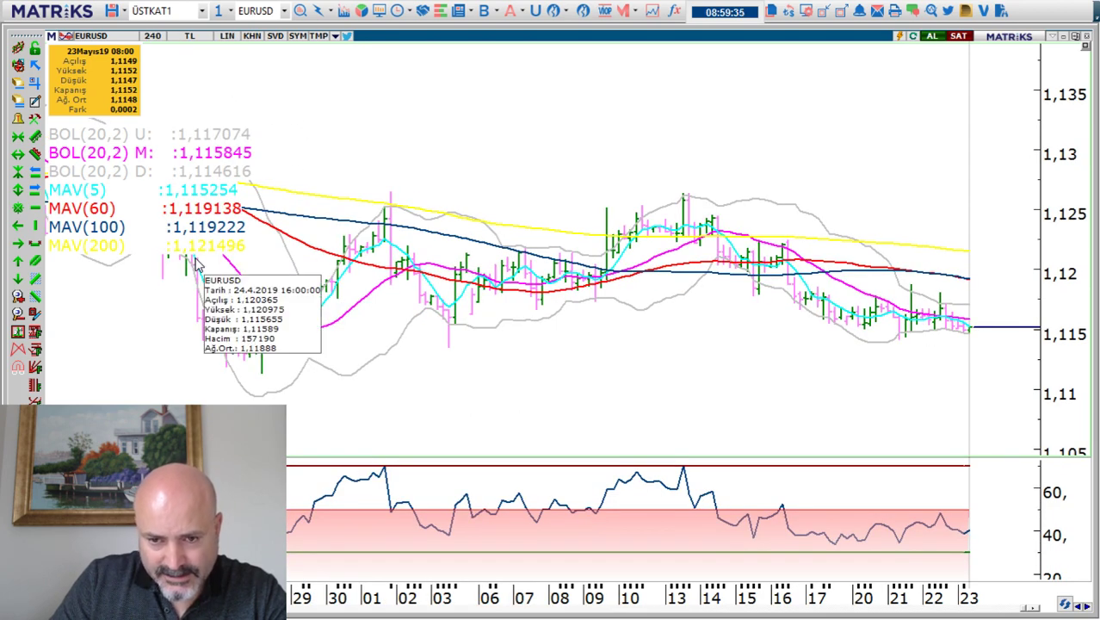
# Set the EURUSD chart to the Günlük period and examine the May 2019 daily bars up close.
pyautogui.click(152, 35)
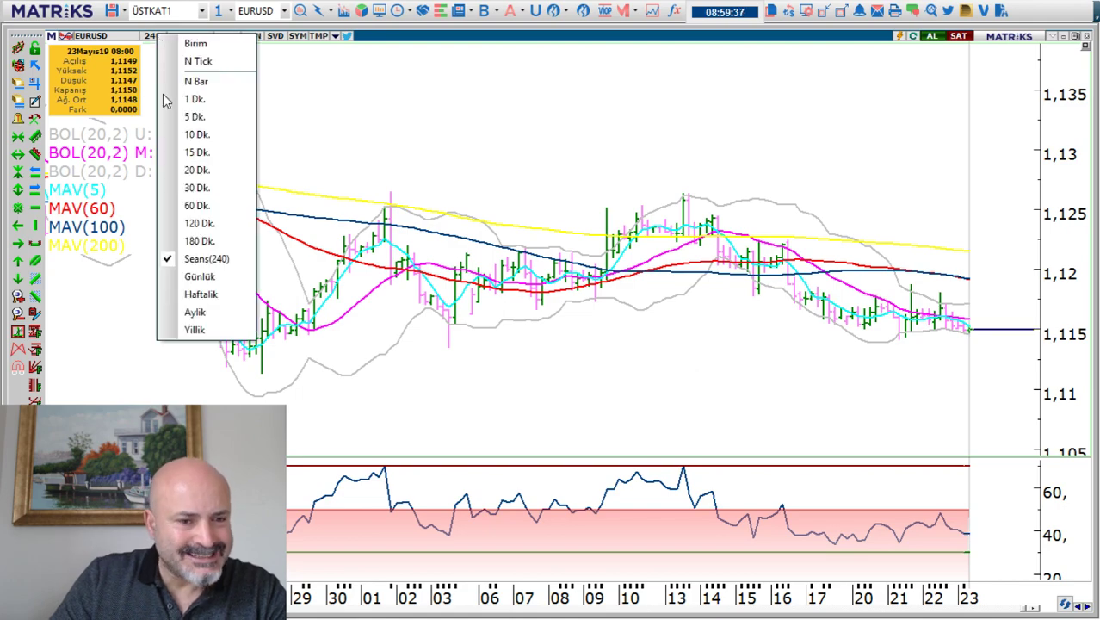
pyautogui.click(199, 277)
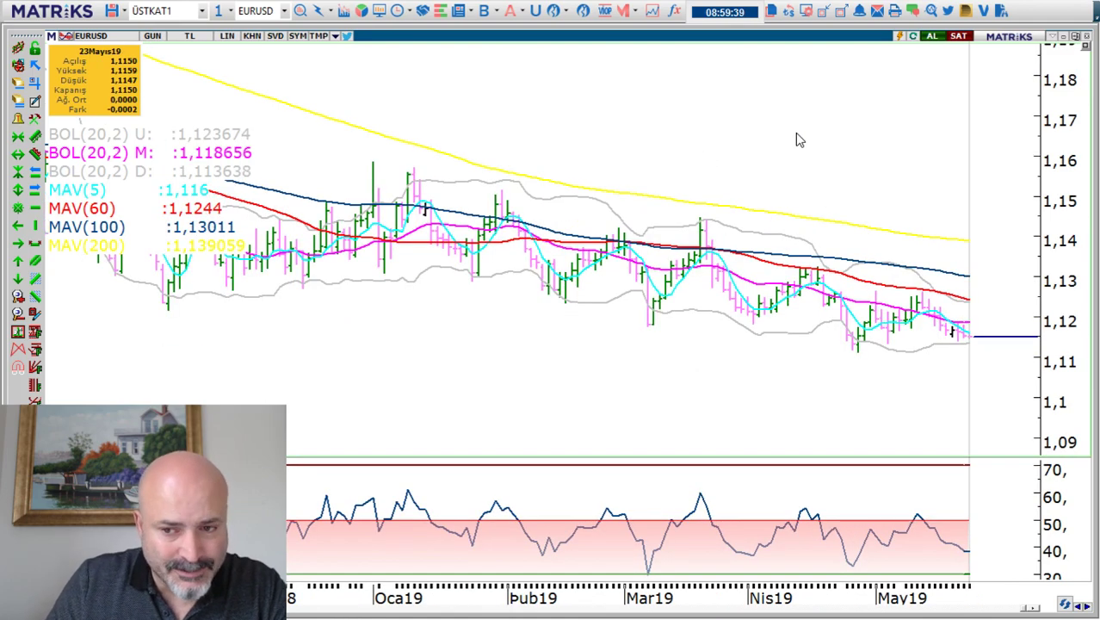
pyautogui.scroll(5, 797, 134)
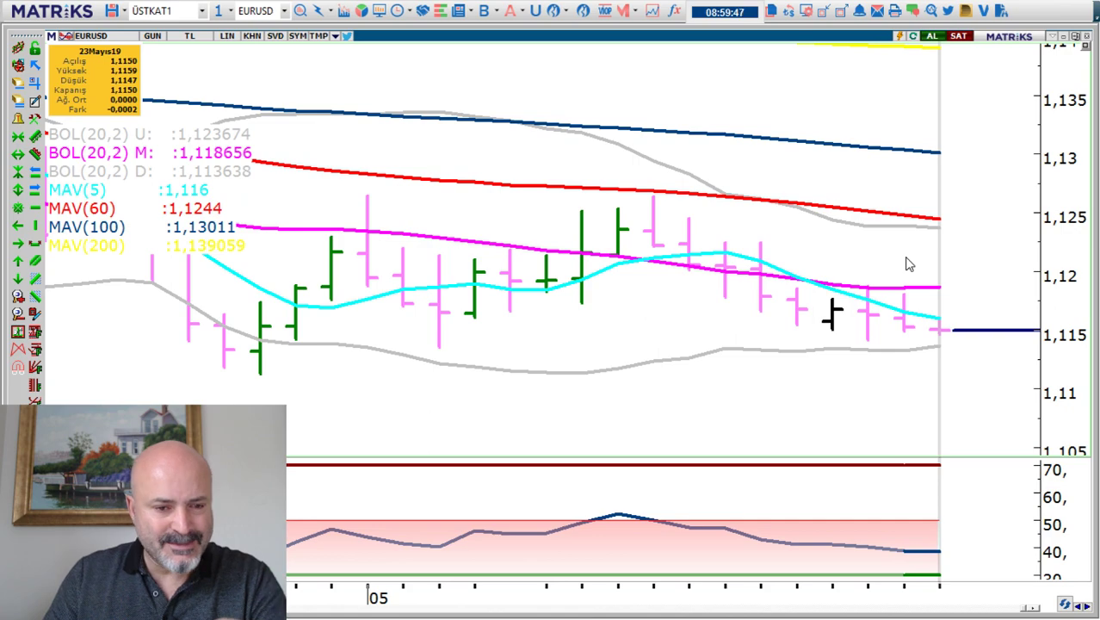
# Glance at the EURUSD workbook's levels, return to Matriks and examine the pair's 5-minute chart around 09:00 on 23 May.
pyautogui.hotkey('alt', 'Tab')
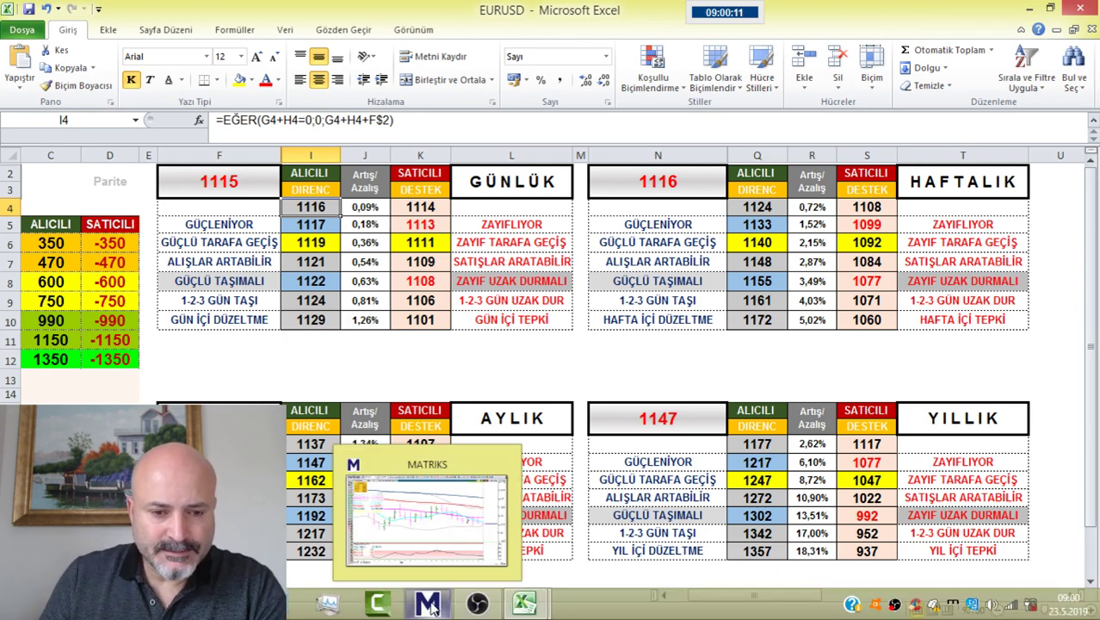
pyautogui.click(432, 607)
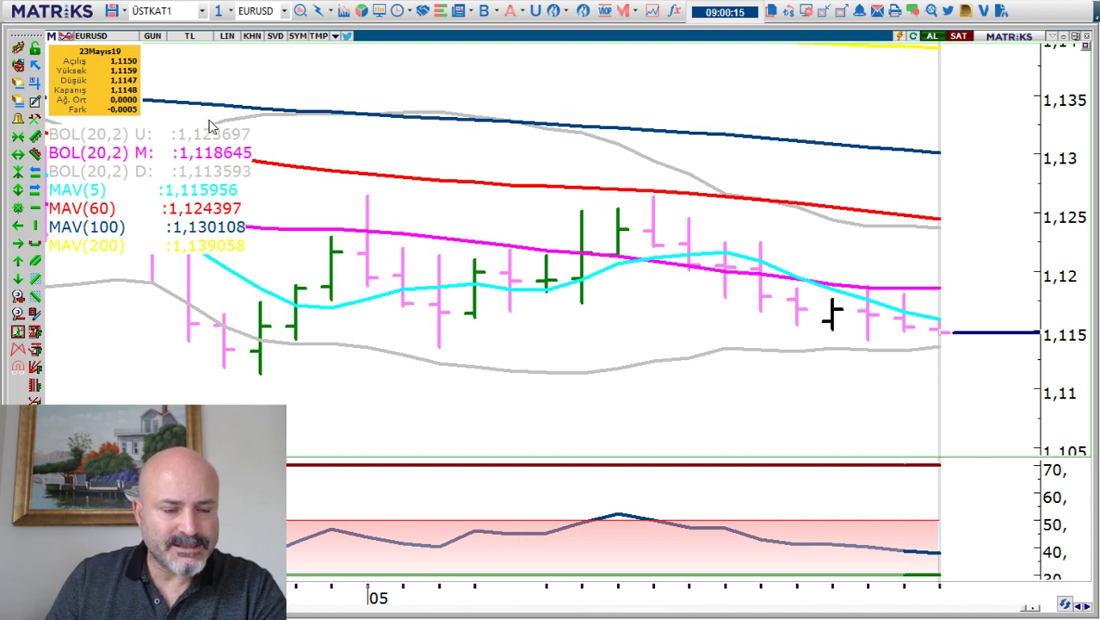
pyautogui.moveTo(211, 127)
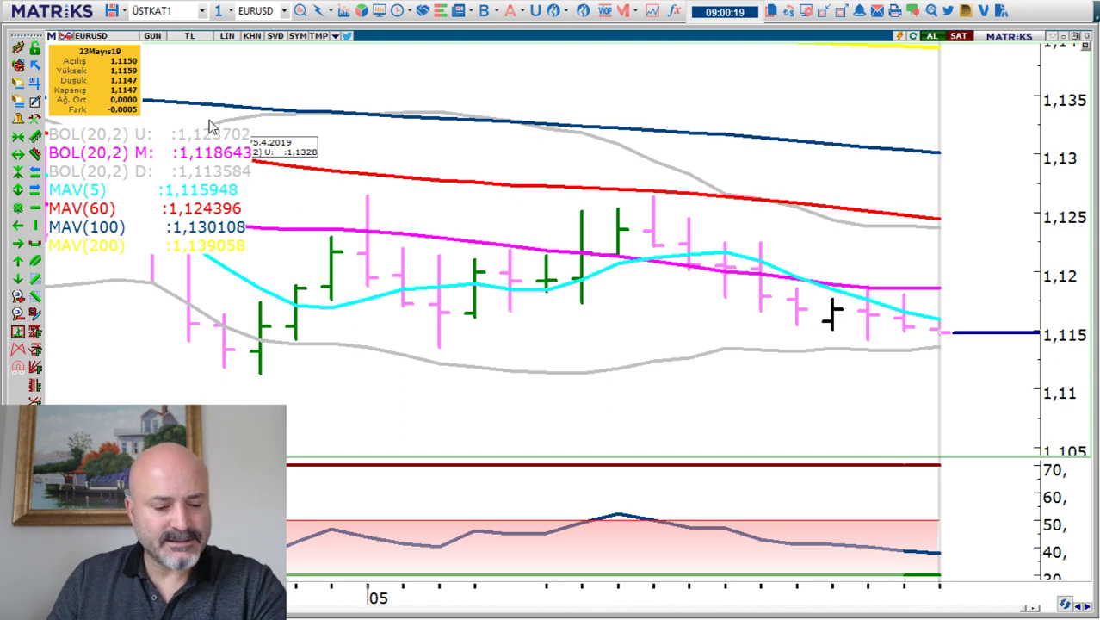
pyautogui.click(153, 35)
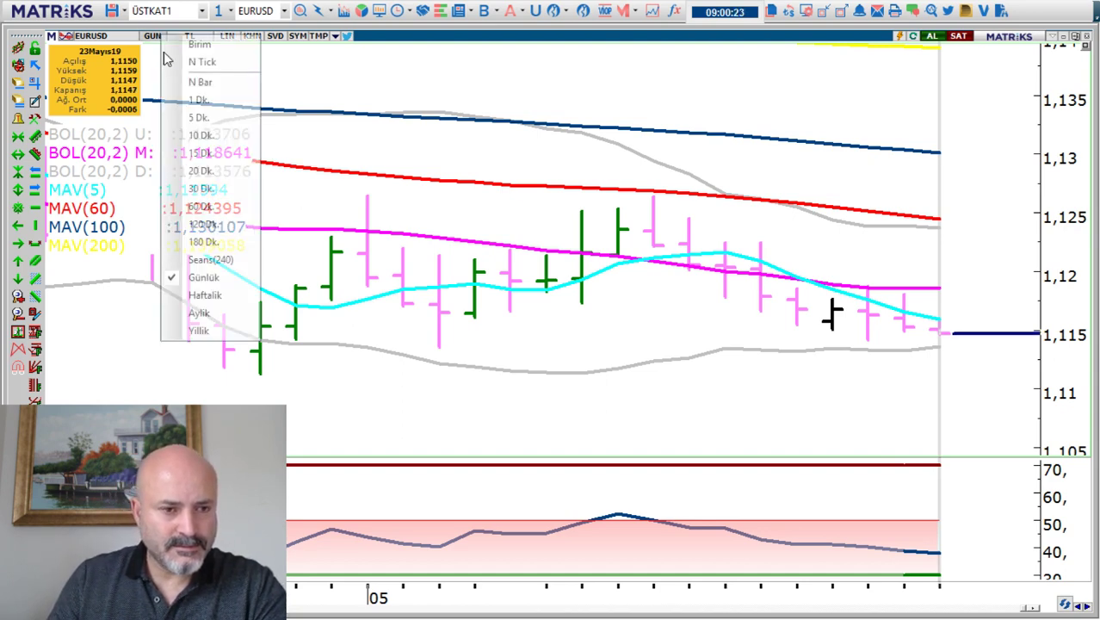
pyautogui.click(208, 113)
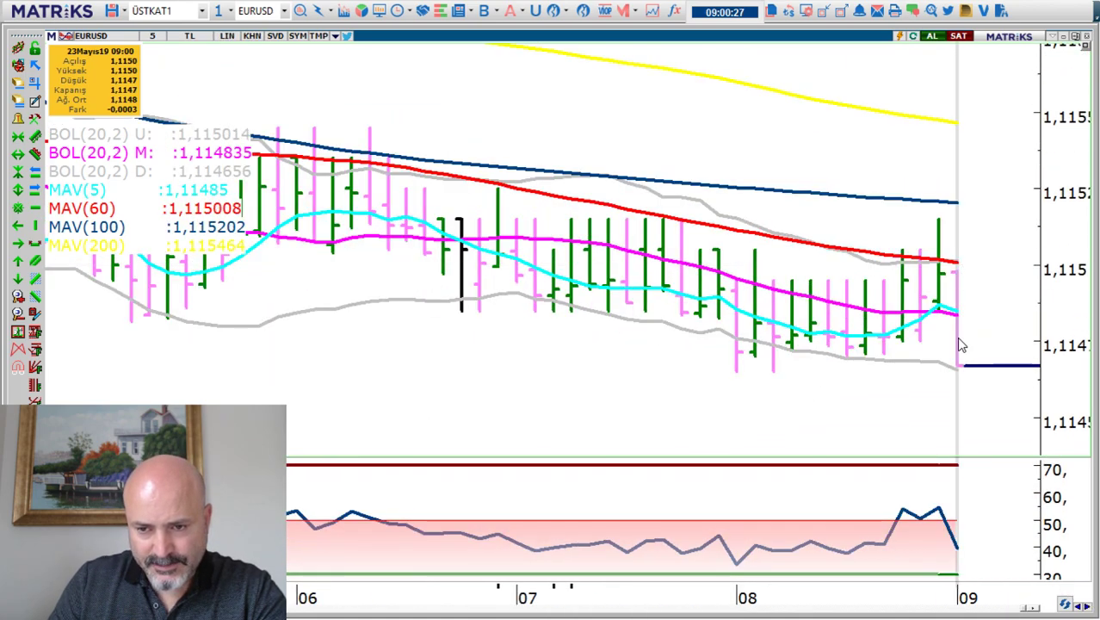
pyautogui.scroll(-2, 957, 342)
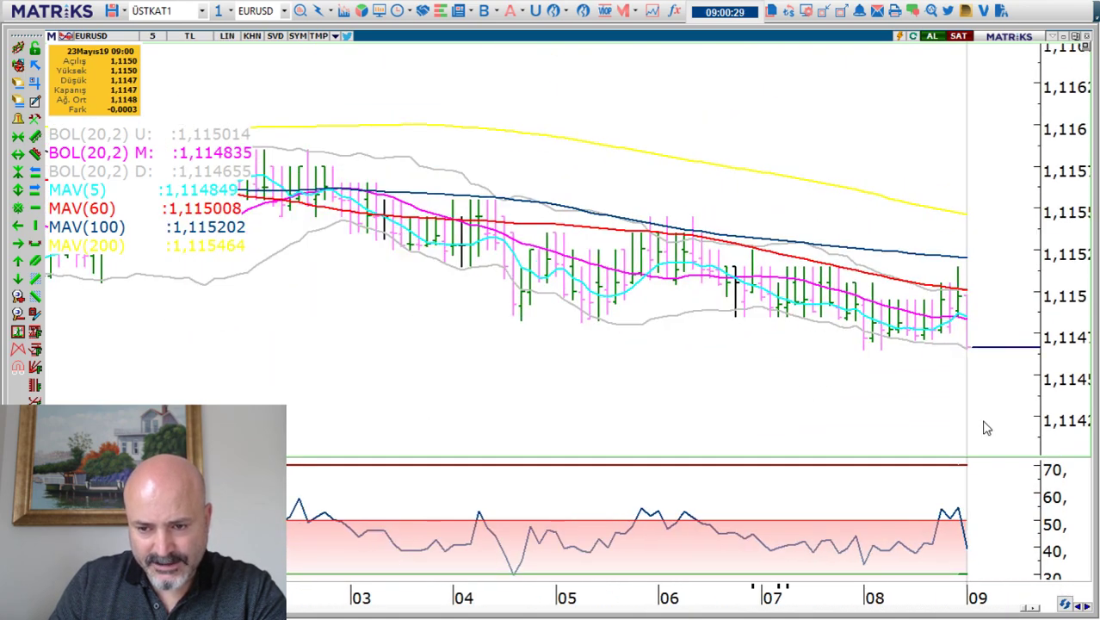
pyautogui.scroll(-1, 590, 249)
pyautogui.scroll(2, 589, 250)
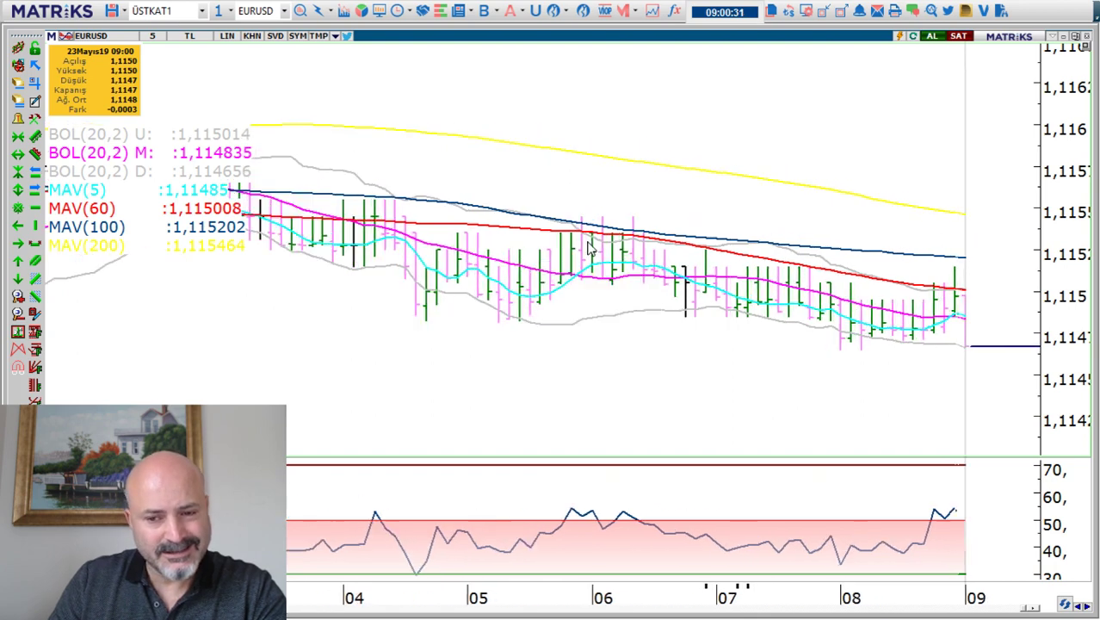
# Set the chart back to the Günlük period, load the USDTRY symbol and zoom in on its May 2019 daily bars.
pyautogui.click(153, 37)
pyautogui.click(197, 282)
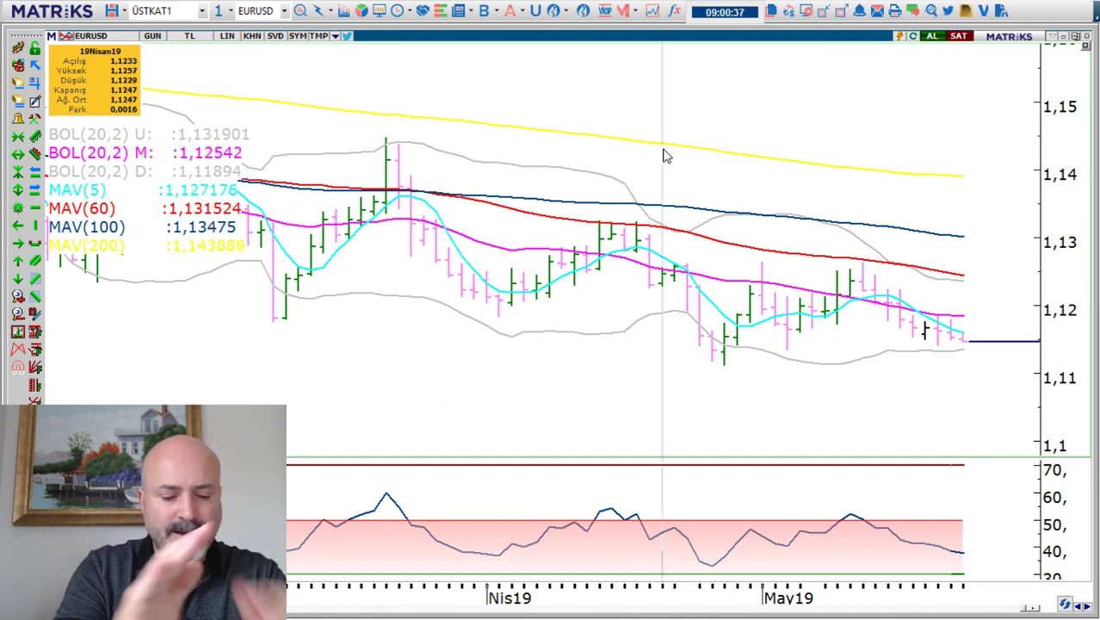
pyautogui.write('US')
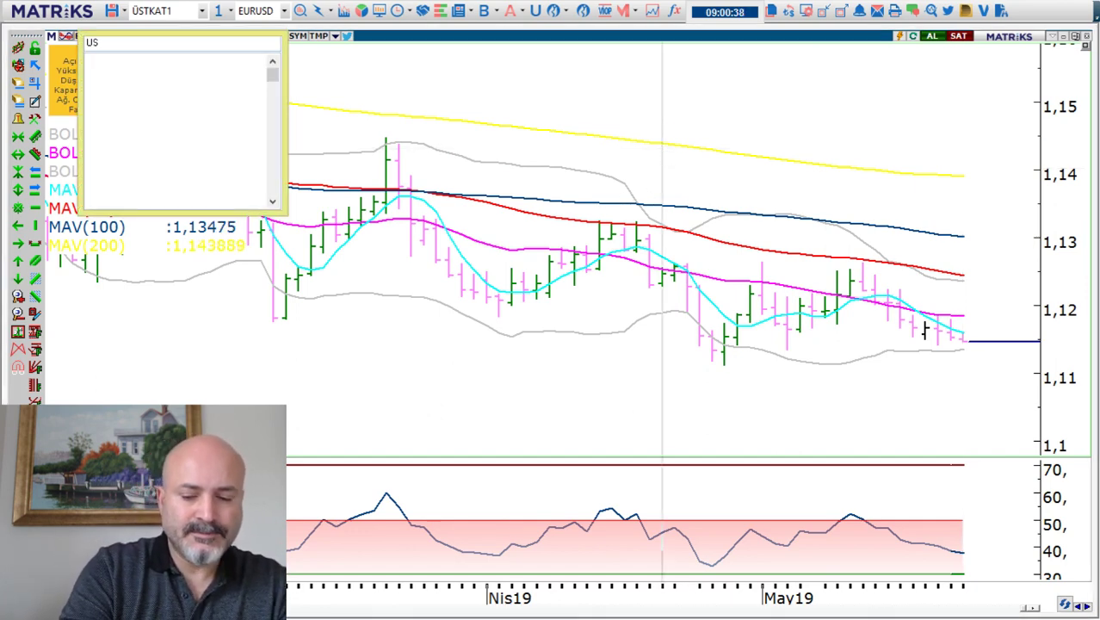
pyautogui.write('DTRY')
pyautogui.press('Return')
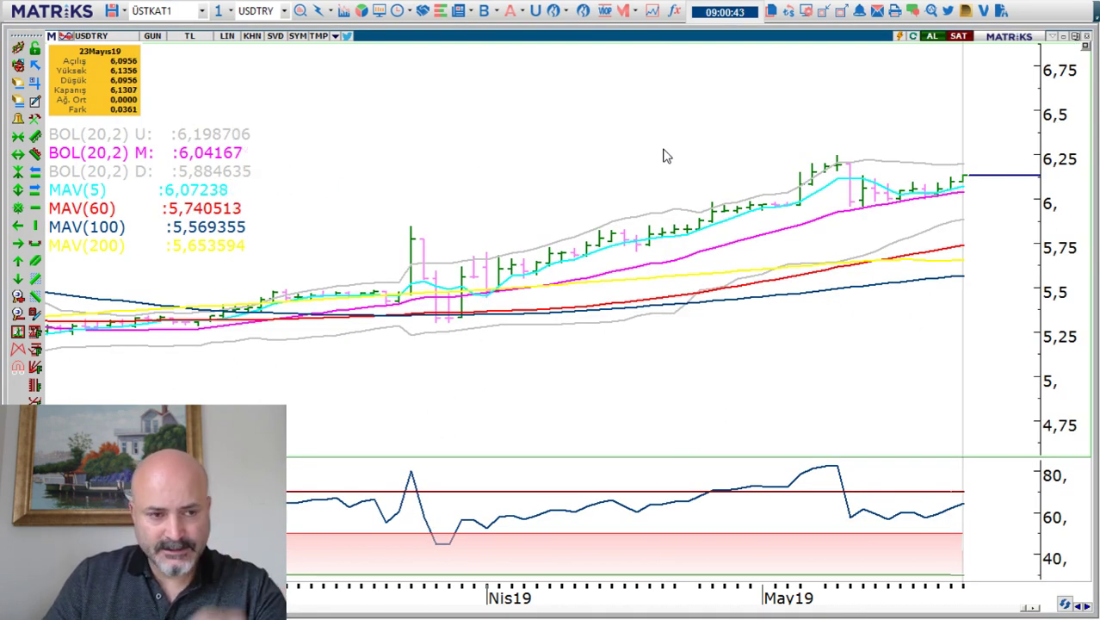
pyautogui.scroll(6, 663, 155)
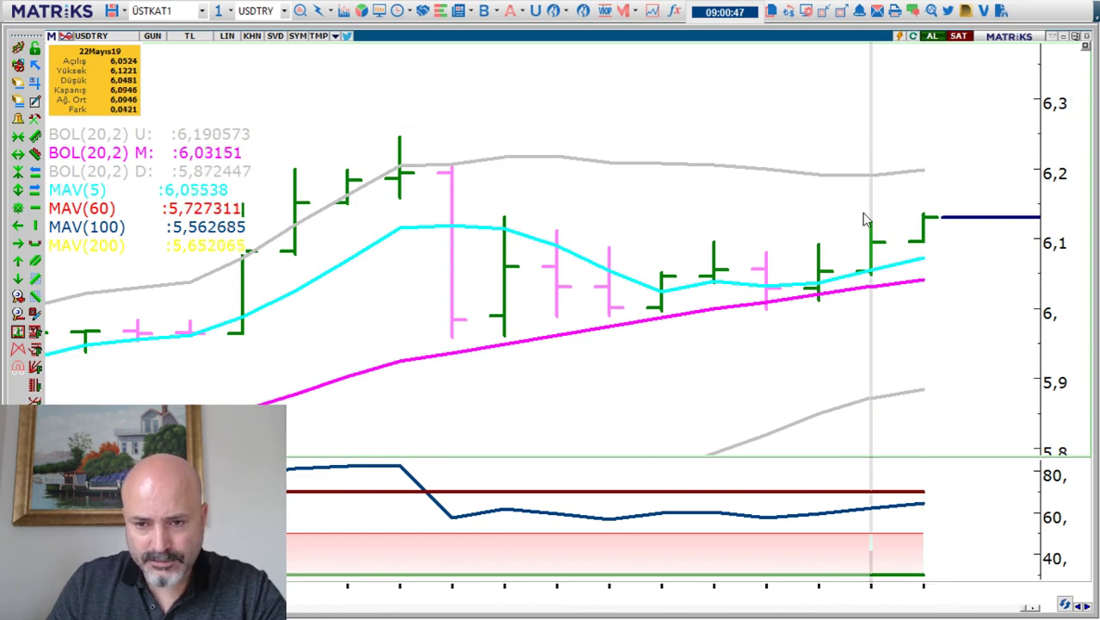
pyautogui.scroll(-2, 923, 147)
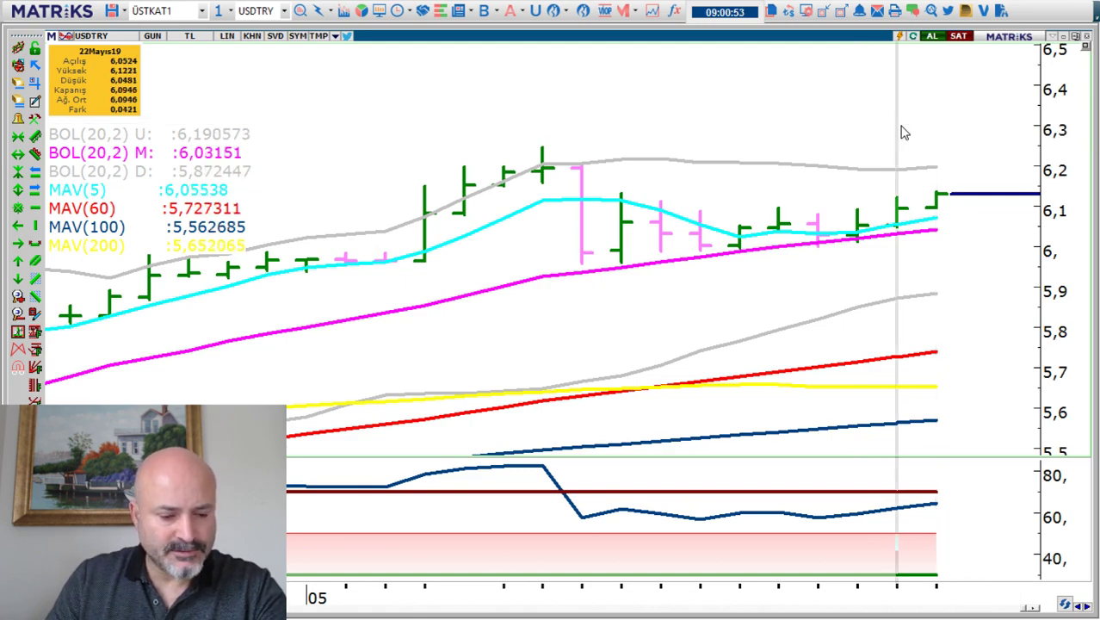
# Switch from Matriks to the EXCEL TÜM files, open the DOLAR workbook in Excel and select the GÜNLÜK base value in F2.
pyautogui.hotkey('alt', 'Tab')
pyautogui.moveTo(441, 607)
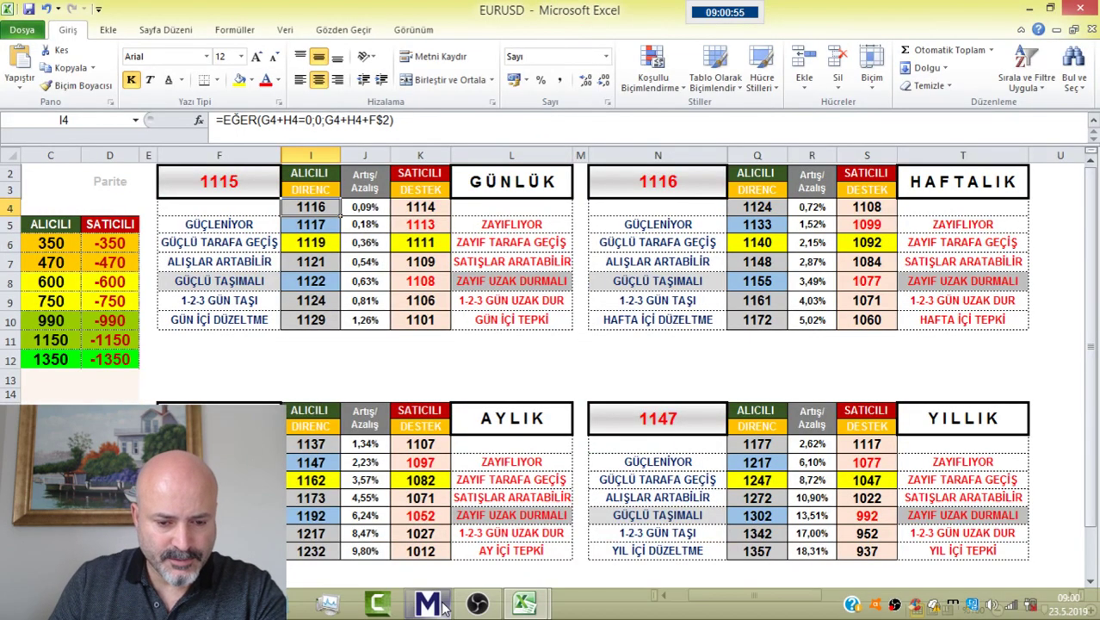
pyautogui.hotkey('alt', 'Tab')
pyautogui.hotkey('alt', 'Tab')
pyautogui.hotkey('alt', 'Tab')
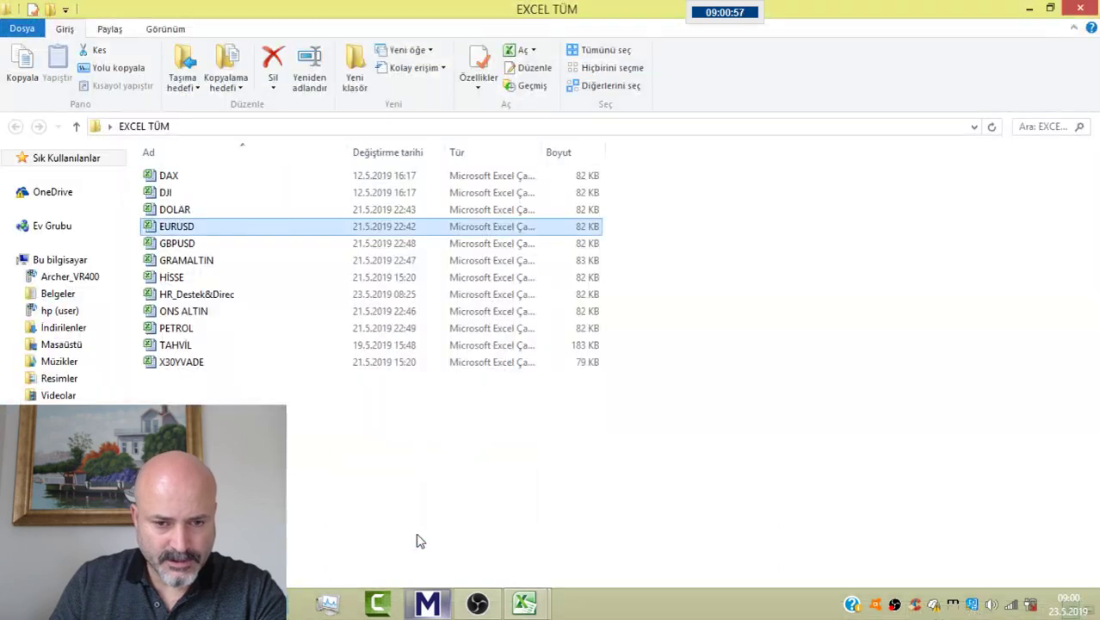
pyautogui.hotkey('alt', 'Tab')
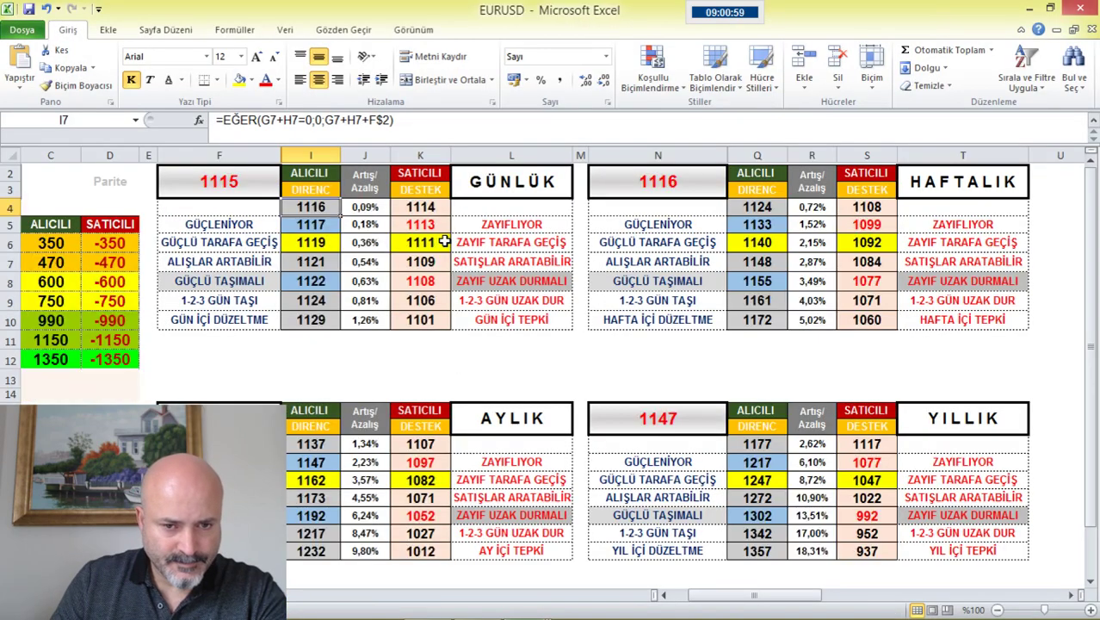
pyautogui.hotkey('alt', 'Tab')
pyautogui.click(248, 182)
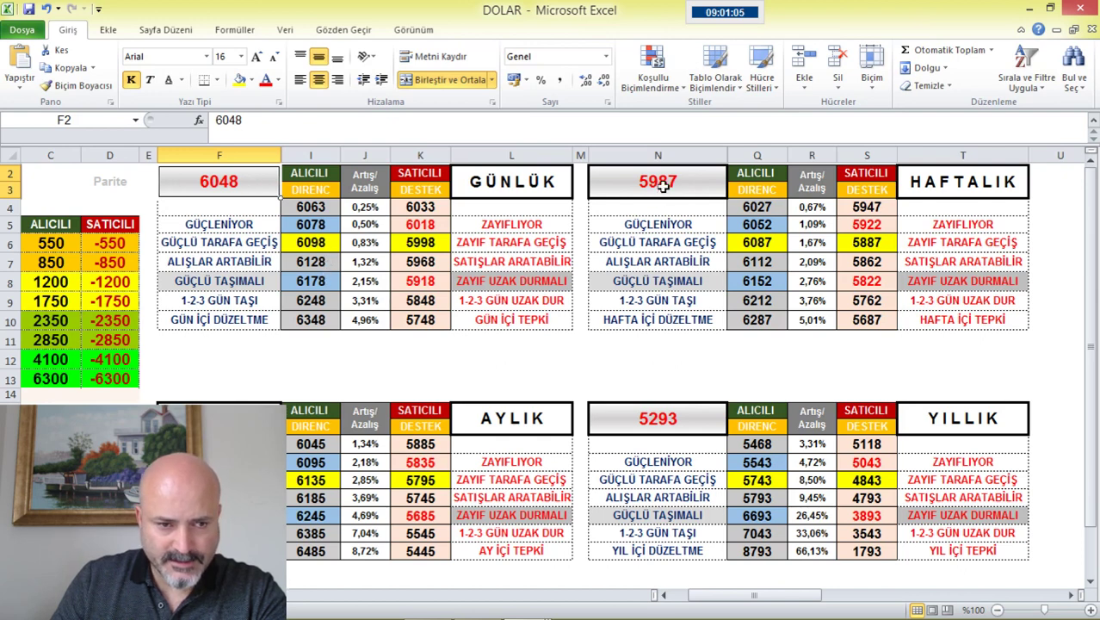
# Check the DOLAR workbook's HAFTALIK resistances in Q7 and Q8 and AYLIK resistance in I20 against USDTRY's daily chart in Matriks.
pyautogui.click(764, 282)
pyautogui.click(766, 263)
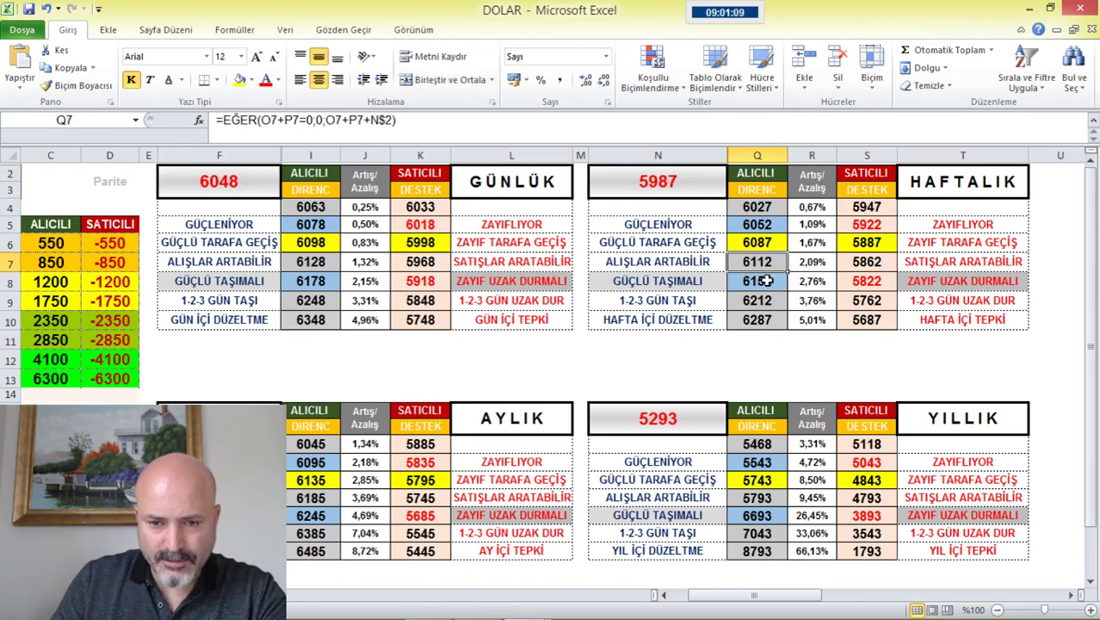
pyautogui.click(764, 281)
pyautogui.scroll(-4, 290, 458)
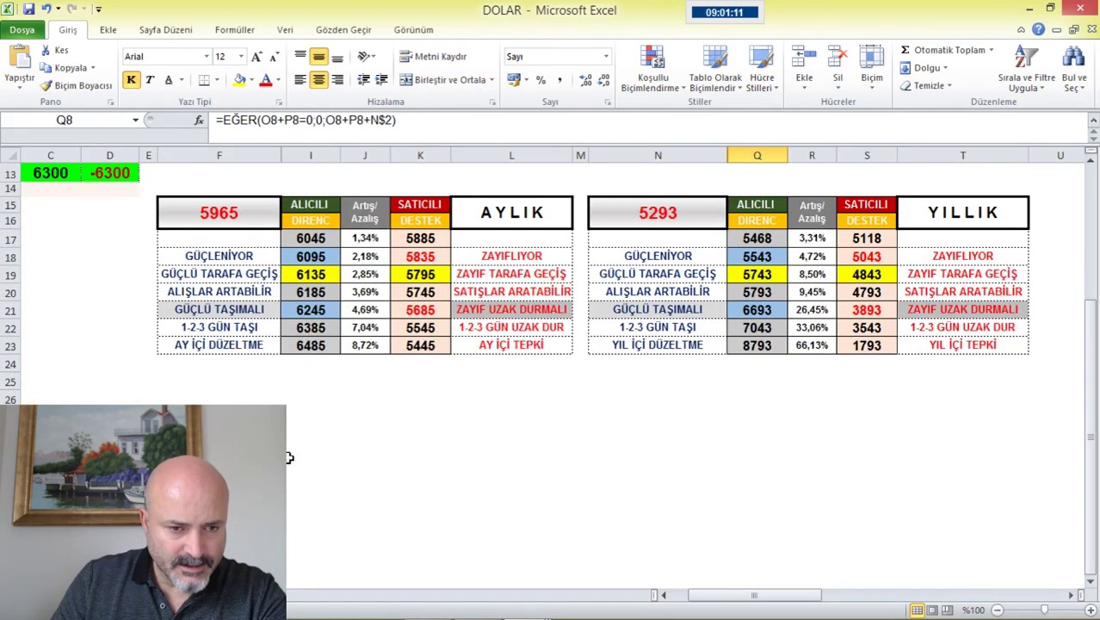
pyautogui.click(326, 276)
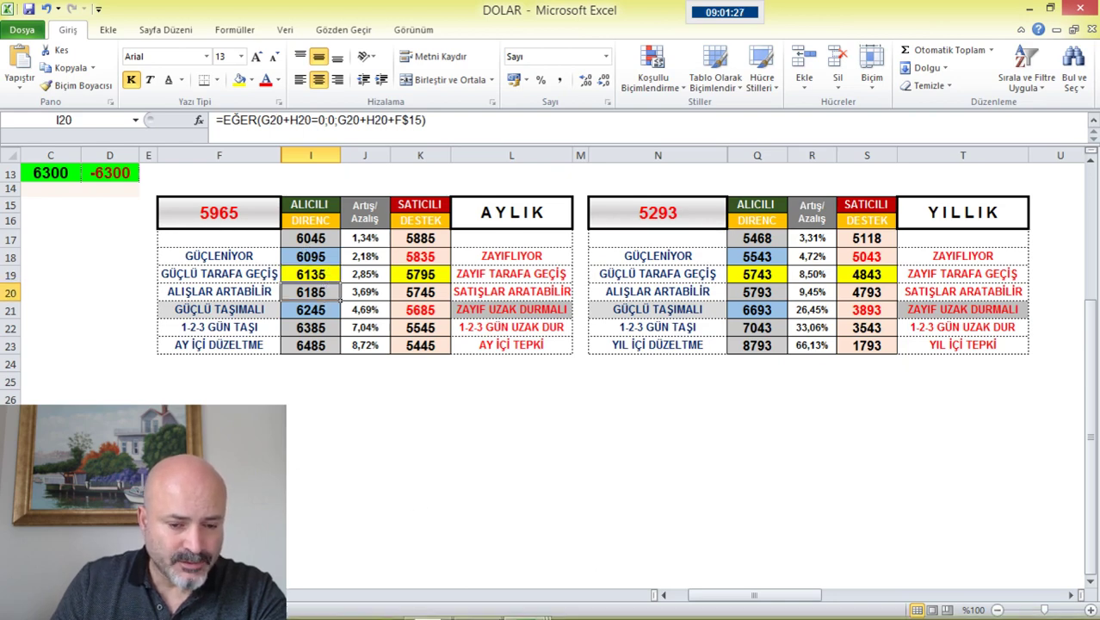
pyautogui.click(424, 606)
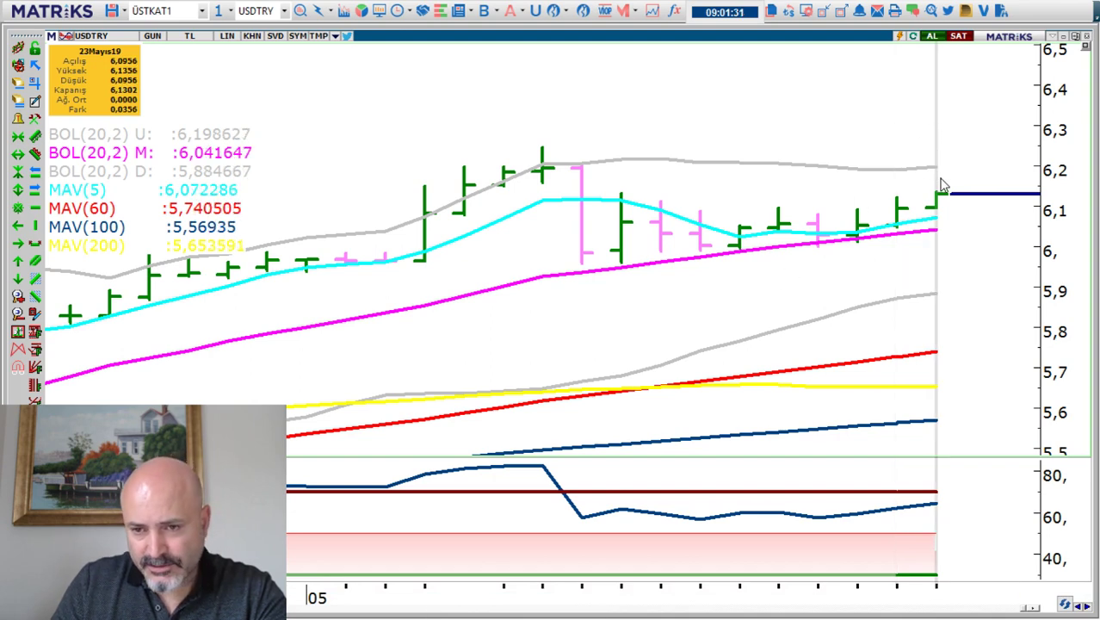
# Set the USDTRY chart to the Seans(240) period and examine its May 2019 bars up to 23 May.
pyautogui.scroll(-1, 783, 140)
pyautogui.click(153, 37)
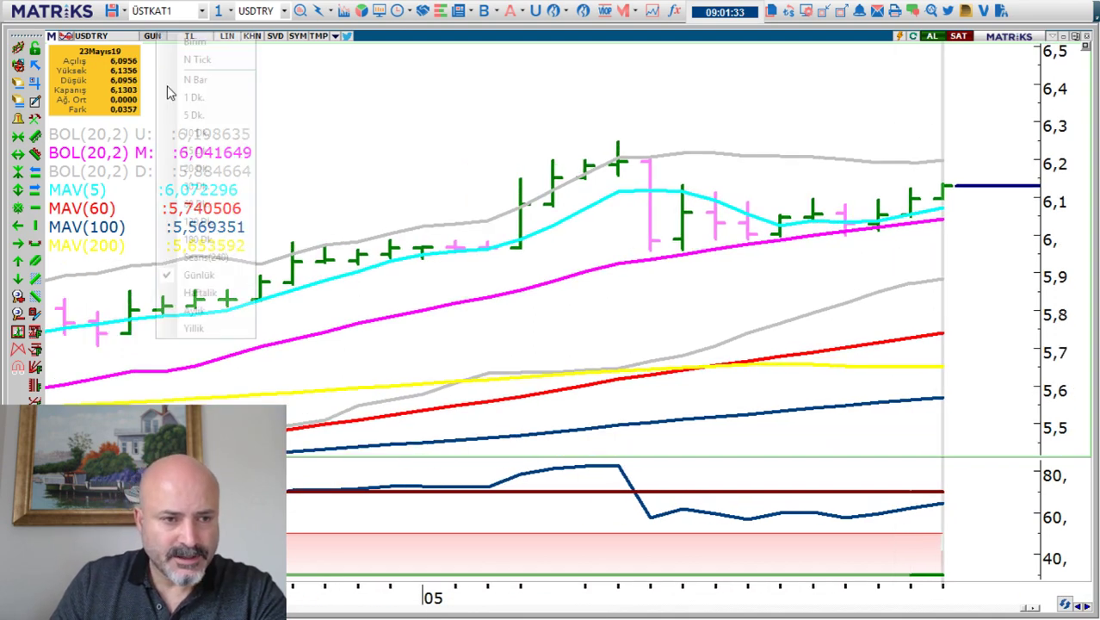
pyautogui.click(185, 252)
pyautogui.scroll(-4, 558, 185)
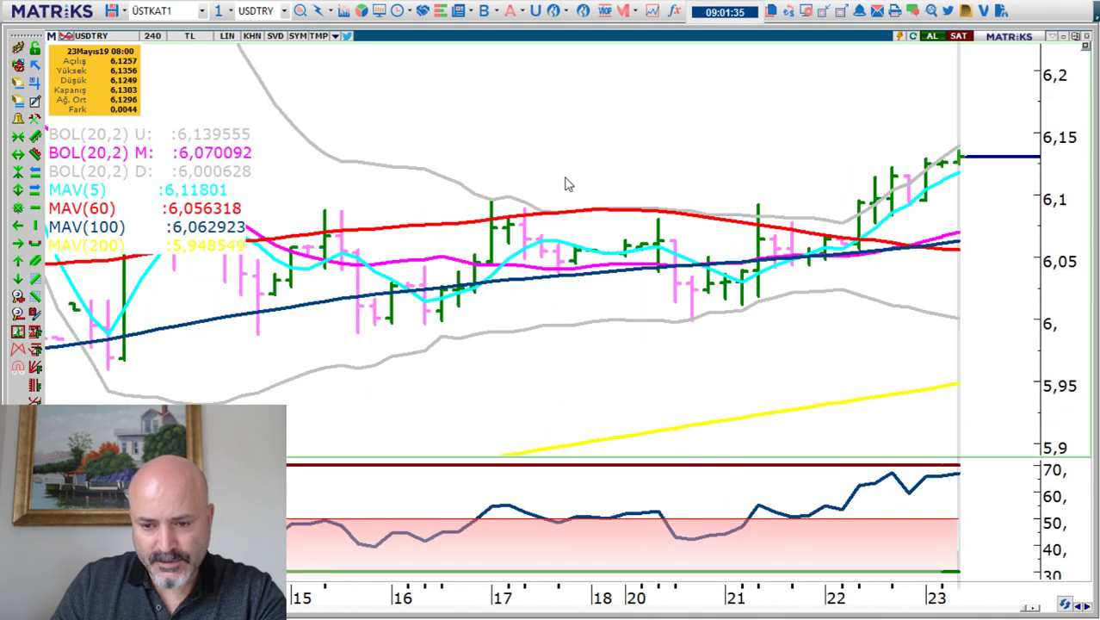
pyautogui.scroll(-1, 566, 183)
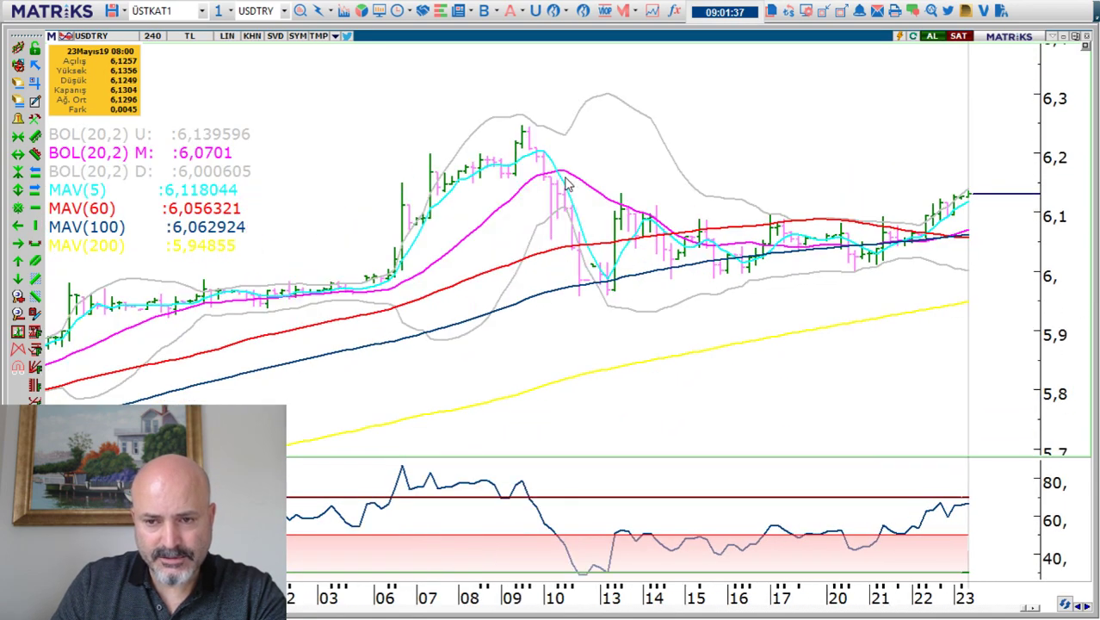
pyautogui.scroll(3, 565, 183)
# Set the chart to 60 Dk. and draw trend lines along the 22–23 May price highs and the lower indicator's matching peaks.
pyautogui.click(153, 36)
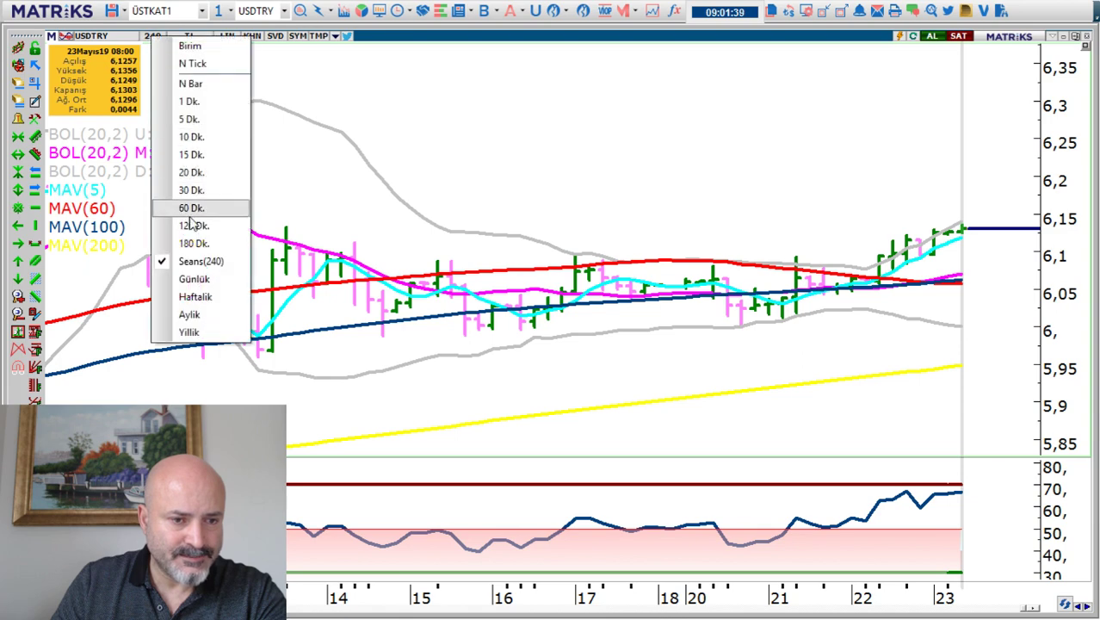
pyautogui.click(192, 208)
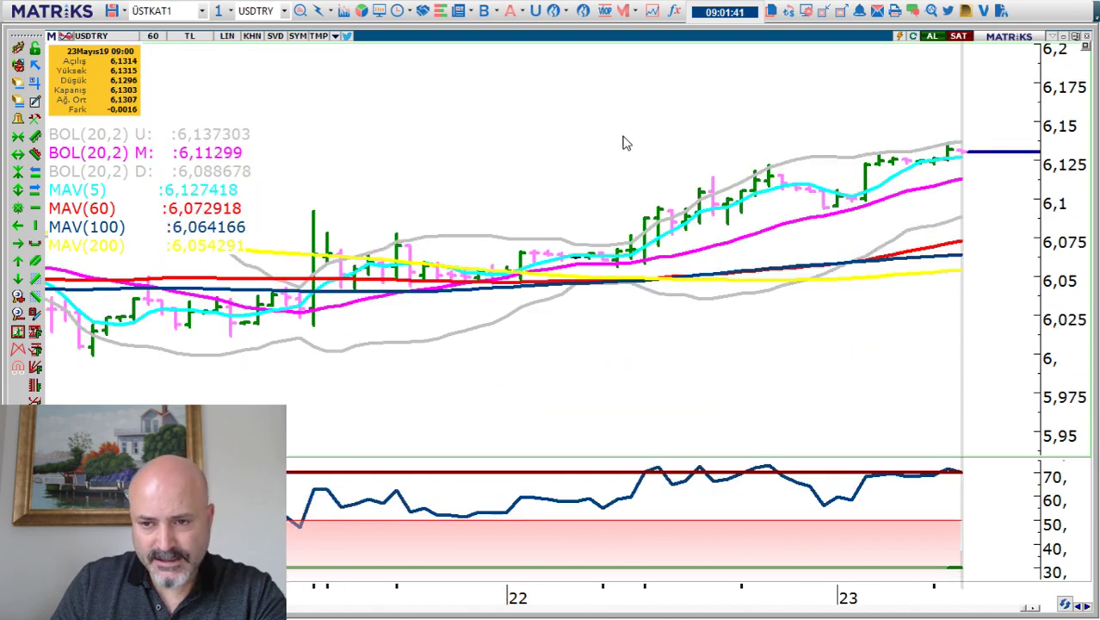
pyautogui.scroll(-2, 625, 143)
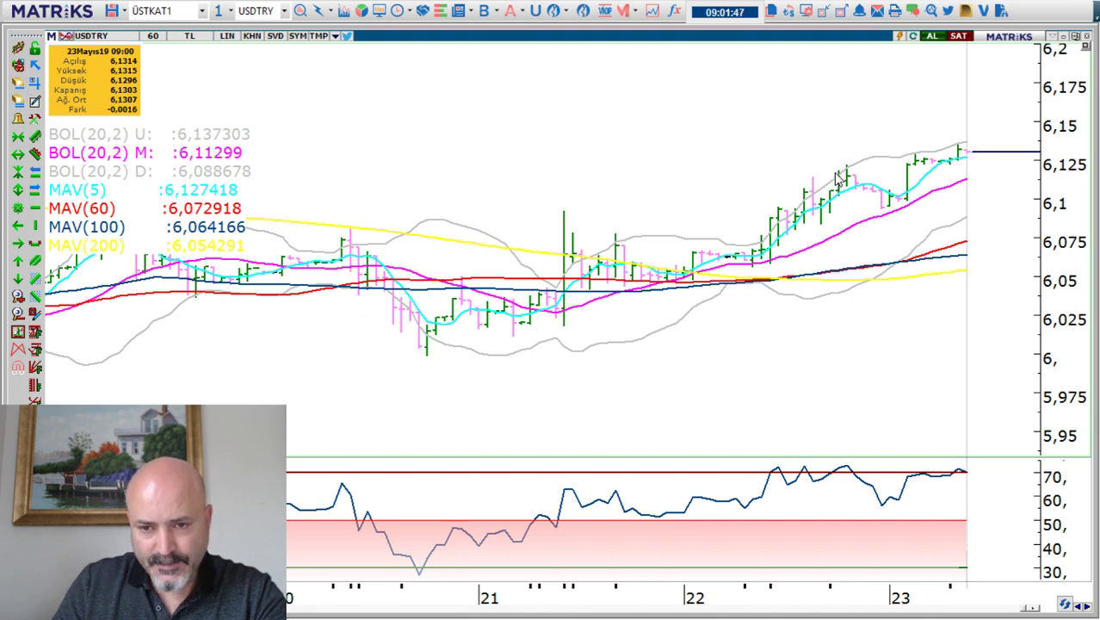
pyautogui.moveTo(835, 163); pyautogui.dragTo(970, 144)
pyautogui.click(911, 488)
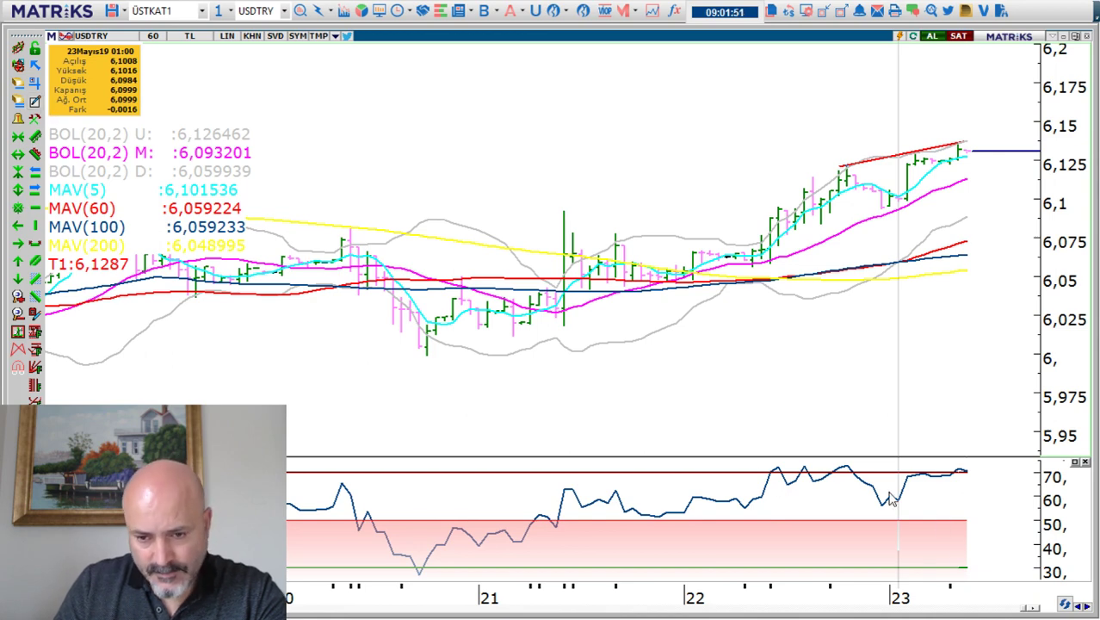
pyautogui.moveTo(845, 467); pyautogui.dragTo(1015, 468)
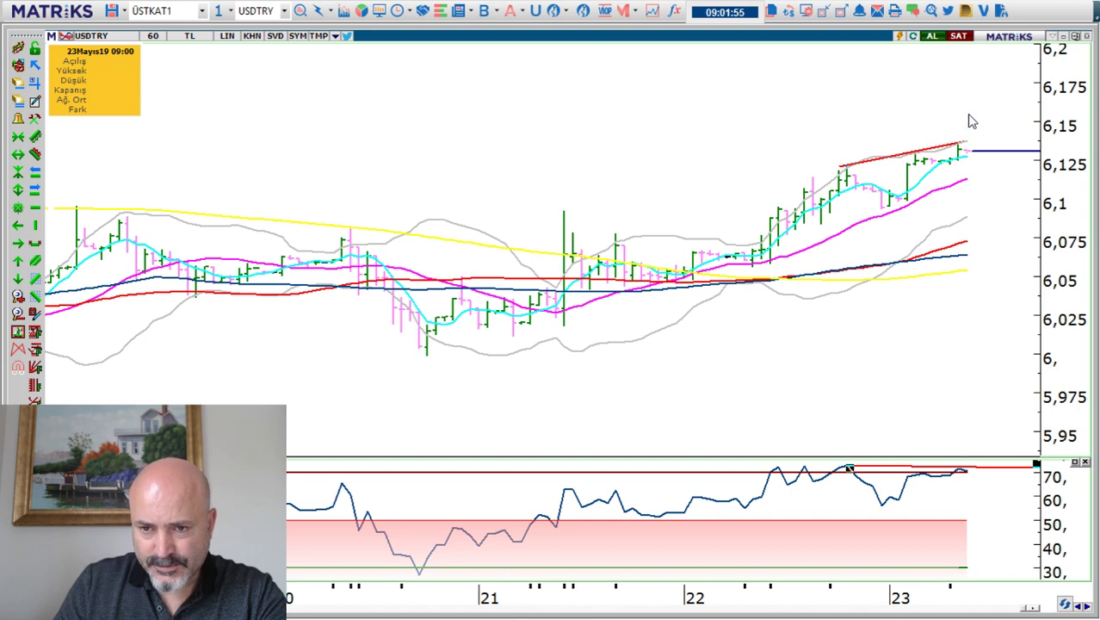
# Set the chart to the 5 Dk. period and update all of its data from the server.
pyautogui.click(153, 35)
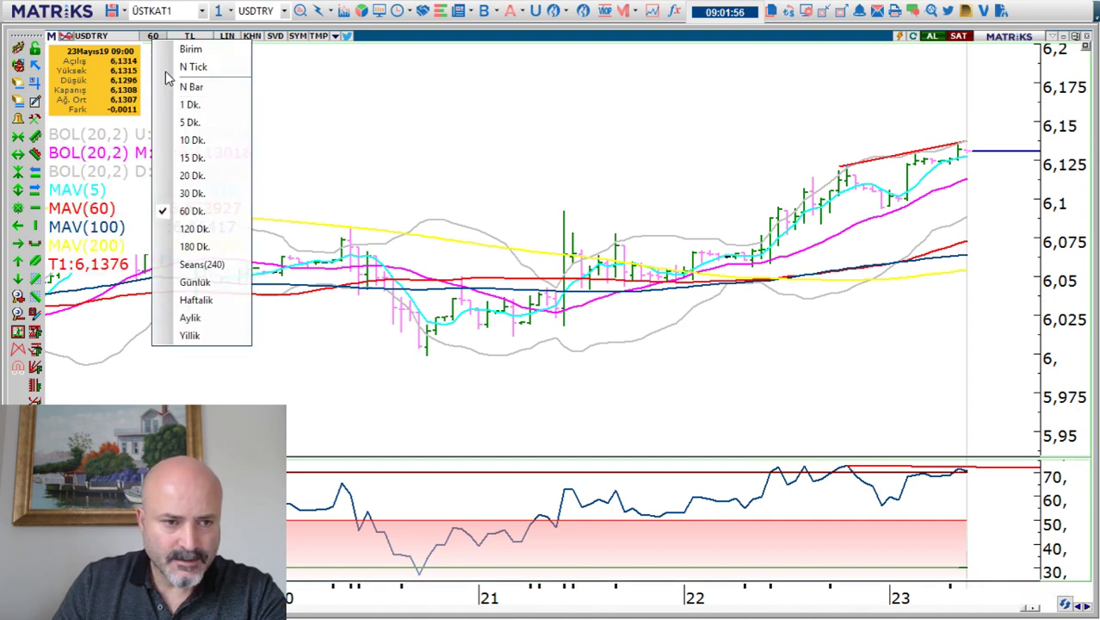
pyautogui.click(190, 125)
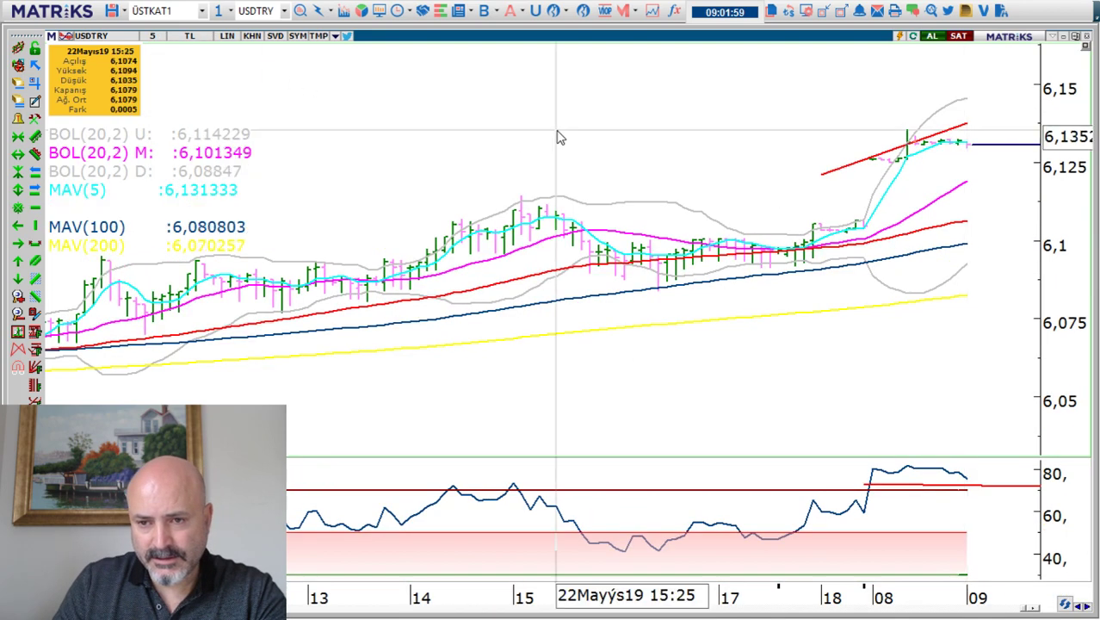
pyautogui.click(1065, 604)
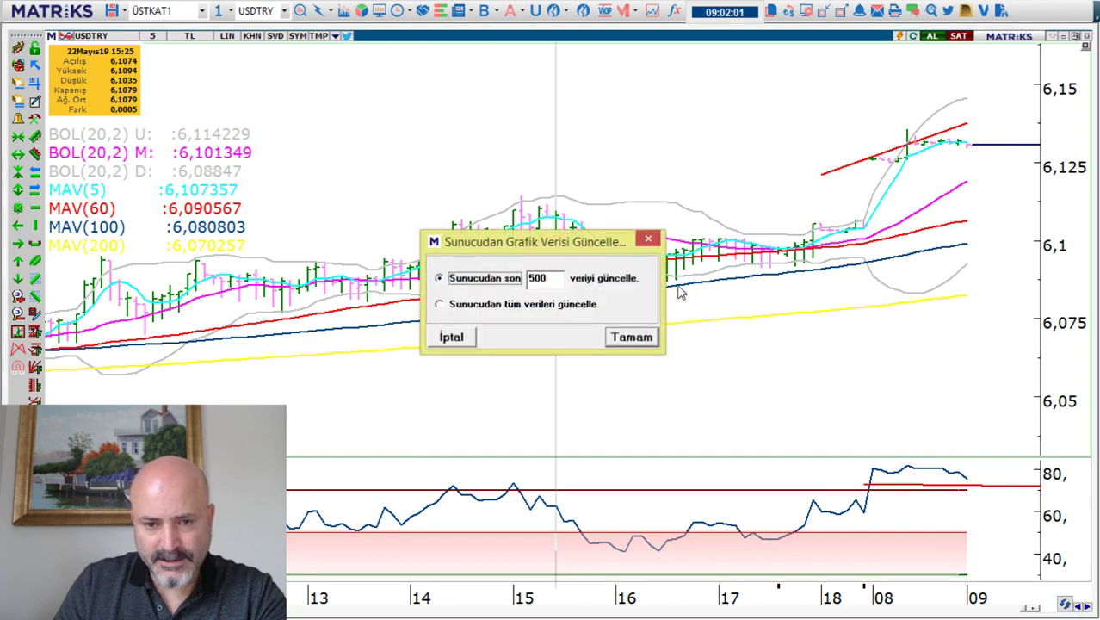
pyautogui.click(603, 305)
pyautogui.click(631, 337)
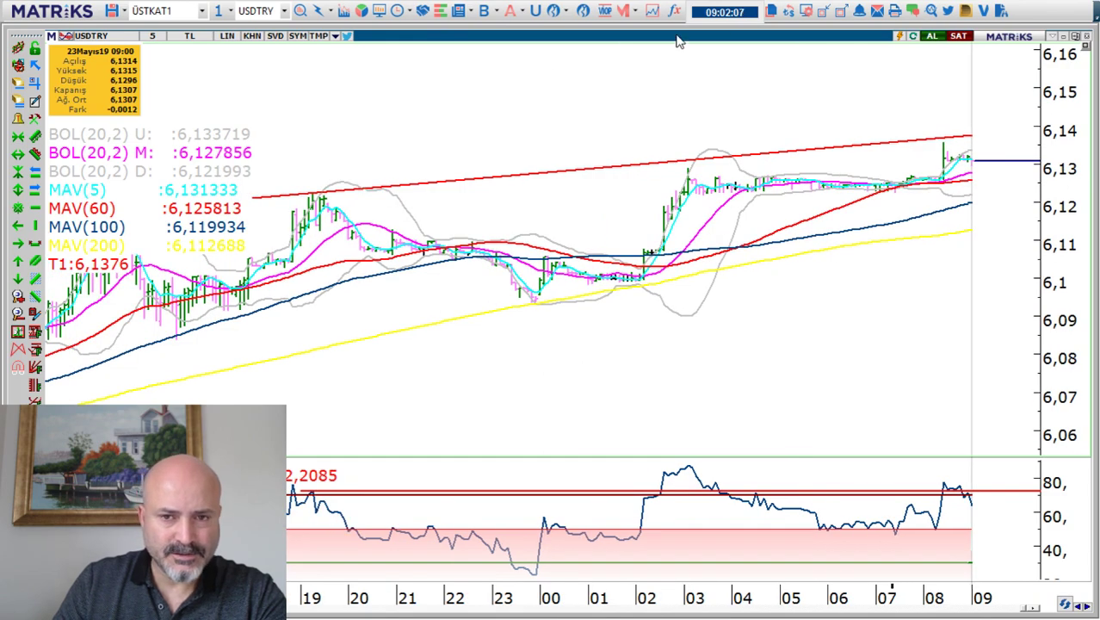
# Switch to the DOLAR workbook in Excel and check the GÜNLÜK resistances in I6, I8 and I7 and the percentage in J7.
pyautogui.click(823, 12)
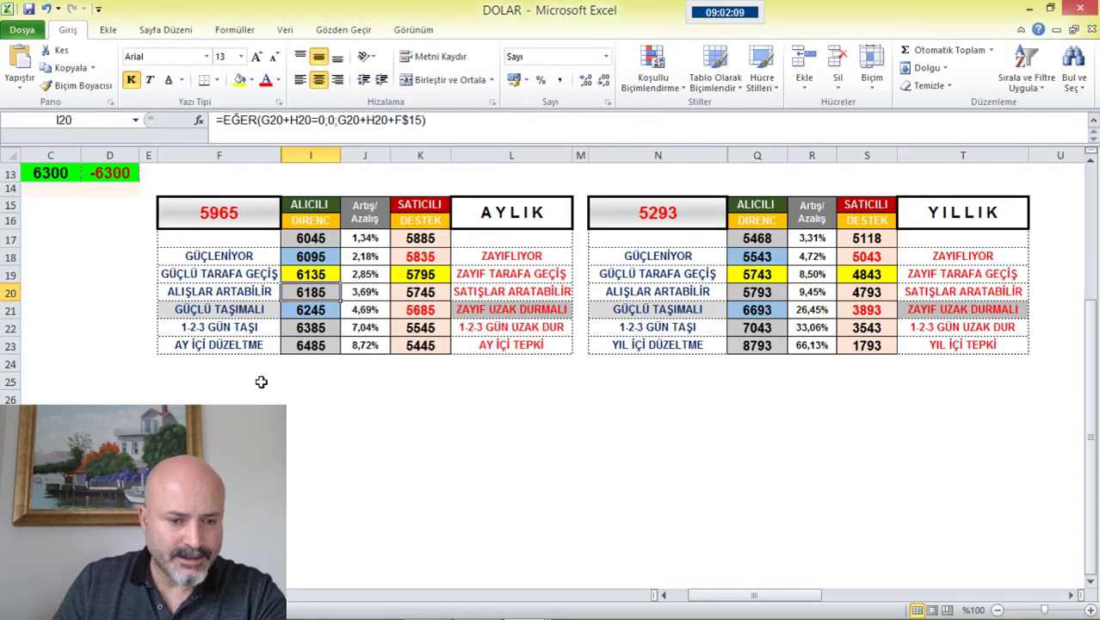
pyautogui.scroll(4, 260, 381)
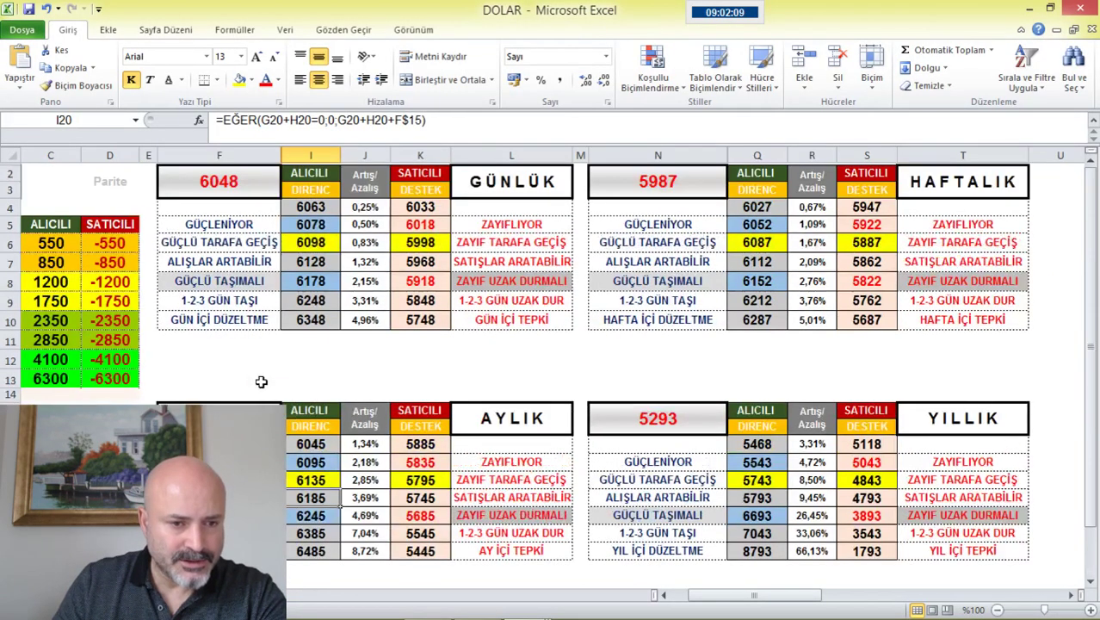
pyautogui.click(312, 243)
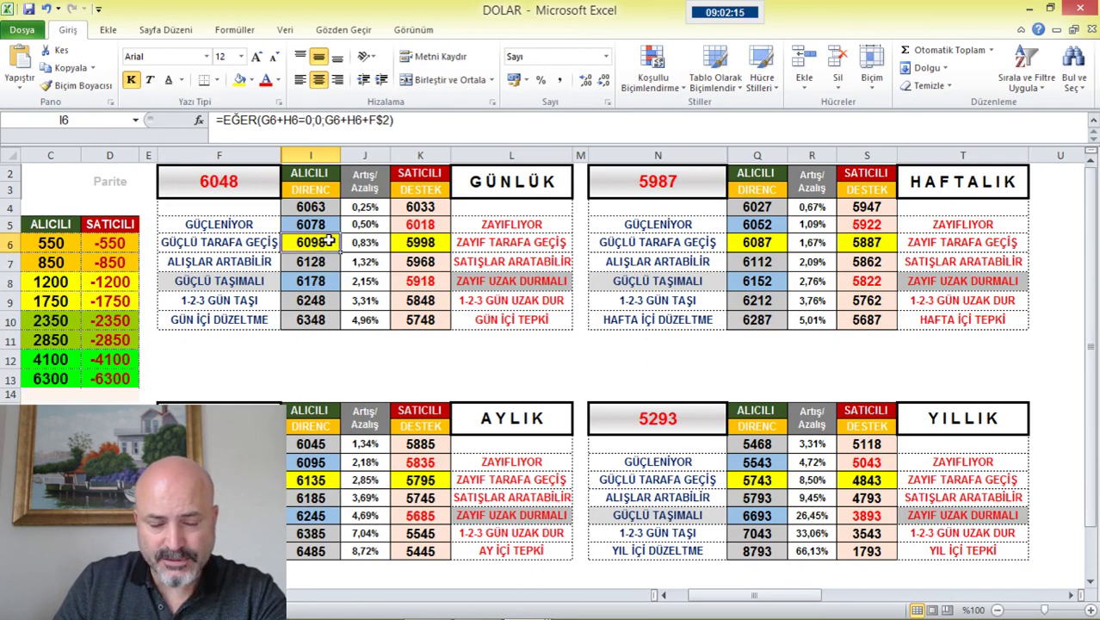
pyautogui.click(324, 280)
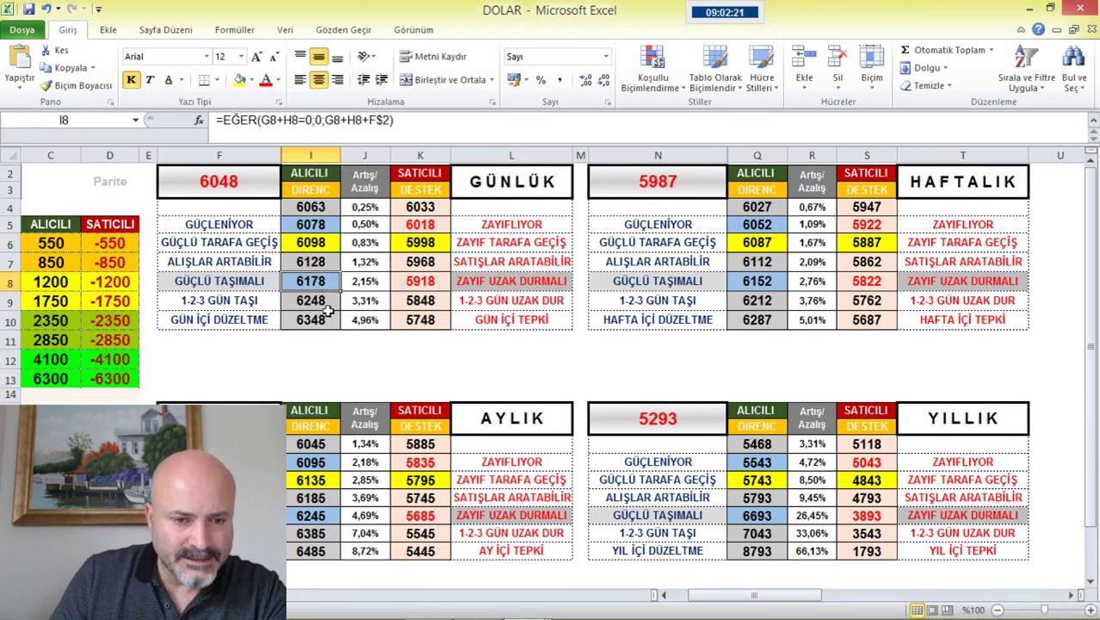
pyautogui.click(323, 261)
pyautogui.click(378, 262)
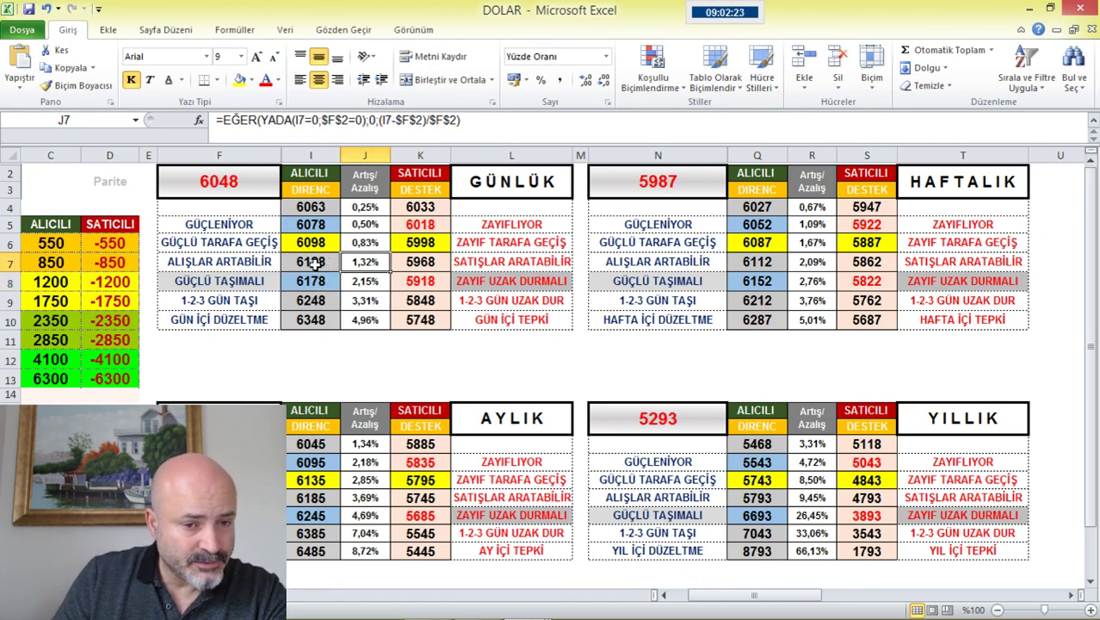
# Start editing the GÜNLÜK base value in F2, switch to Matriks and check USDTRY's 22 May close on the Günlük chart.
pyautogui.click(231, 182)
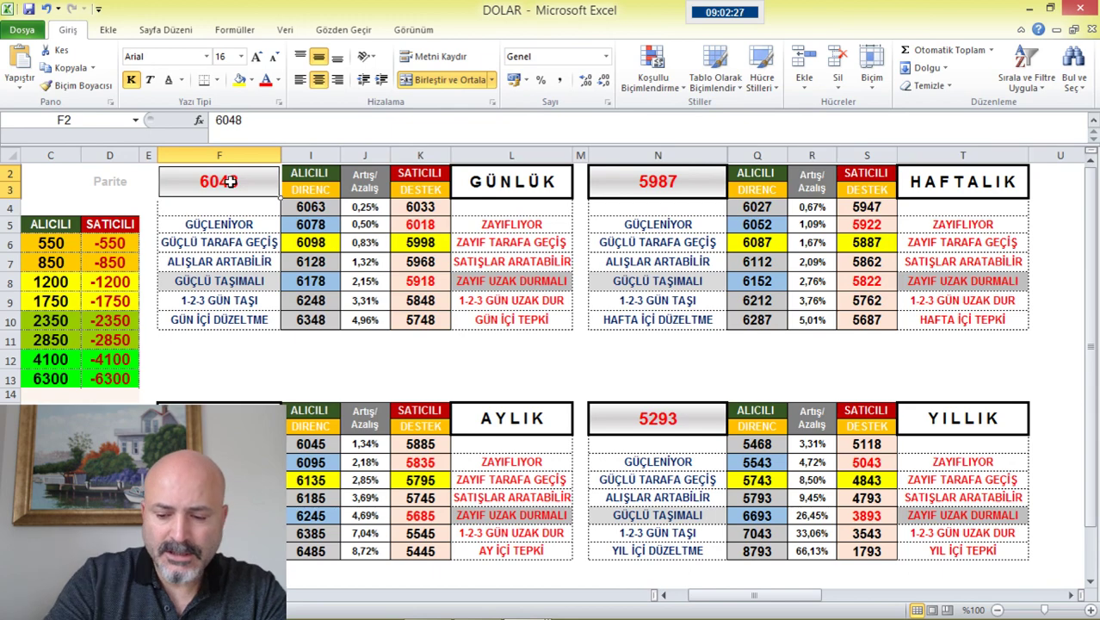
pyautogui.write('6')
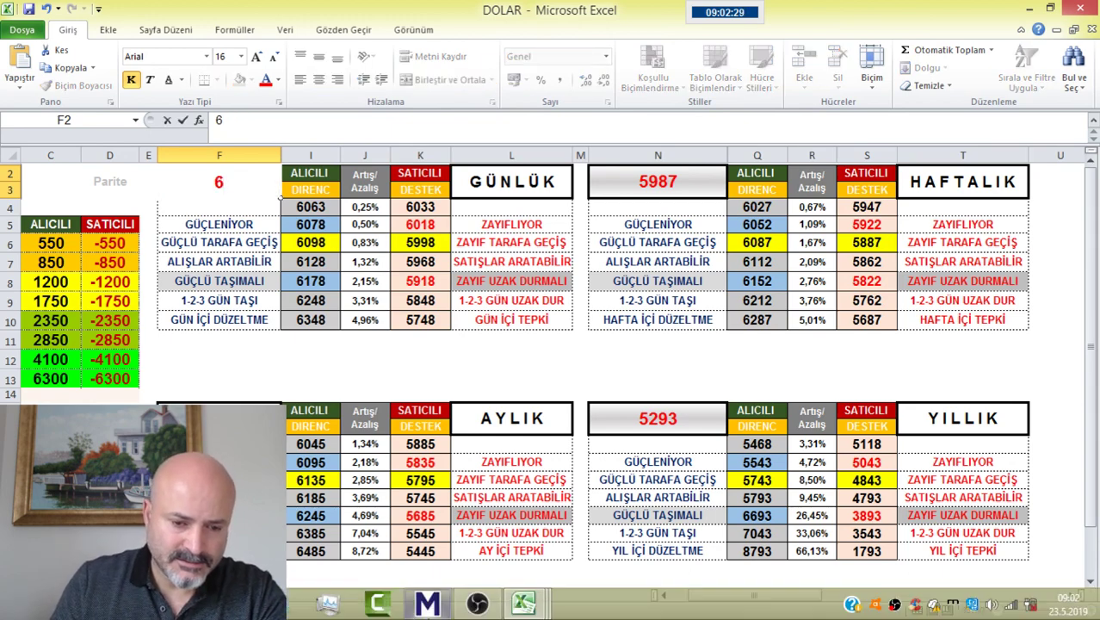
pyautogui.click(423, 603)
pyautogui.click(160, 38)
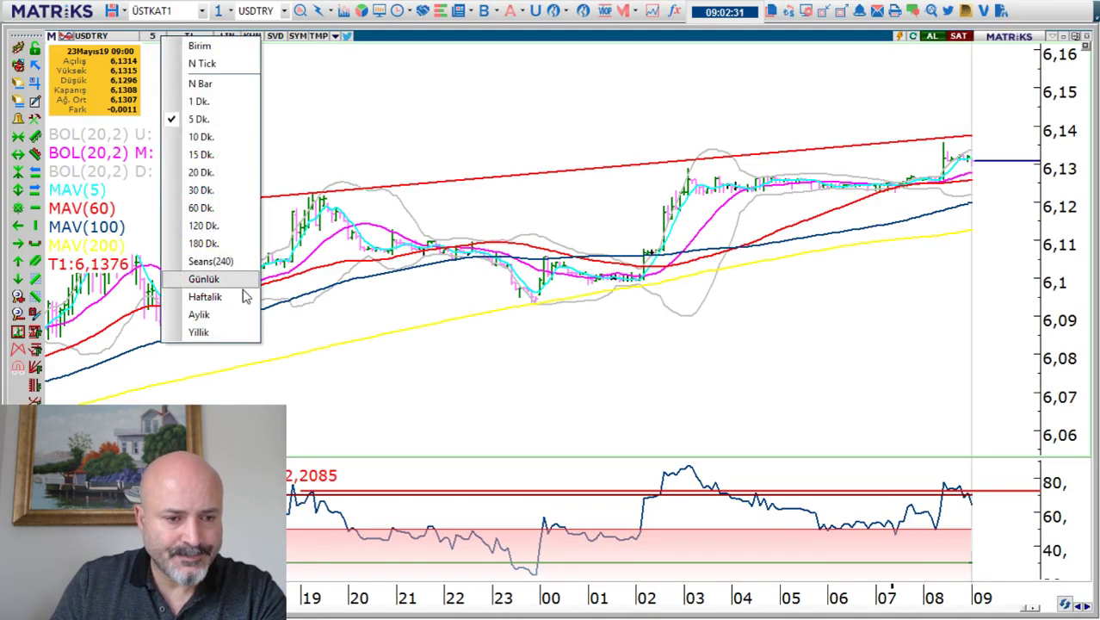
pyautogui.click(239, 281)
pyautogui.scroll(5, 876, 240)
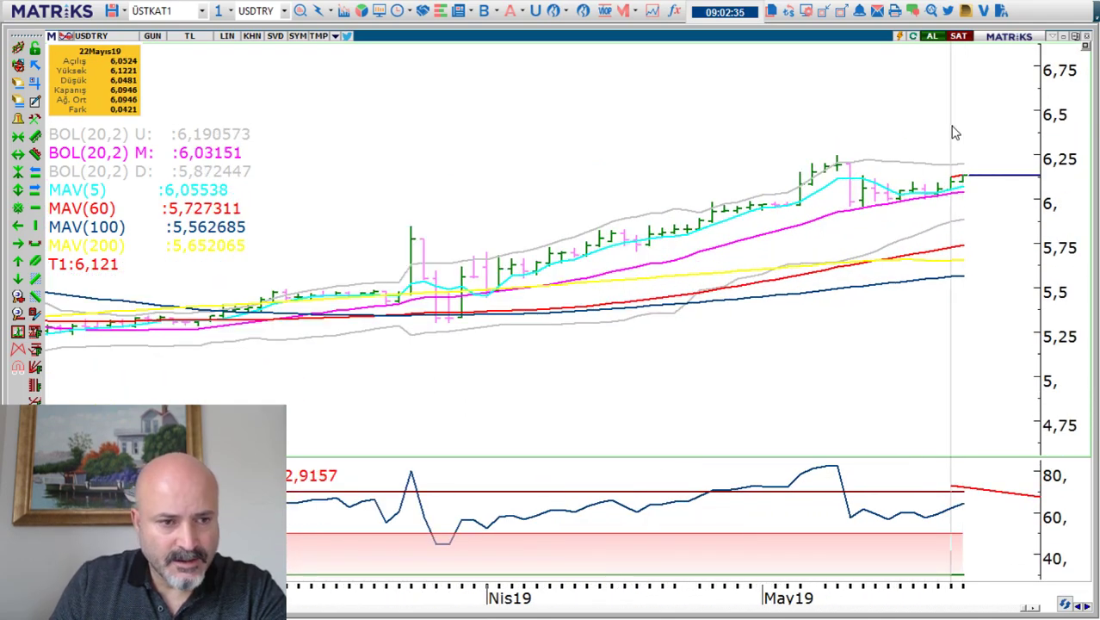
# Return to the DOLAR workbook and set the GÜNLÜK base value in F2 to 6095.
pyautogui.hotkey('alt', 'Tab')
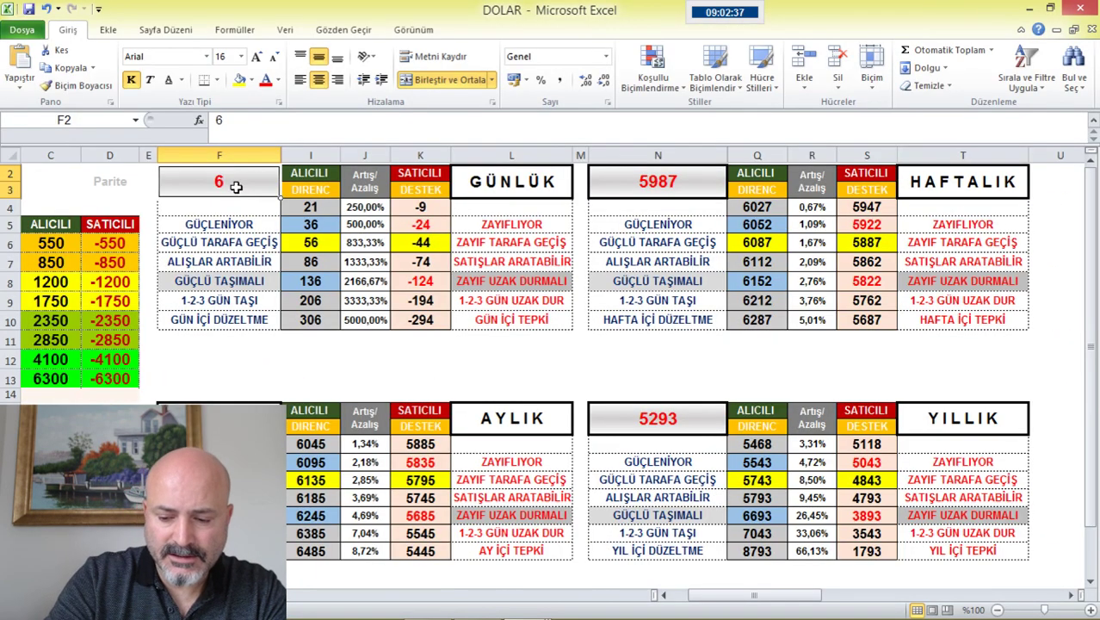
pyautogui.press('BackSpace')
pyautogui.write('6')
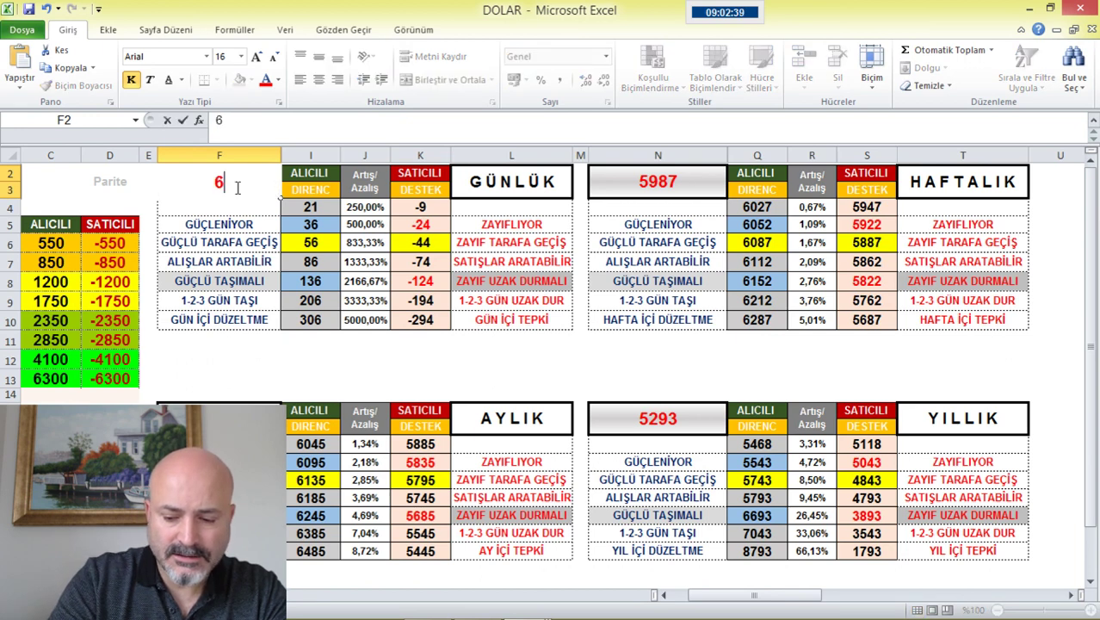
pyautogui.write('0')
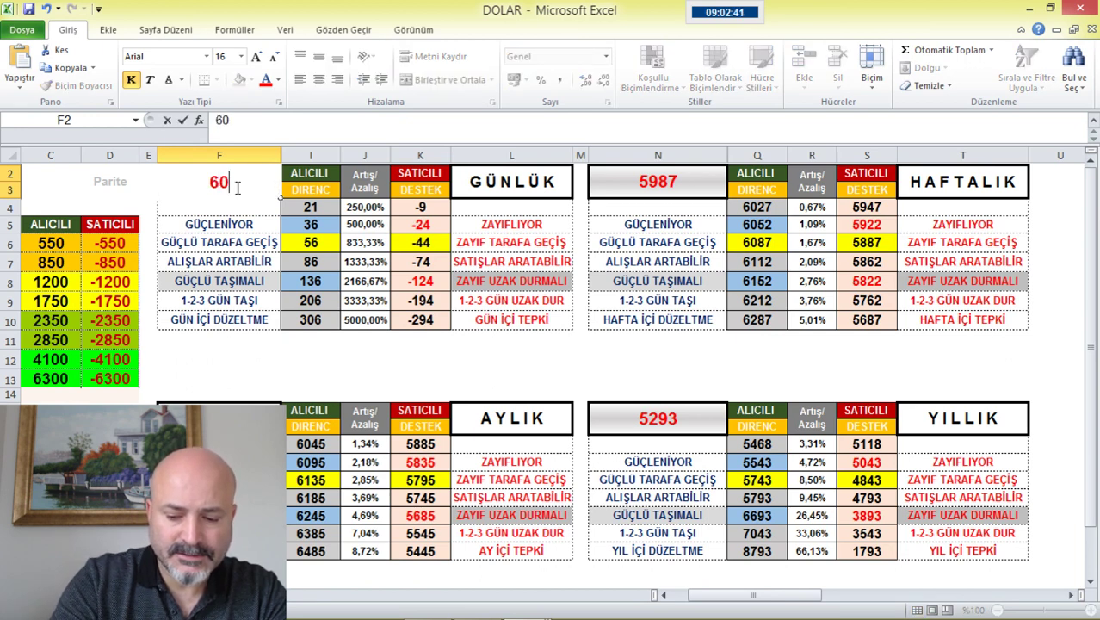
pyautogui.write('95')
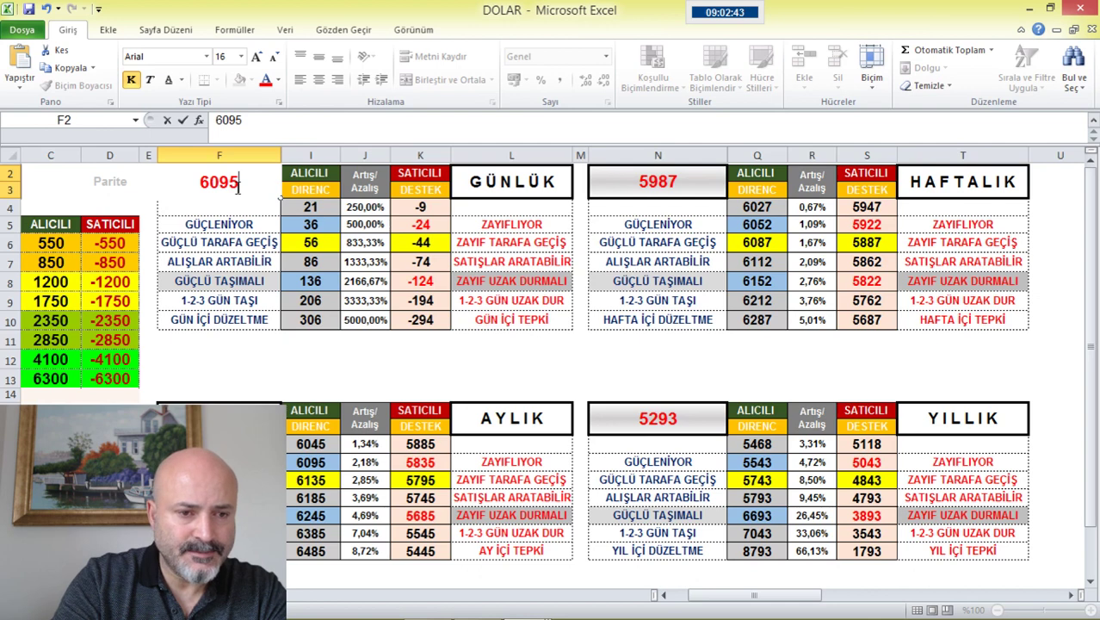
pyautogui.press('Return')
# Check the GÜNLÜK resistances in I6 and I5 against USDTRY's 22–23 May bars on the 60 Dk. chart in Matriks.
pyautogui.click(318, 242)
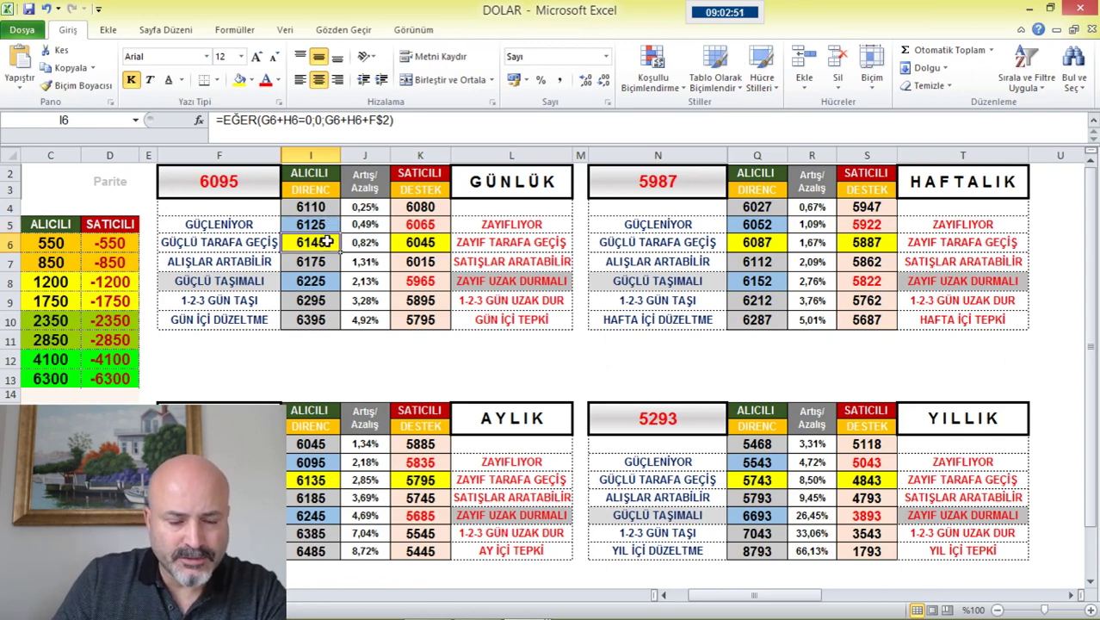
pyautogui.click(325, 226)
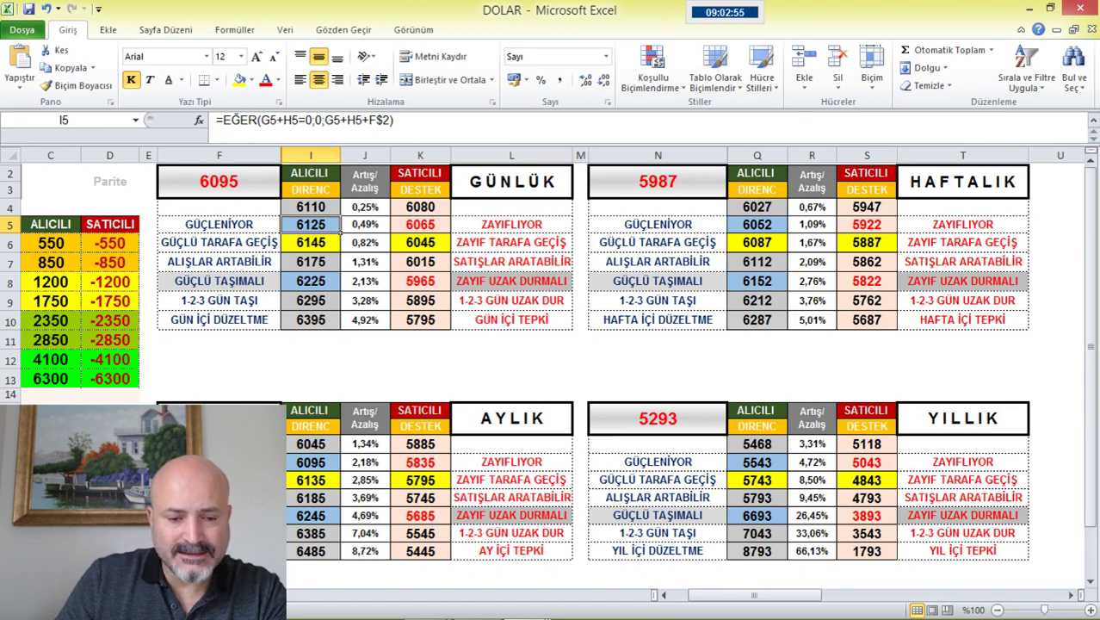
pyautogui.click(429, 603)
pyautogui.click(155, 36)
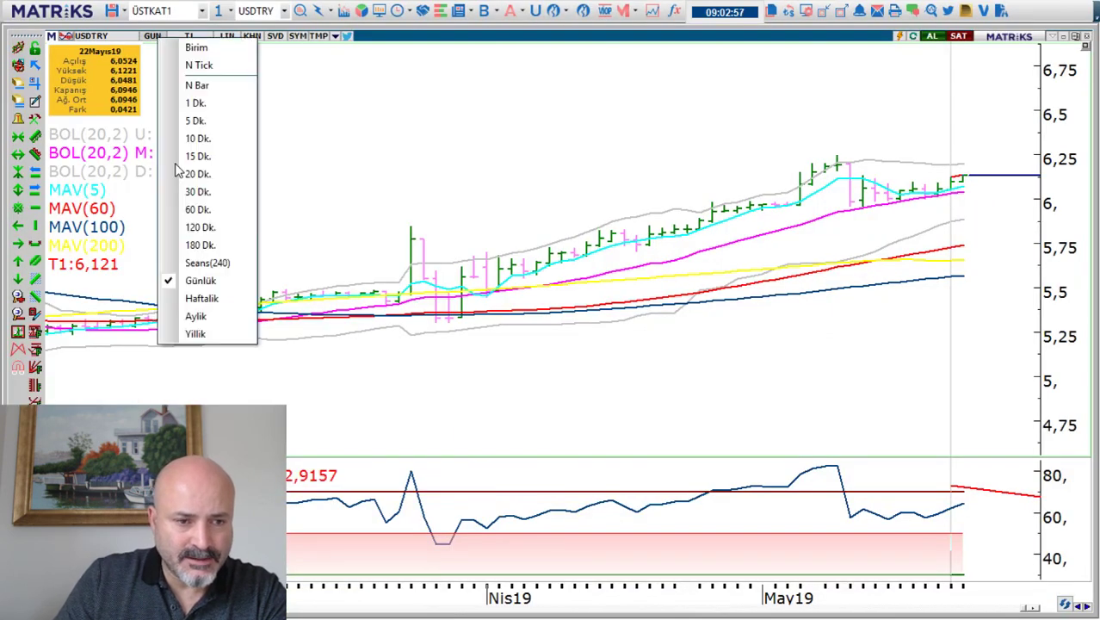
pyautogui.click(198, 226)
pyautogui.scroll(5, 483, 217)
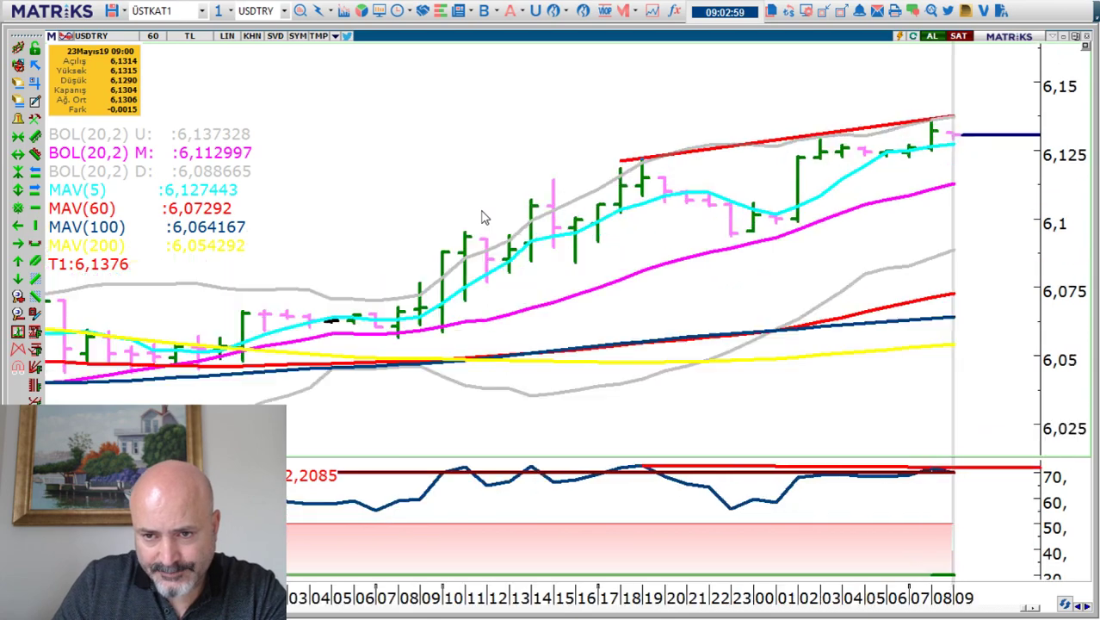
pyautogui.scroll(-1, 848, 242)
pyautogui.scroll(-5, 848, 242)
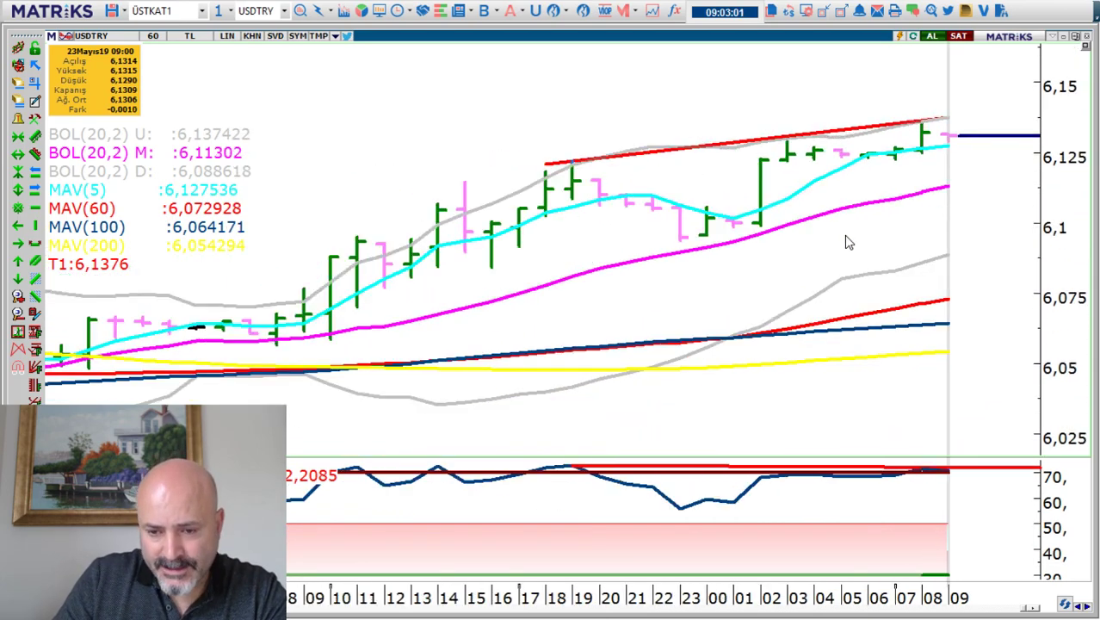
pyautogui.scroll(-1, 848, 242)
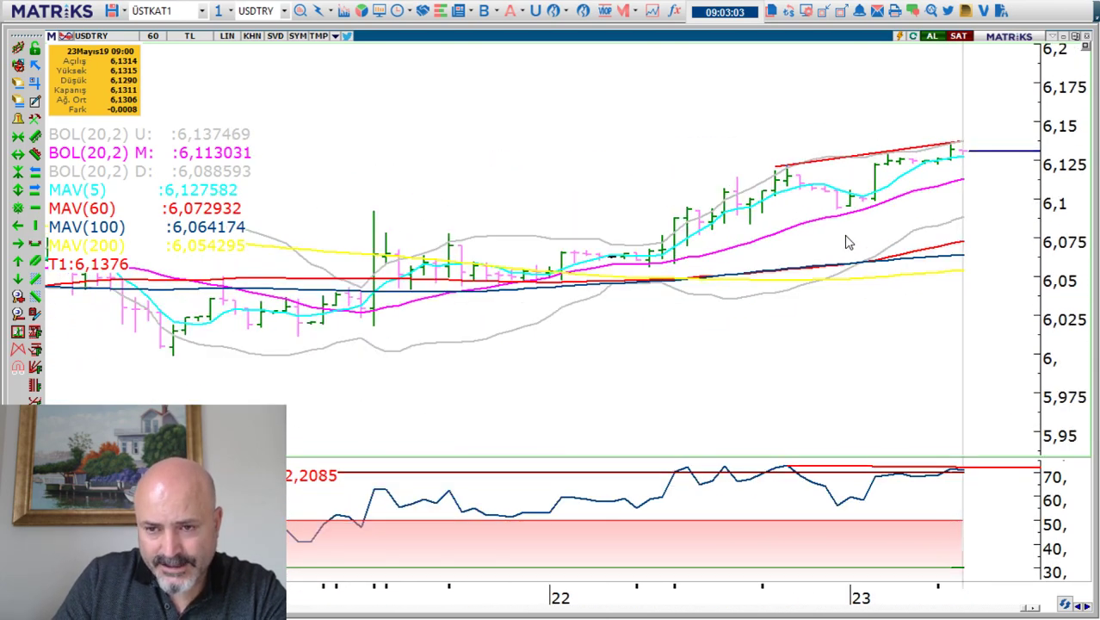
pyautogui.scroll(3, 848, 242)
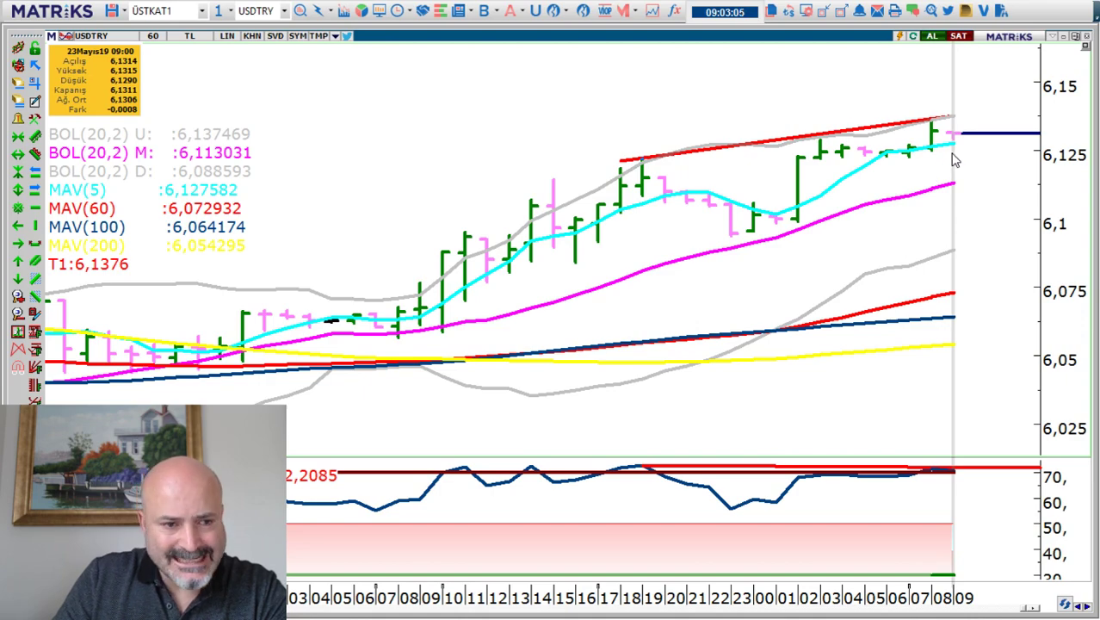
# Glance at the DOLAR workbook's GÜNLÜK levels and return to Matriks to examine USDTRY's latest 60-minute bars on 23 May.
pyautogui.hotkey('alt', 'Tab')
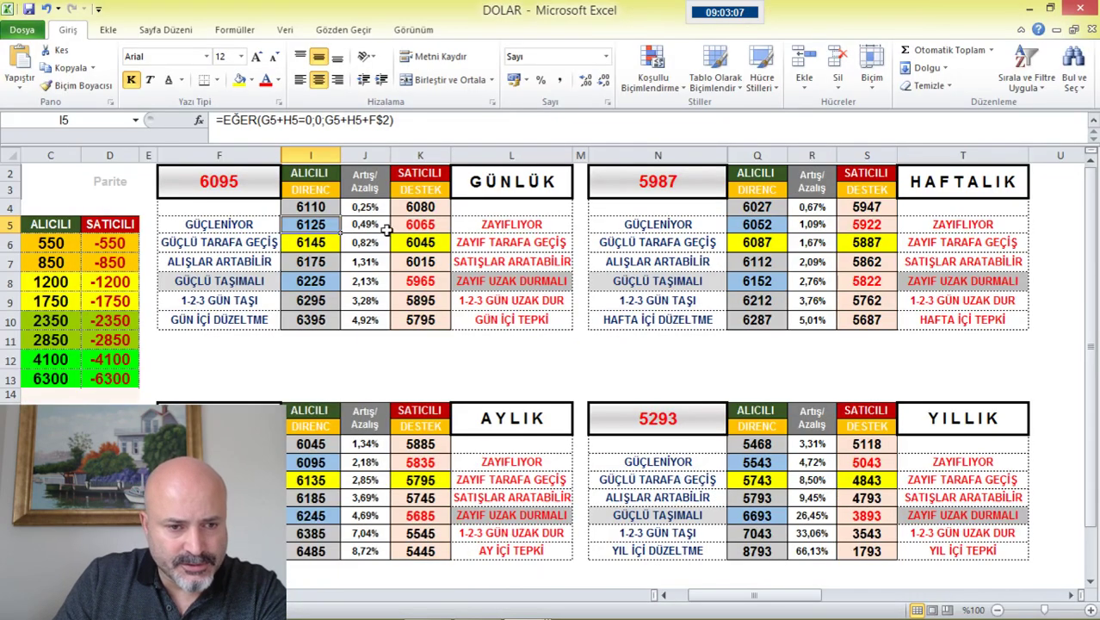
pyautogui.hotkey('alt', 'Tab')
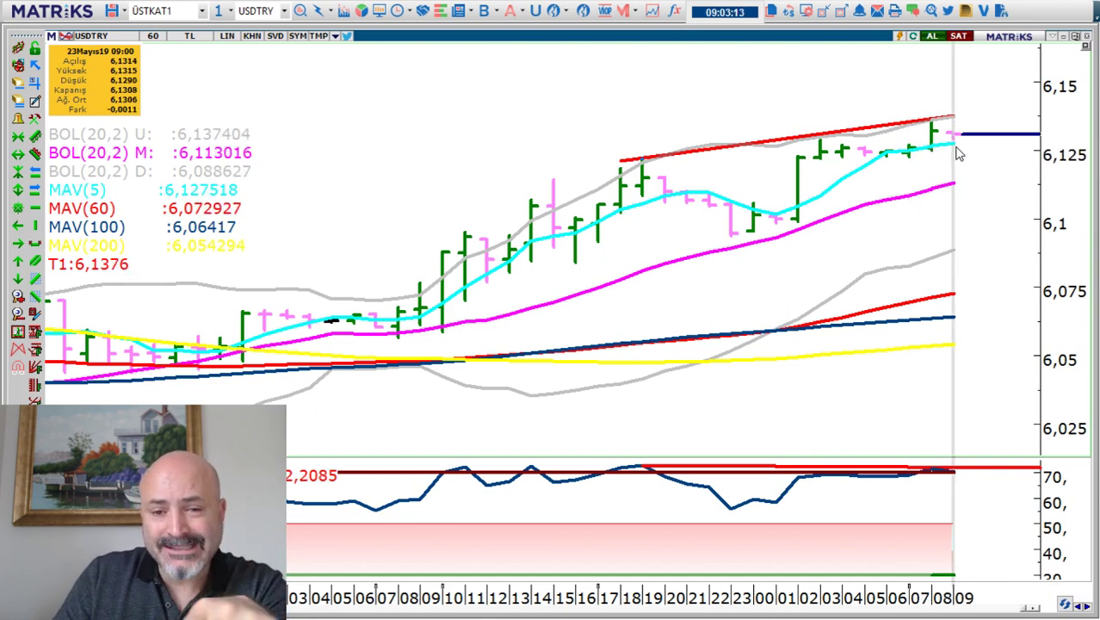
pyautogui.moveTo(957, 153)
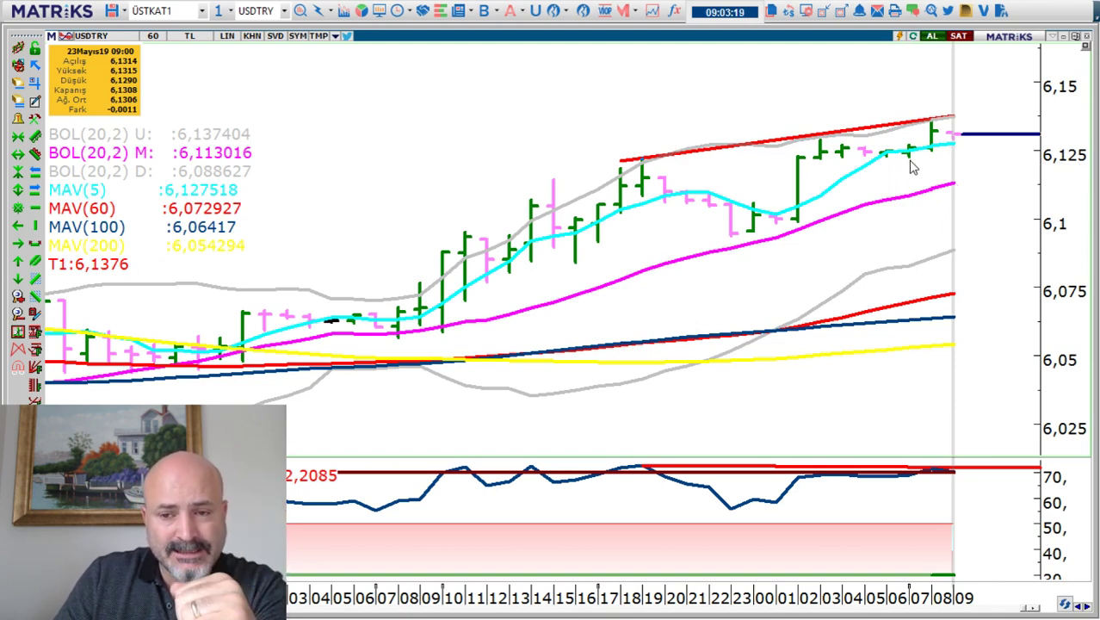
# Check the GÜNLÜK resistance in I4 of the DOLAR workbook against USDTRY's 23 May 09:00 bar in Matriks.
pyautogui.hotkey('alt', 'Tab')
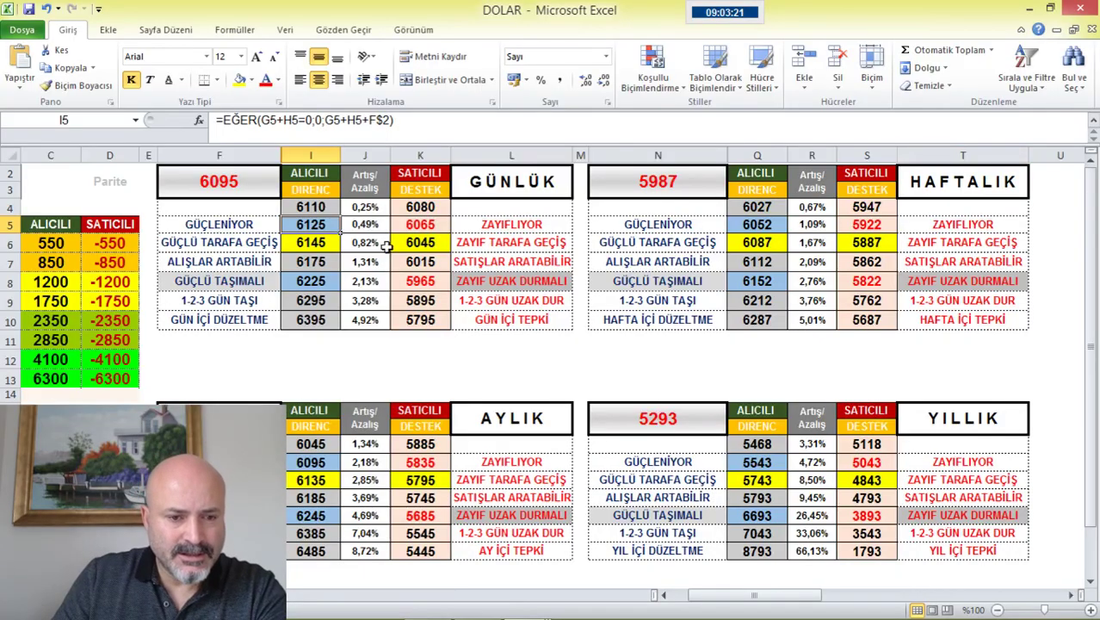
pyautogui.click(325, 208)
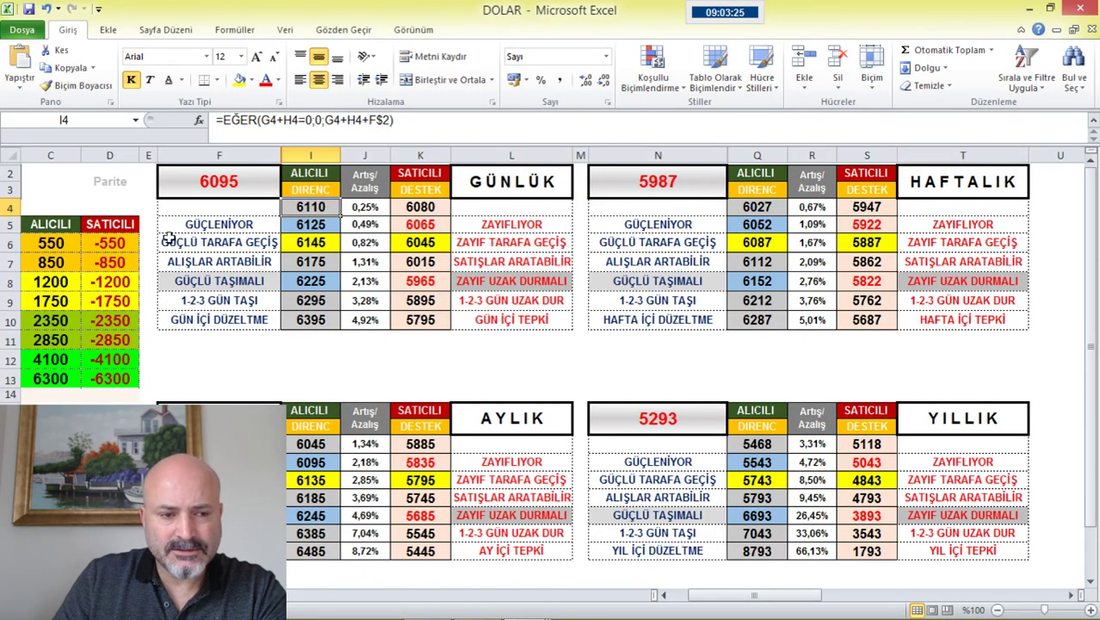
pyautogui.click(427, 602)
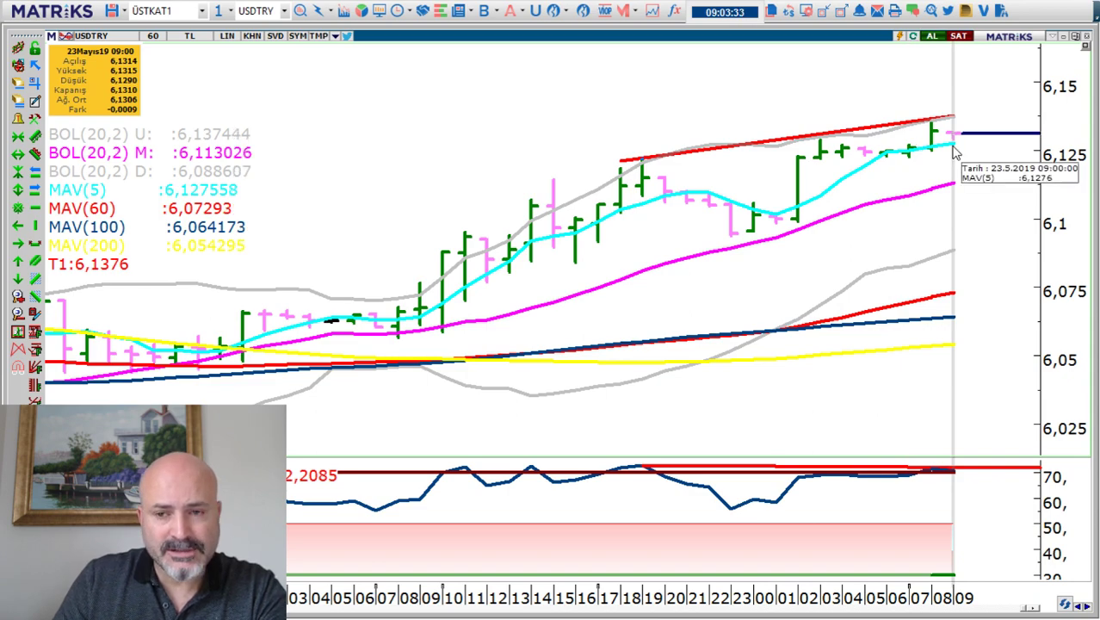
# Check the GÜNLÜK resistances in I6 and I7 of the DOLAR workbook, then return to USDTRY's 60-minute chart in Matriks.
pyautogui.hotkey('alt', 'Tab')
pyautogui.click(328, 245)
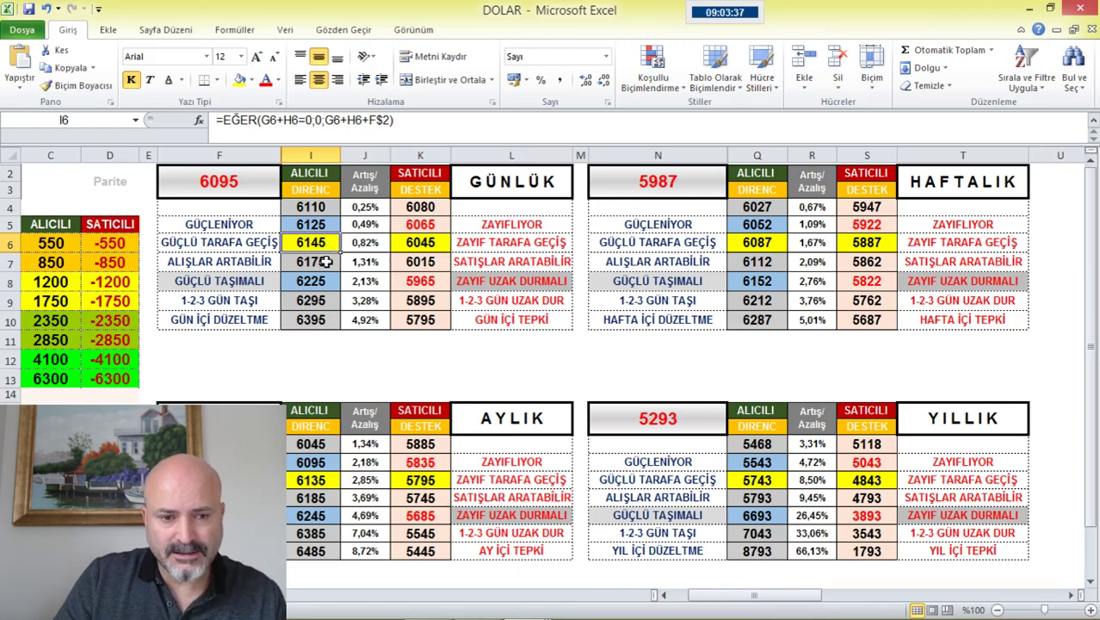
pyautogui.click(327, 262)
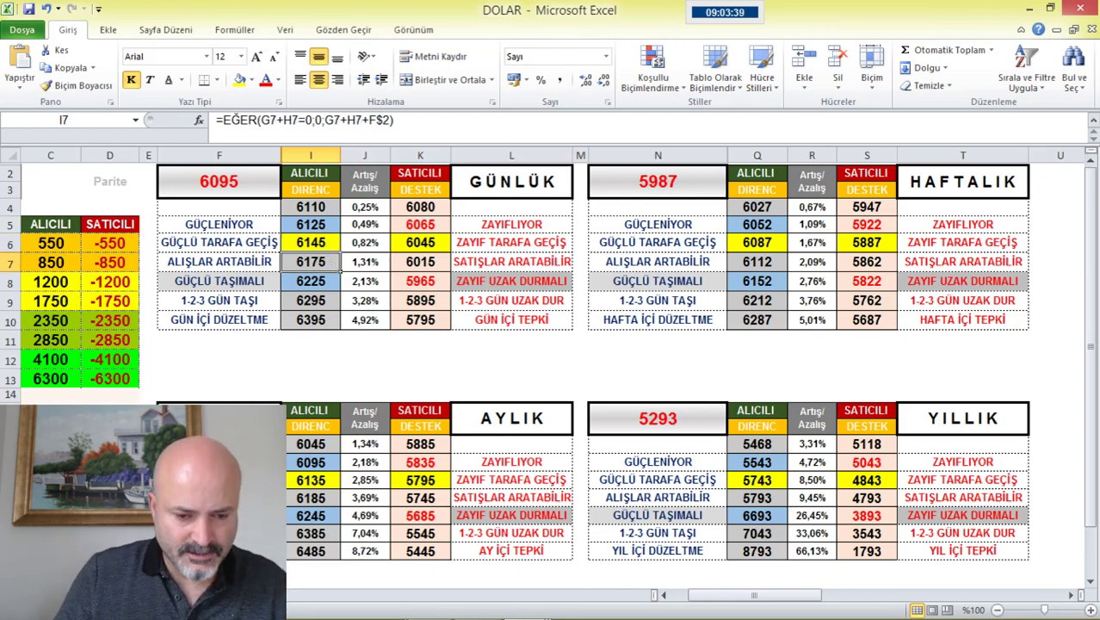
pyautogui.click(427, 604)
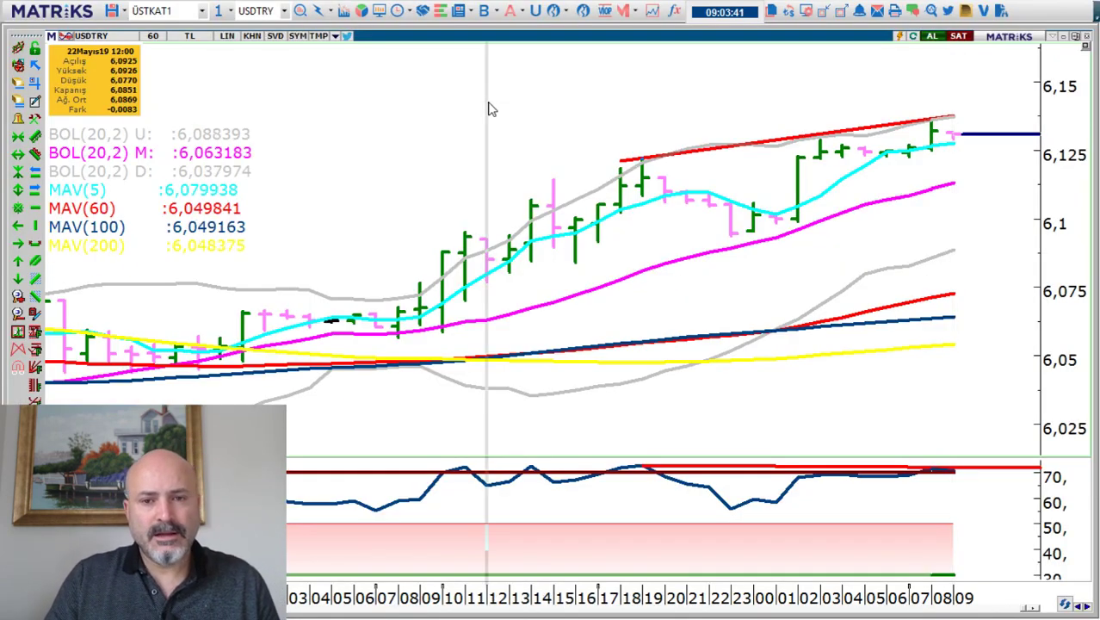
pyautogui.scroll(-2, 488, 109)
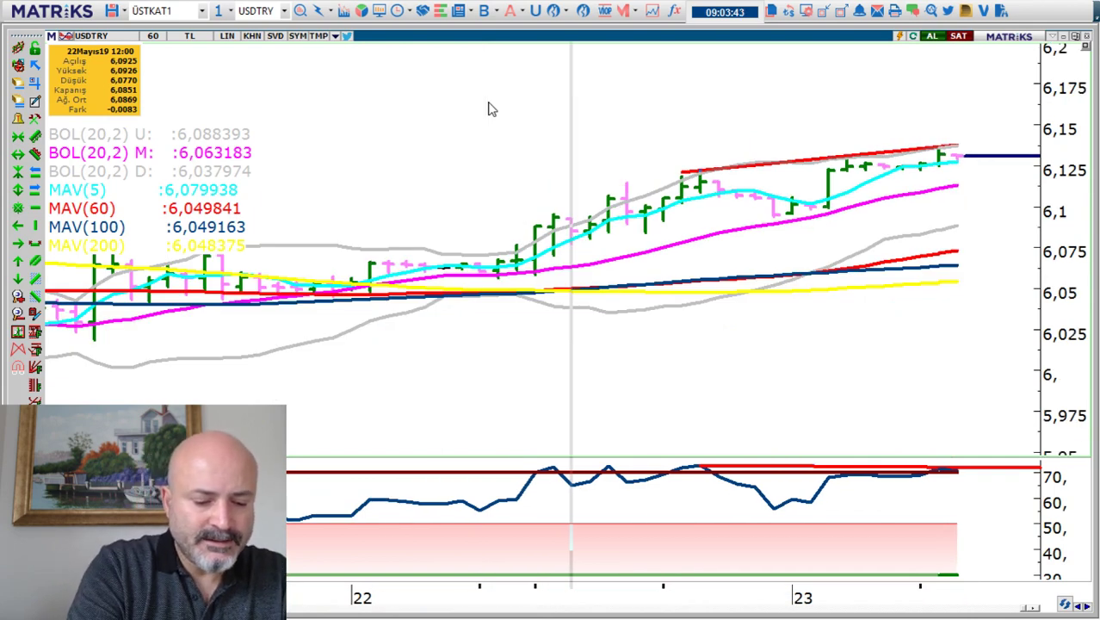
# Load the XAUUSD chart, set its period to Günlük and inspect the 21 May bar.
pyautogui.write('YATA')
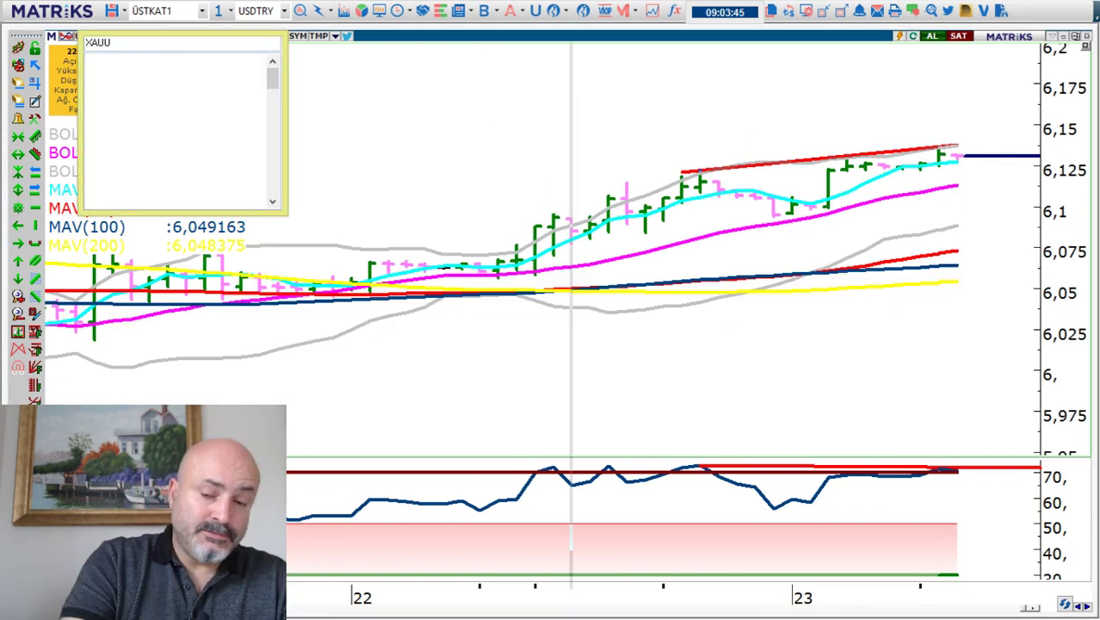
pyautogui.press('Escape')
pyautogui.click(152, 35)
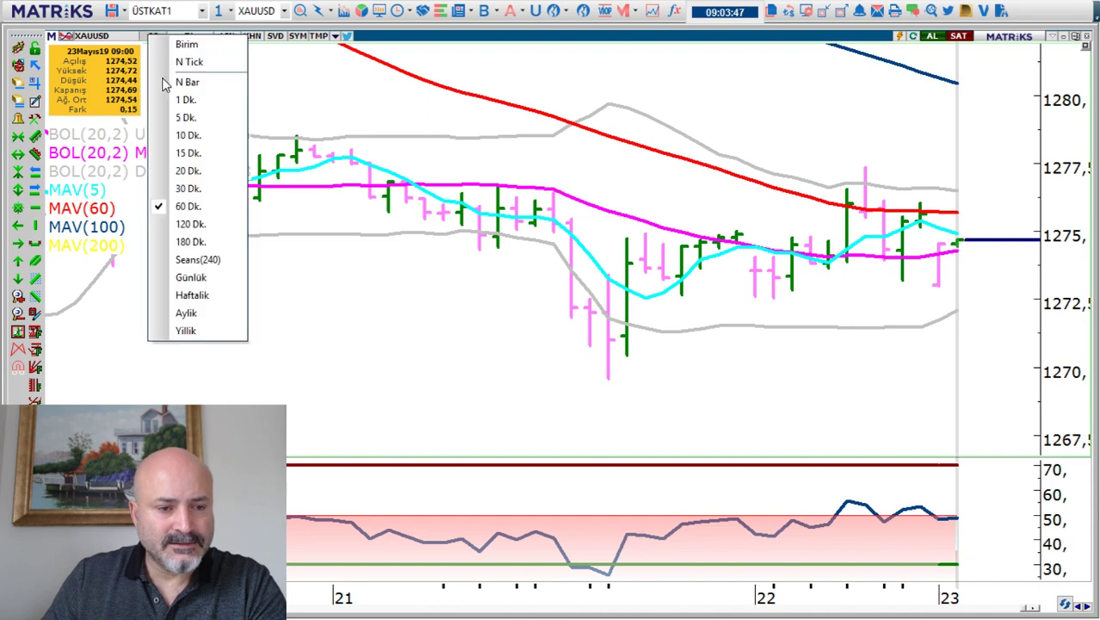
pyautogui.click(189, 277)
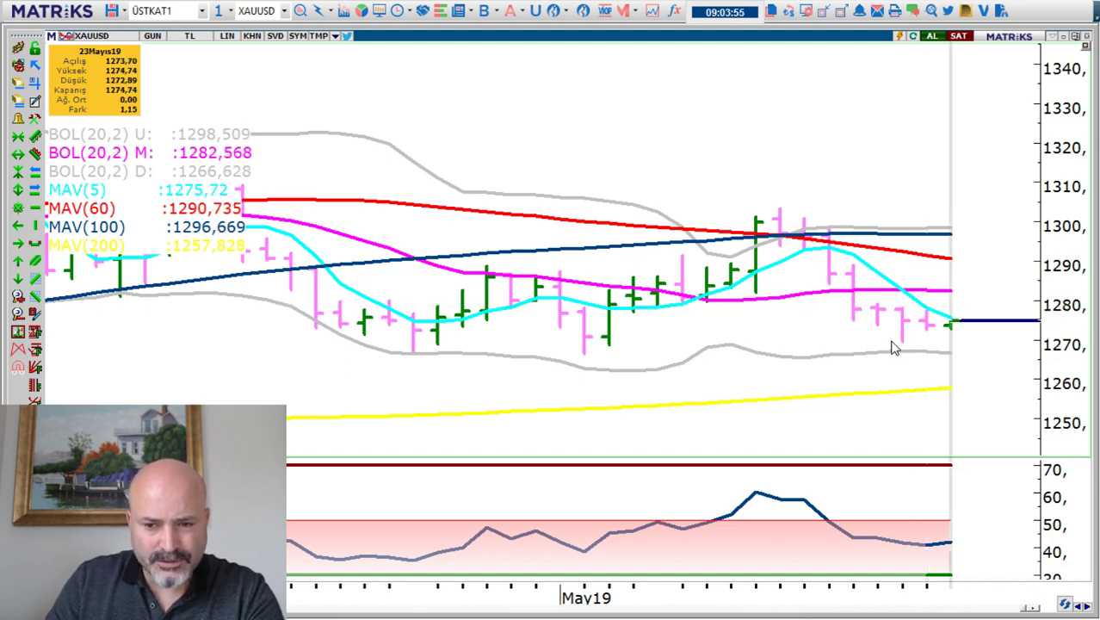
pyautogui.moveTo(898, 343)
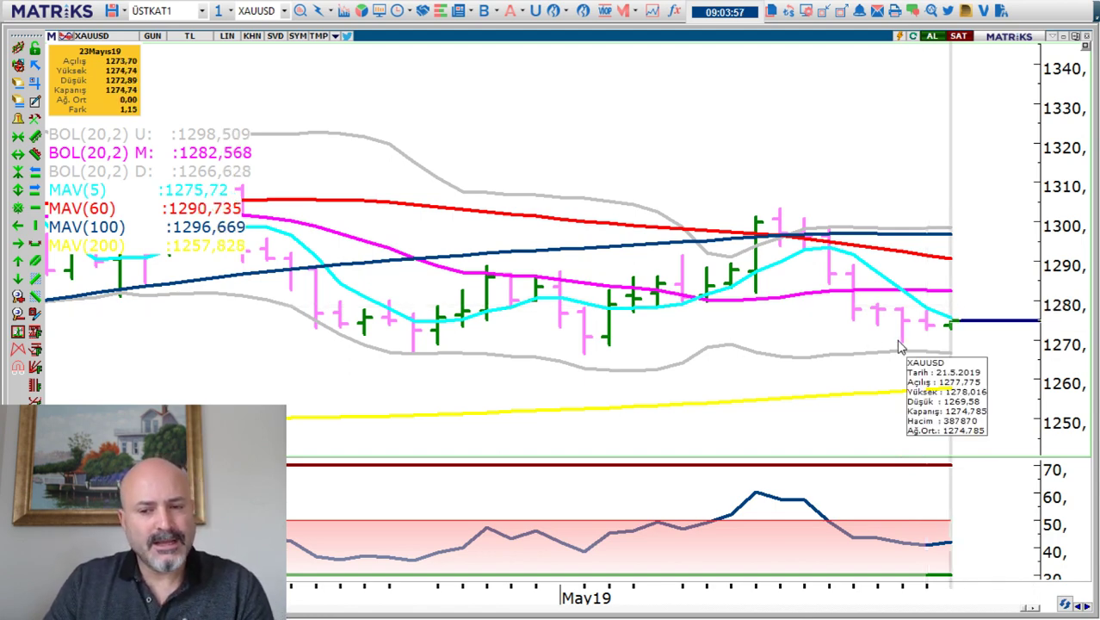
pyautogui.scroll(-1, 898, 343)
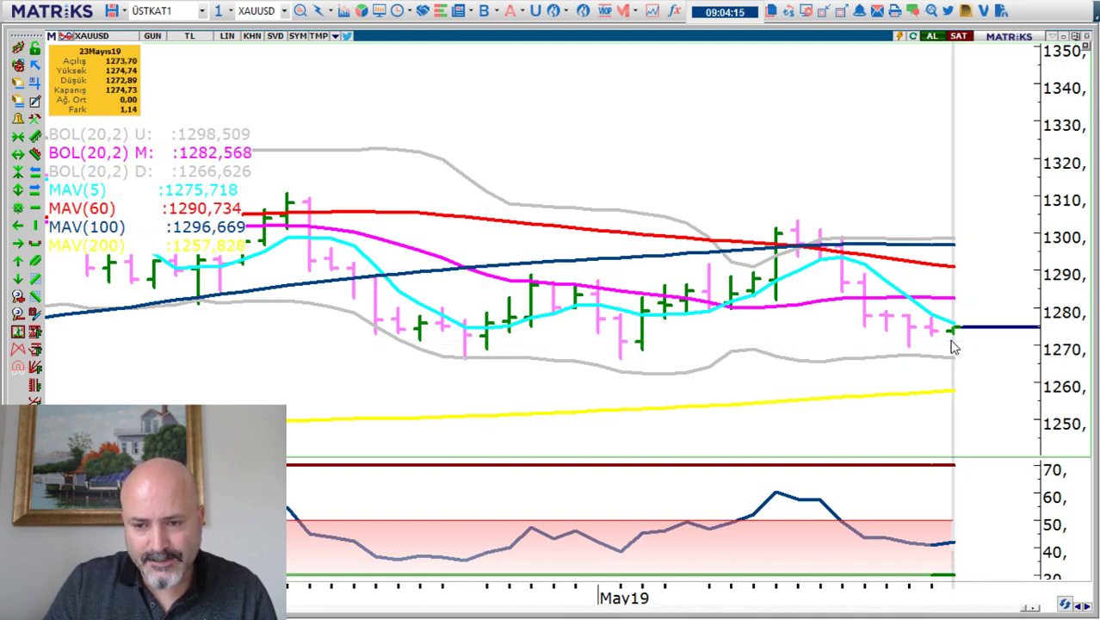
# Switch XAUUSD to the Haftalık period and examine its latest weekly bars against the moving averages.
pyautogui.click(152, 35)
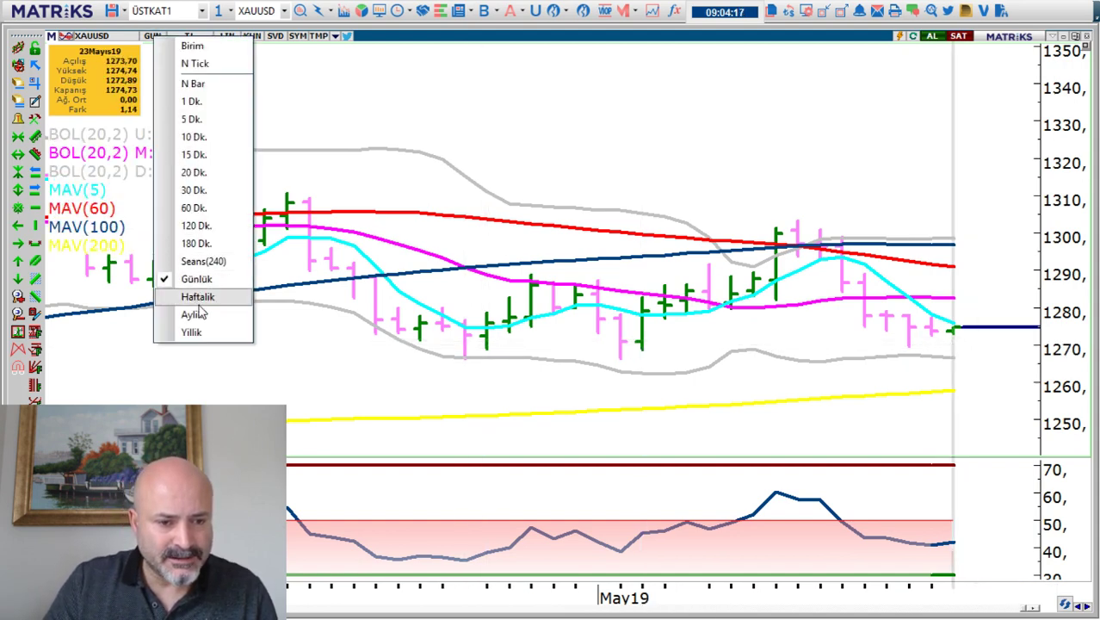
pyautogui.click(198, 296)
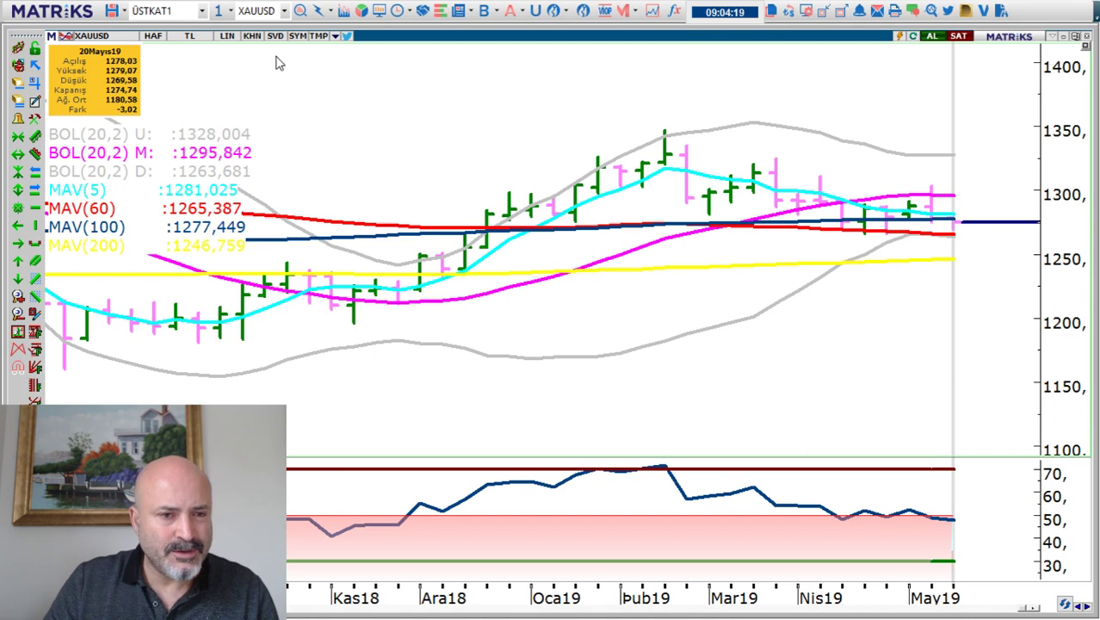
pyautogui.click(153, 37)
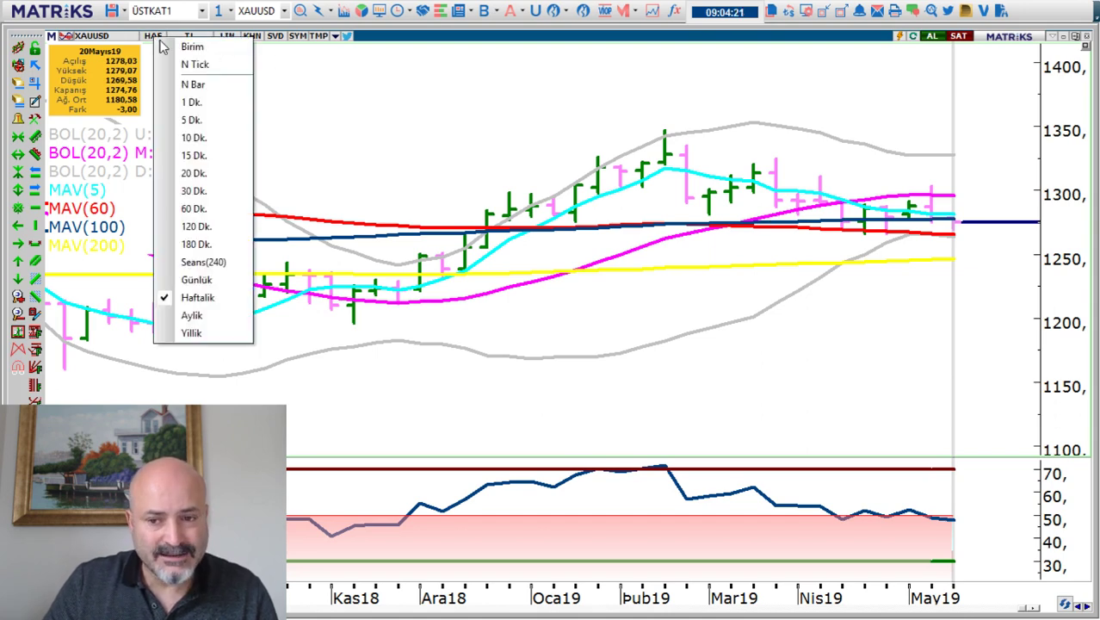
pyautogui.click(923, 128)
pyautogui.scroll(2, 924, 159)
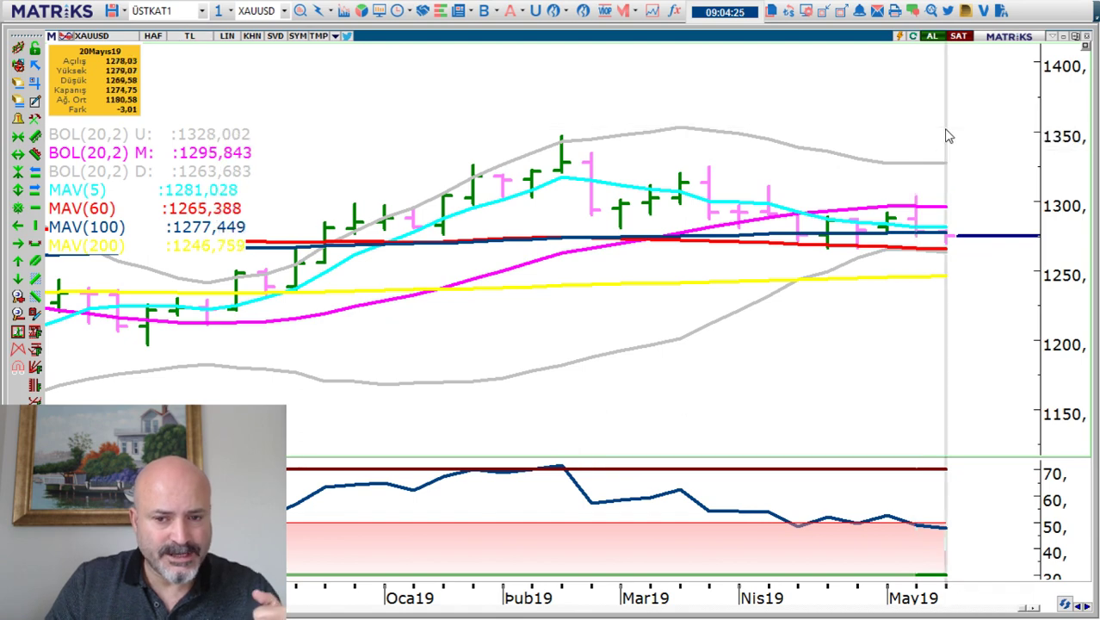
# Compare XAUUSD's latest bars on the Günlük and Seans(240) periods, finishing on the Günlük chart.
pyautogui.click(153, 37)
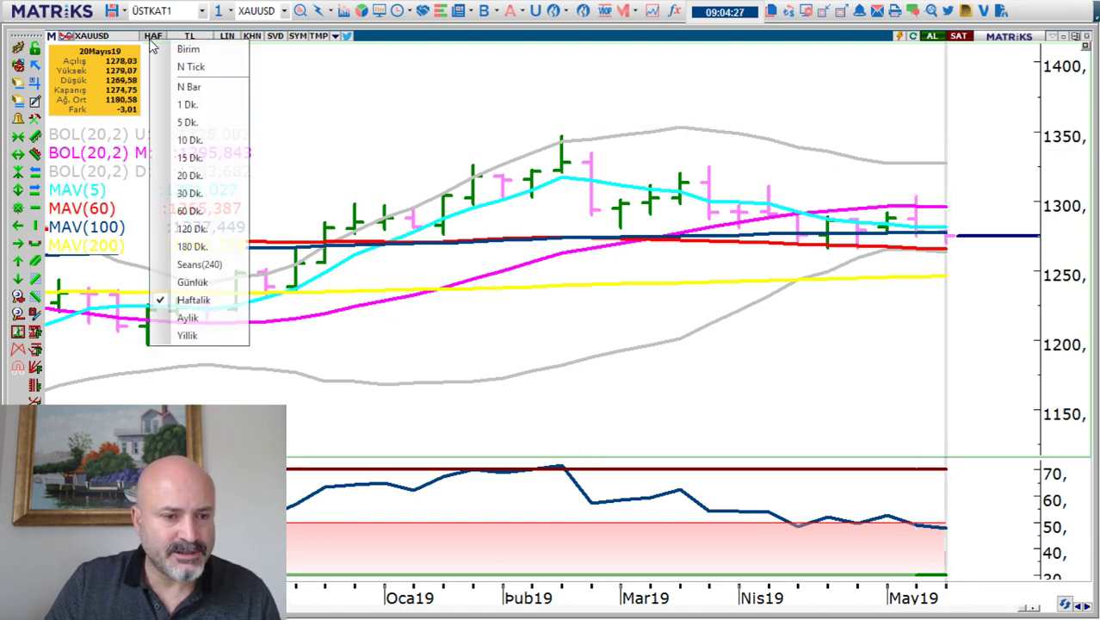
pyautogui.click(201, 282)
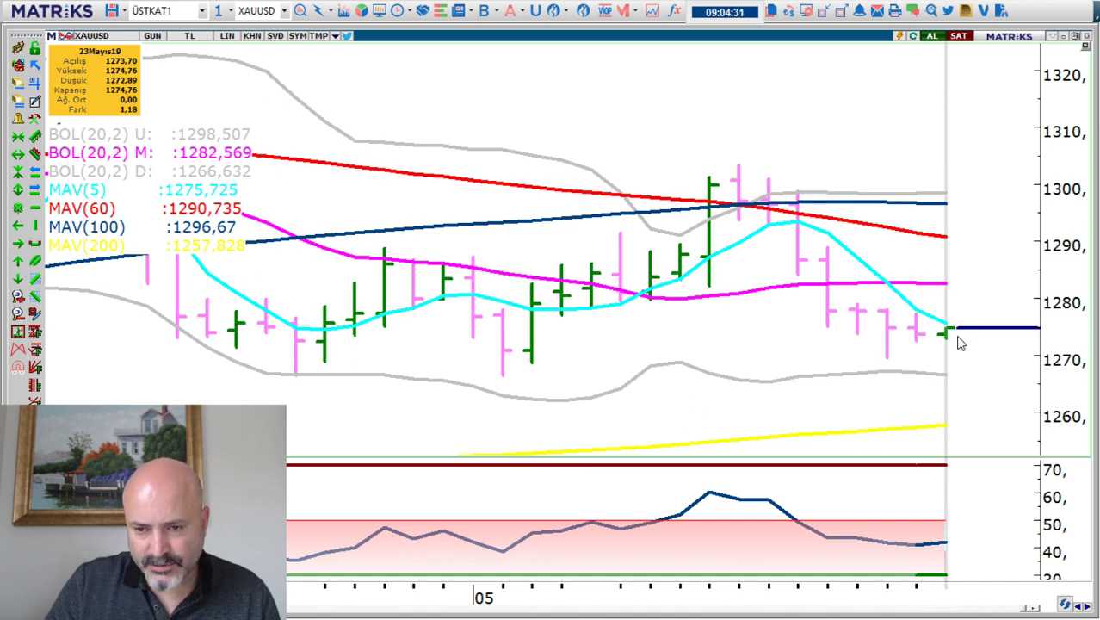
pyautogui.click(152, 36)
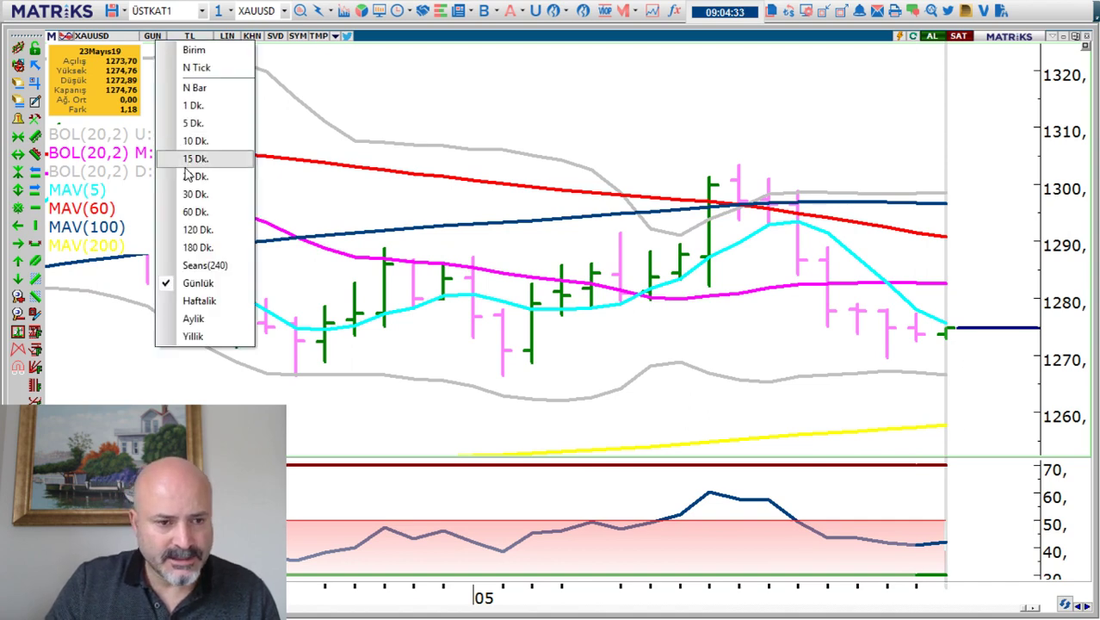
pyautogui.click(198, 266)
pyautogui.scroll(3, 770, 207)
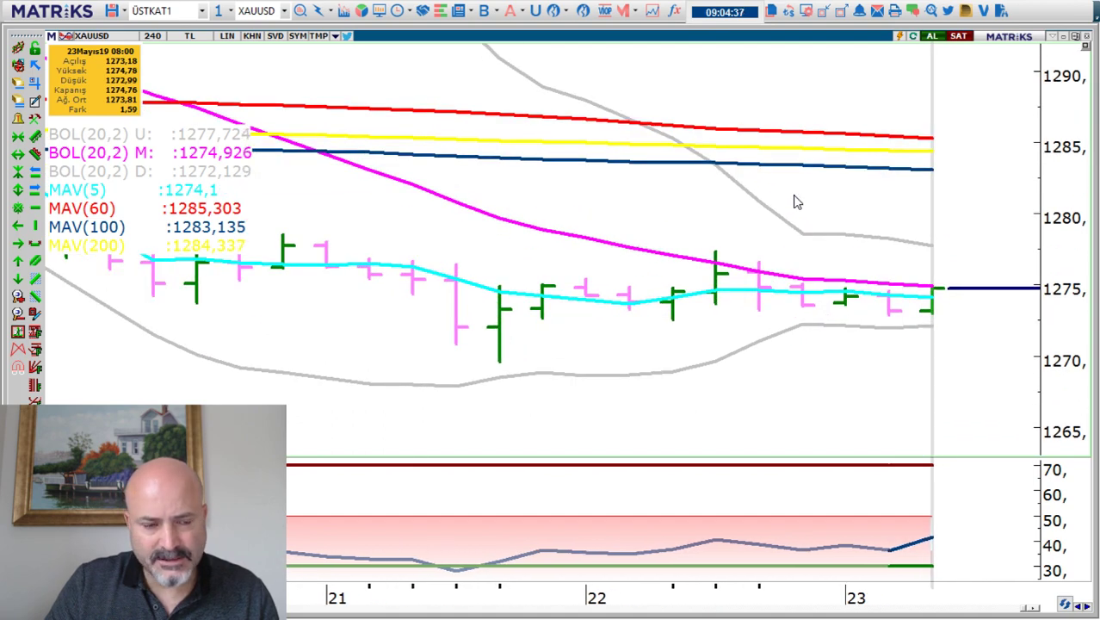
pyautogui.scroll(-2, 779, 199)
pyautogui.scroll(-2, 386, 135)
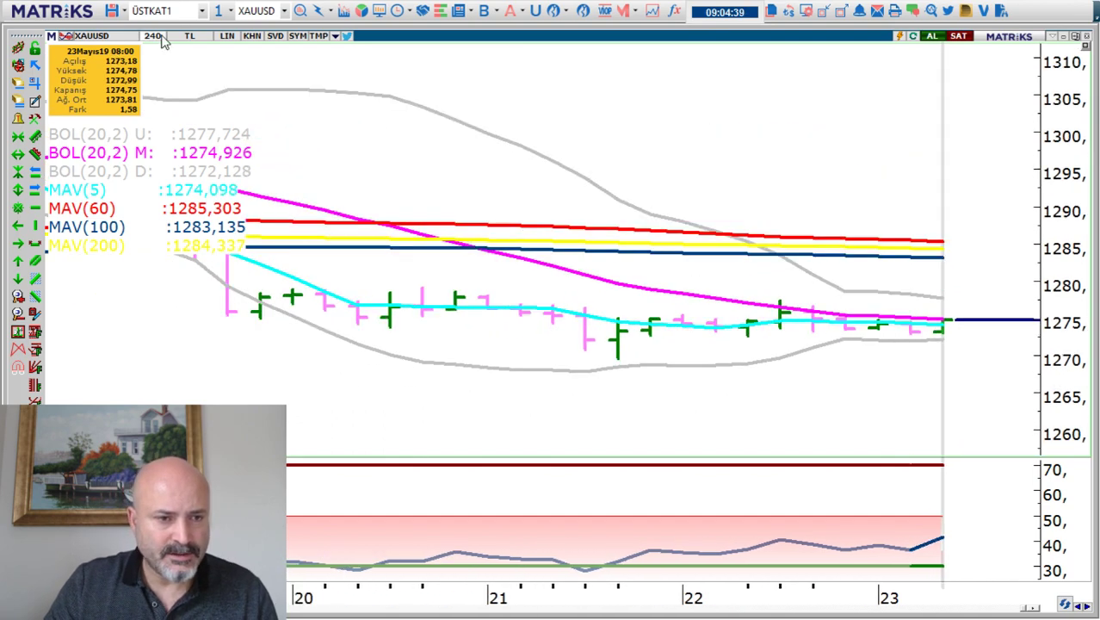
pyautogui.click(152, 36)
pyautogui.click(207, 278)
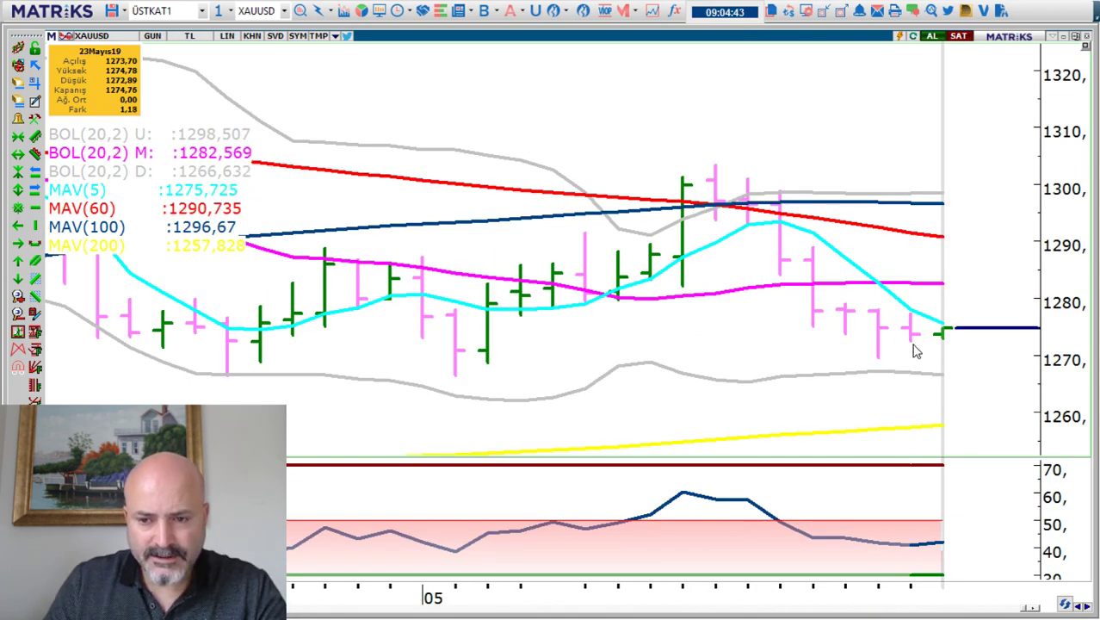
# Switch to the EXCEL TÜM folder and open the ONS ALTIN workbook.
pyautogui.hotkey('alt', 'Tab')
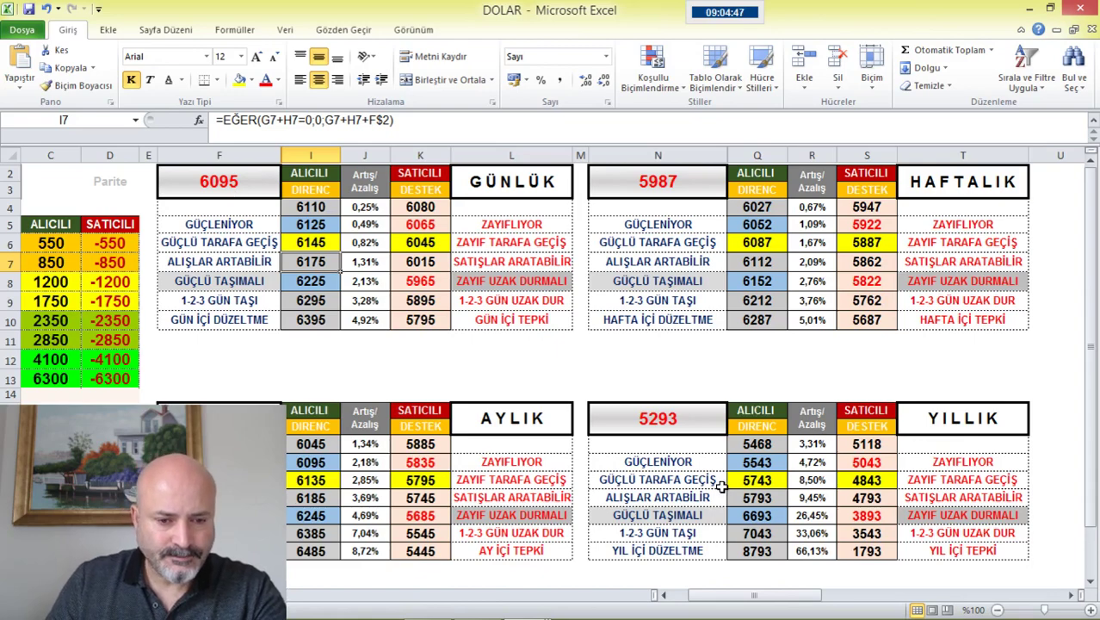
pyautogui.hotkey('alt', 'Tab')
pyautogui.hotkey('alt', 'Tab')
pyautogui.hotkey('alt', 'Tab')
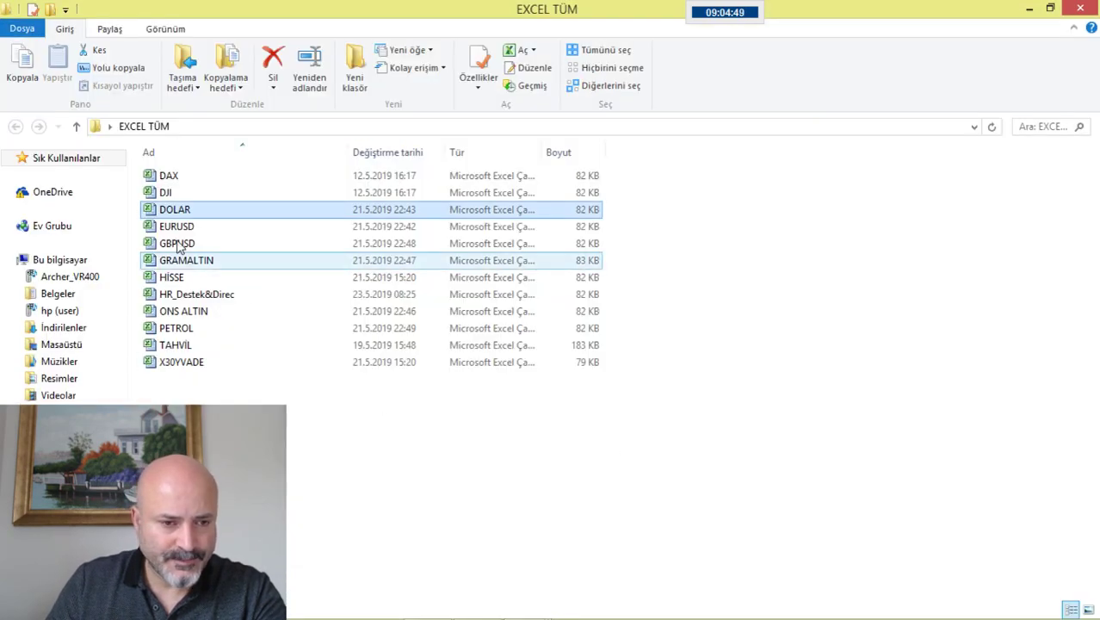
pyautogui.click(193, 315)
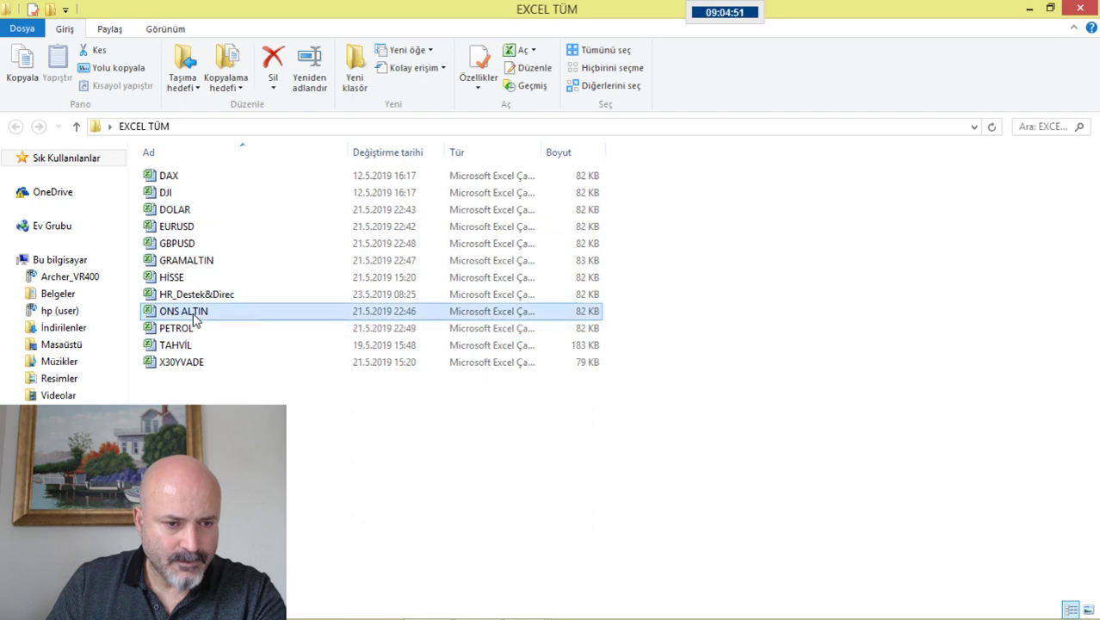
pyautogui.doubleClick(194, 316)
# Set the GÜNLÜK base value in F2 to 1274 and check the resistance level in I5.
pyautogui.click(346, 191)
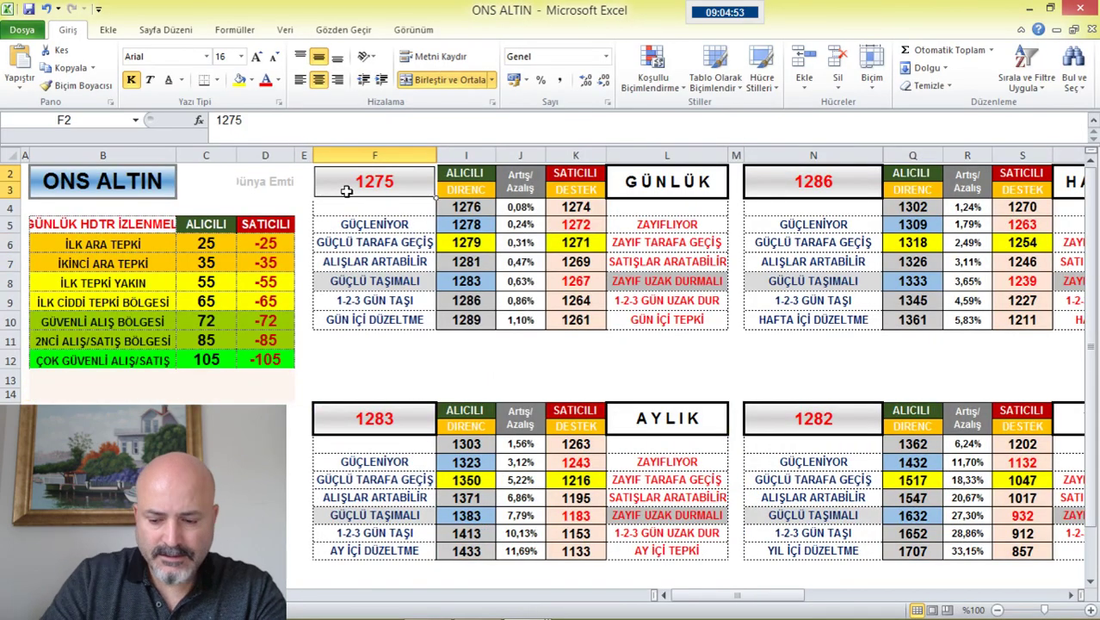
pyautogui.write('1274')
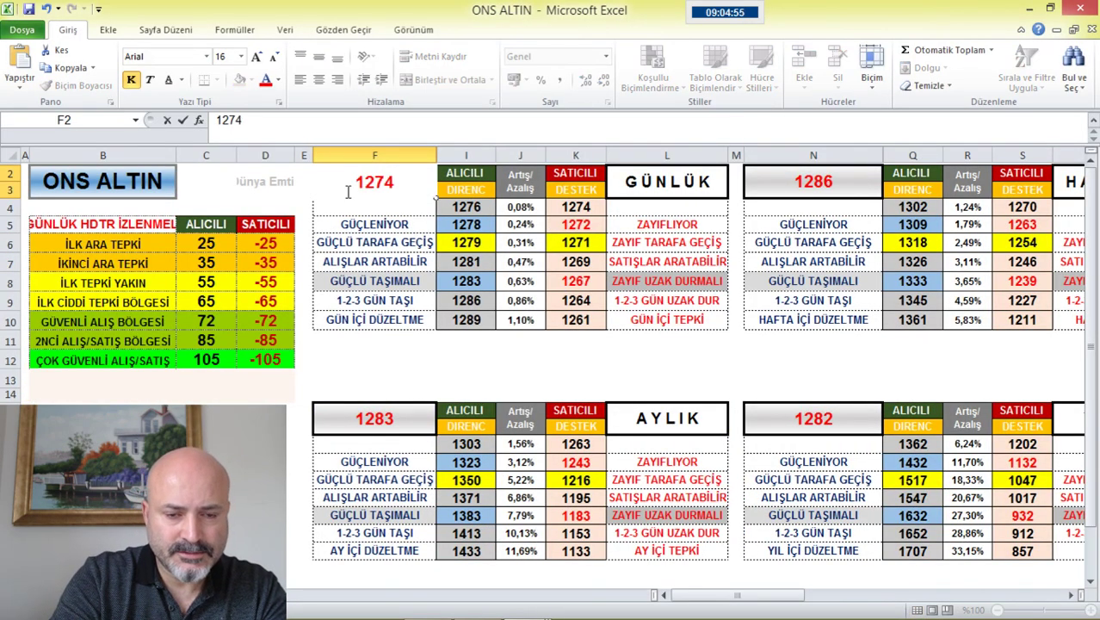
pyautogui.press('Return')
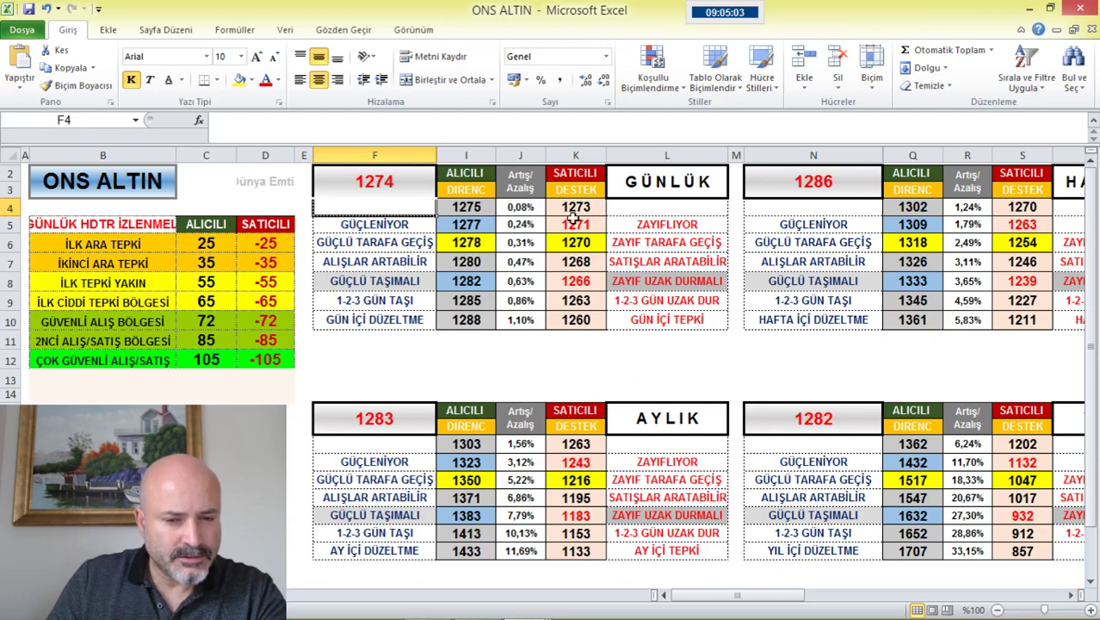
pyautogui.click(480, 224)
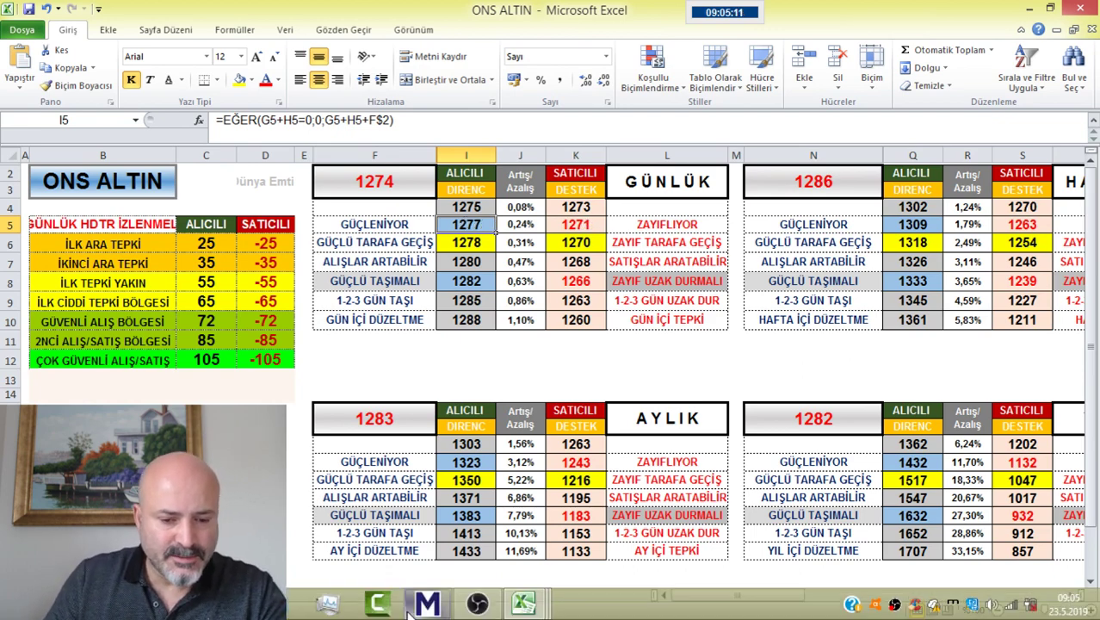
# Switch to Matriks and load the GLDGR chart.
pyautogui.click(435, 605)
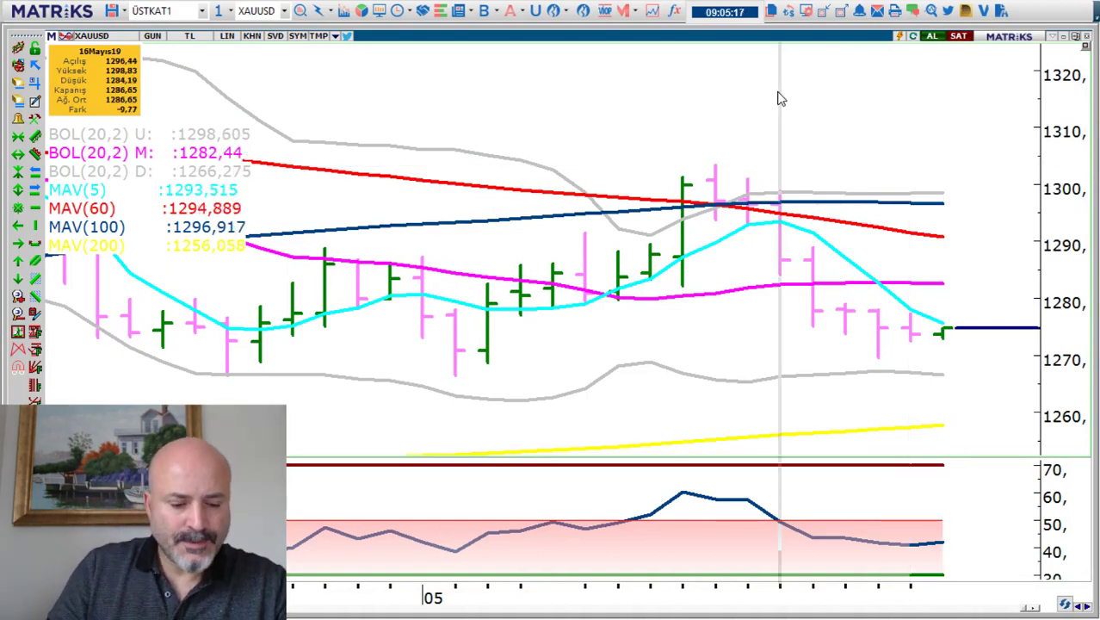
pyautogui.write('GL')
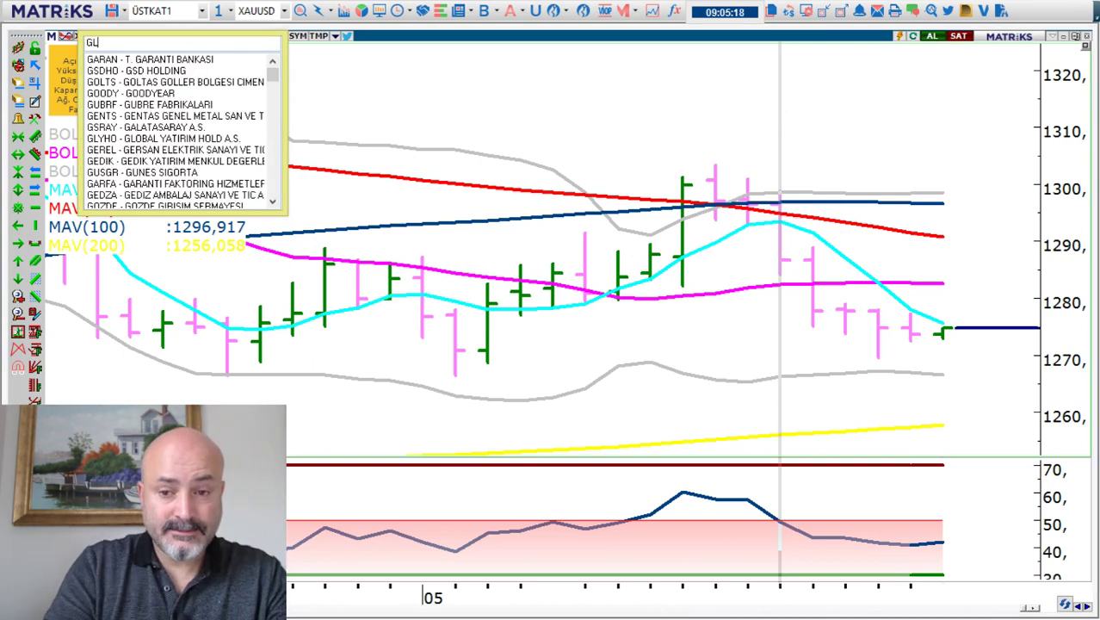
pyautogui.write('DGR')
pyautogui.press('Return')
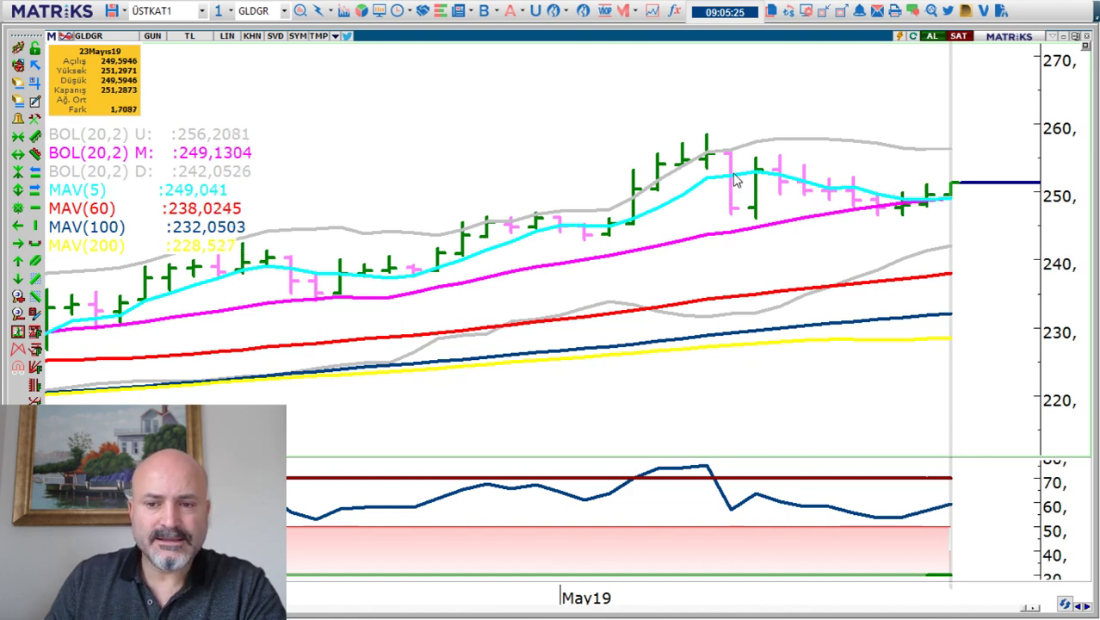
# Inspect GLDGR's 15, 14 and 23 May bars on the daily chart.
pyautogui.click(805, 135)
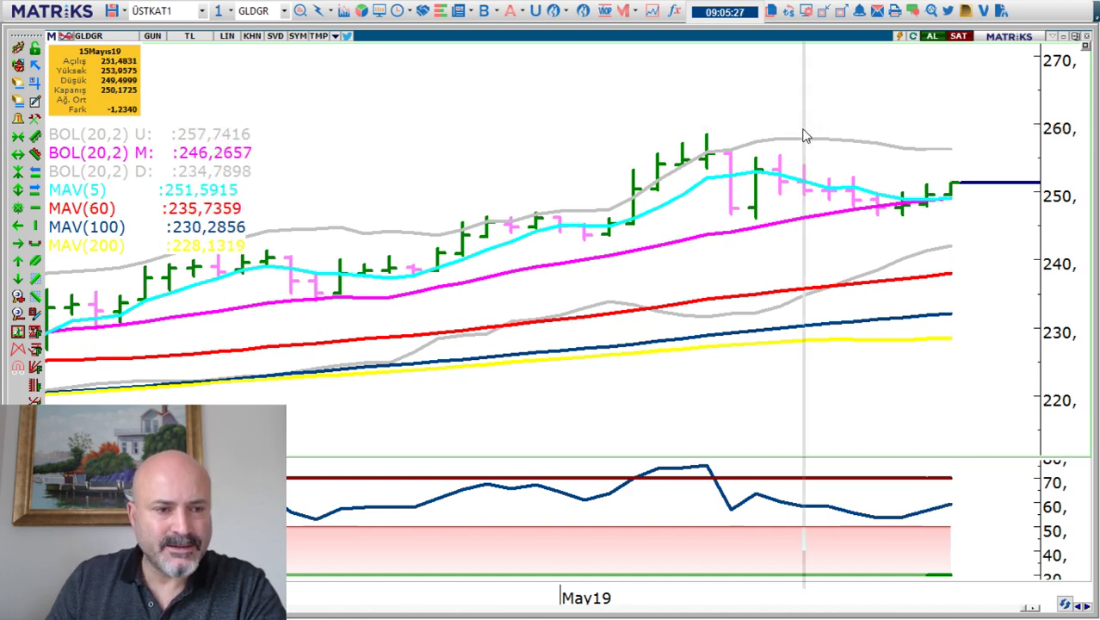
pyautogui.click(778, 114)
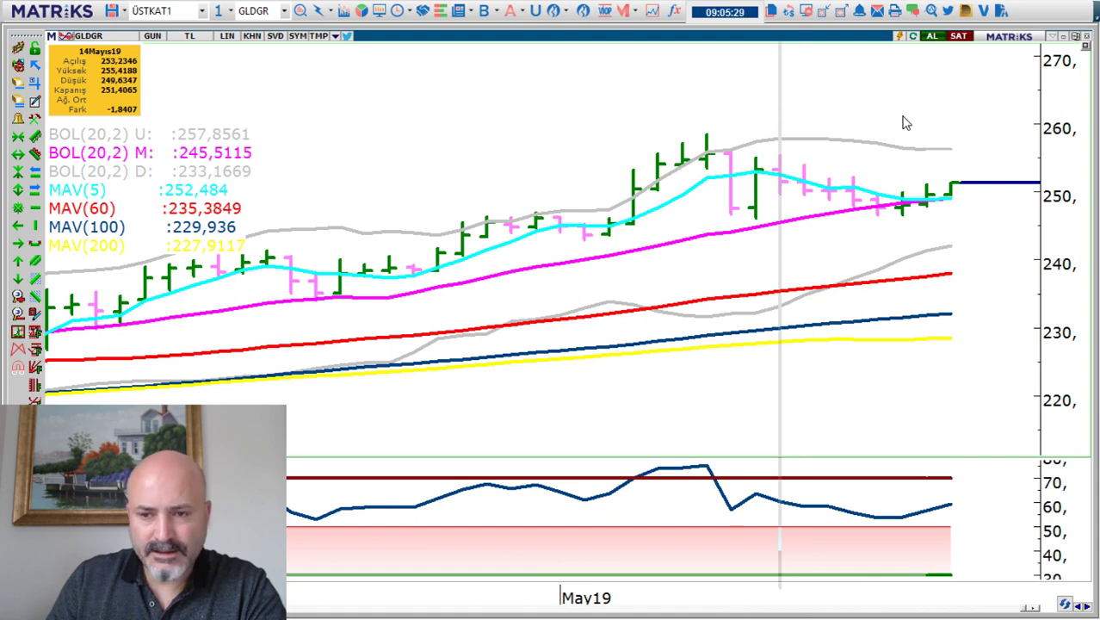
pyautogui.click(940, 114)
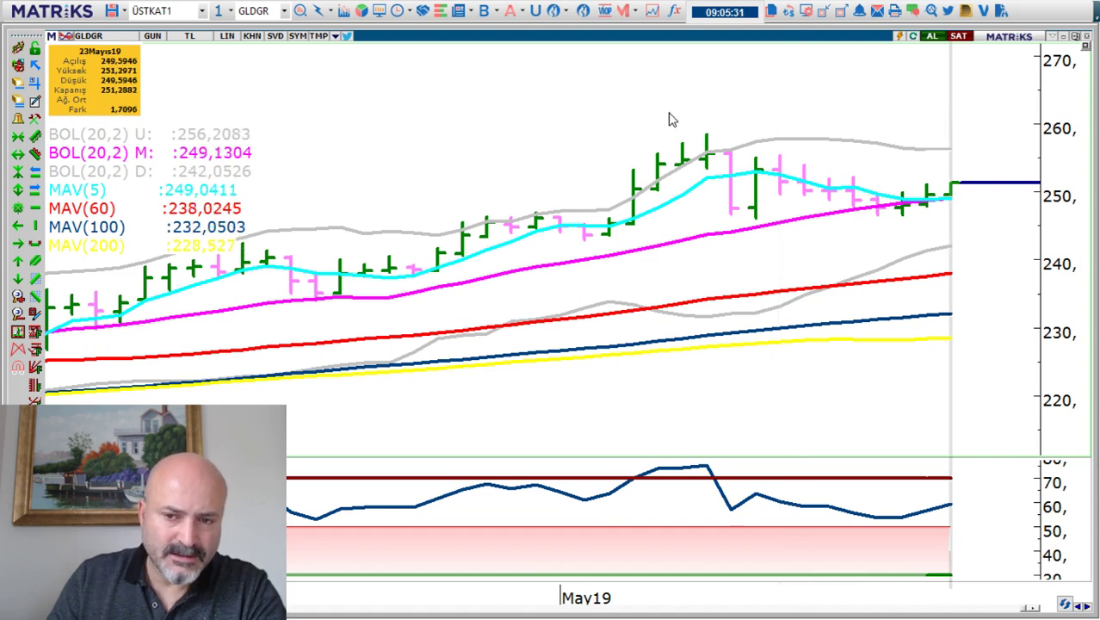
# Inspect GLDGR's 17 May and 6 May bars and the longer price history on the daily chart.
pyautogui.click(859, 125)
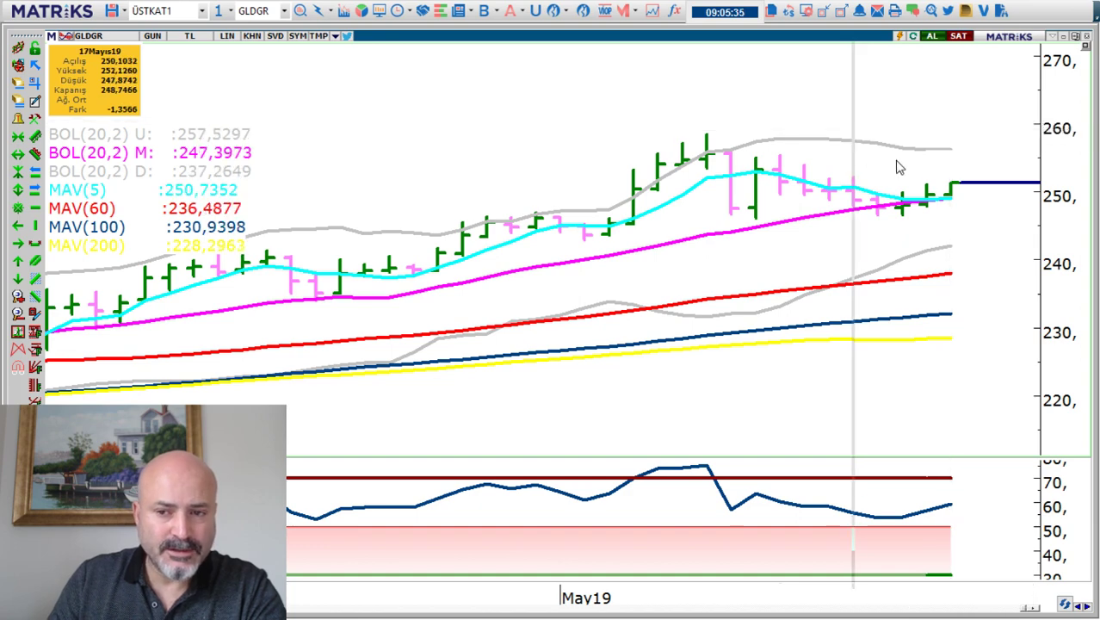
pyautogui.click(636, 147)
pyautogui.scroll(-2, 635, 147)
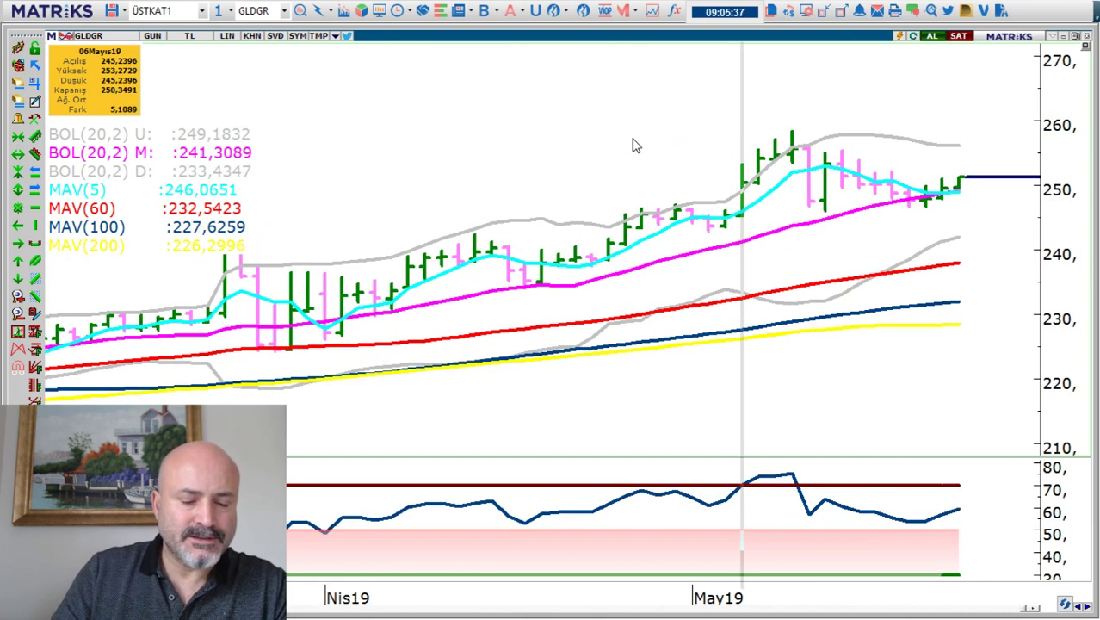
# Load the BRENT daily chart in place of GLDGR.
pyautogui.write('BRE')
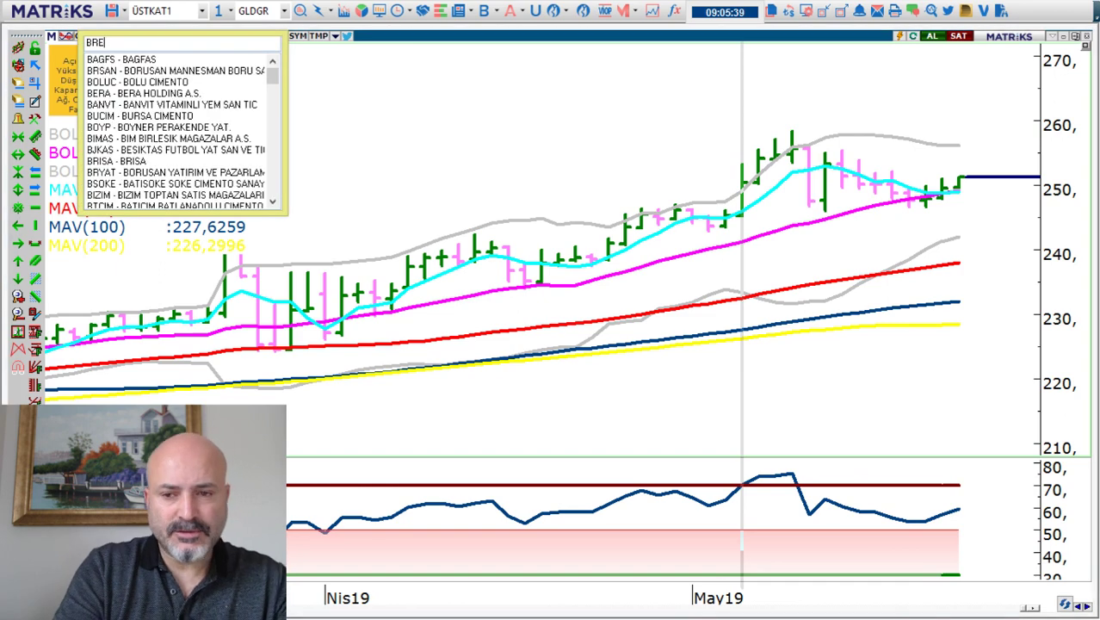
pyautogui.press('Escape')
pyautogui.press('Return')
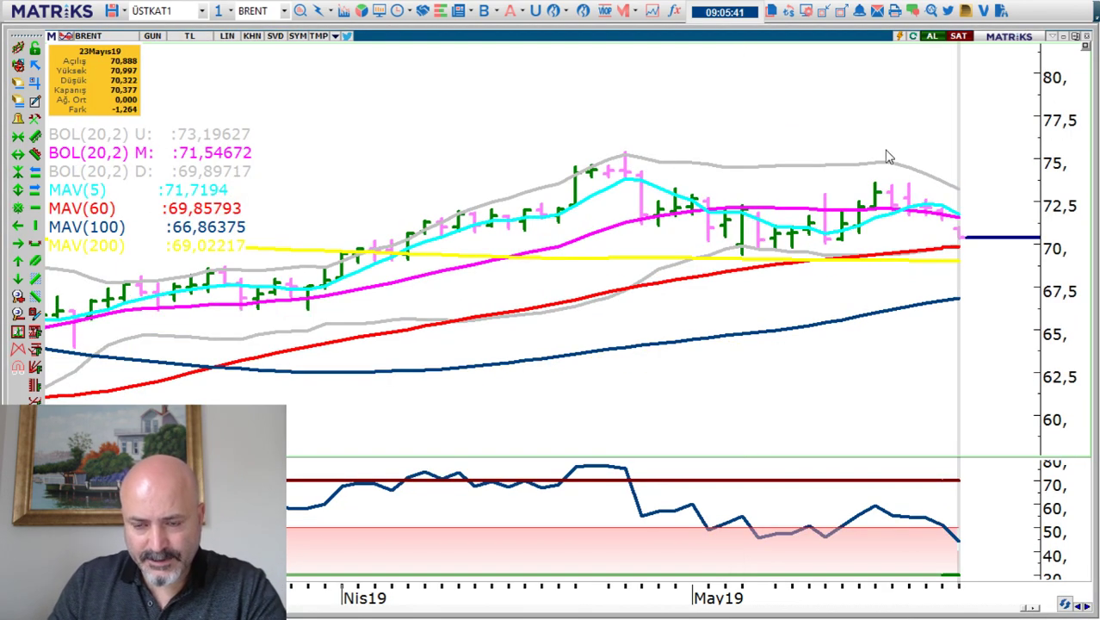
pyautogui.scroll(2, 892, 152)
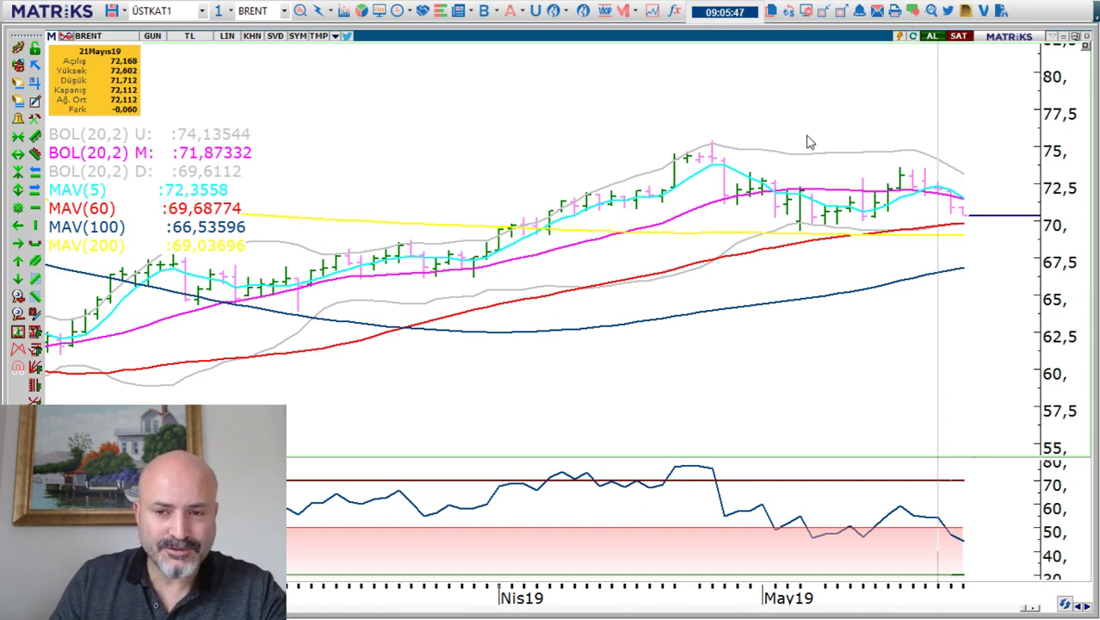
# Open the Varant Risk Haritası and filter it to BRENT underlying, Satım Hakkı type and Haziran 2019 maturity.
pyautogui.click(88, 18)
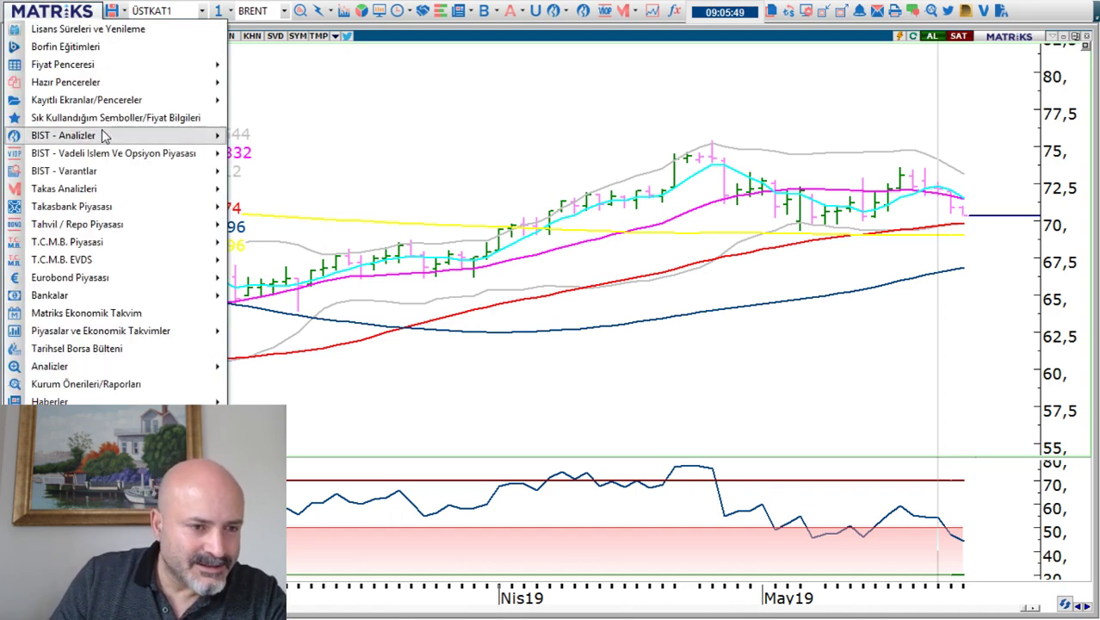
pyautogui.moveTo(95, 176)
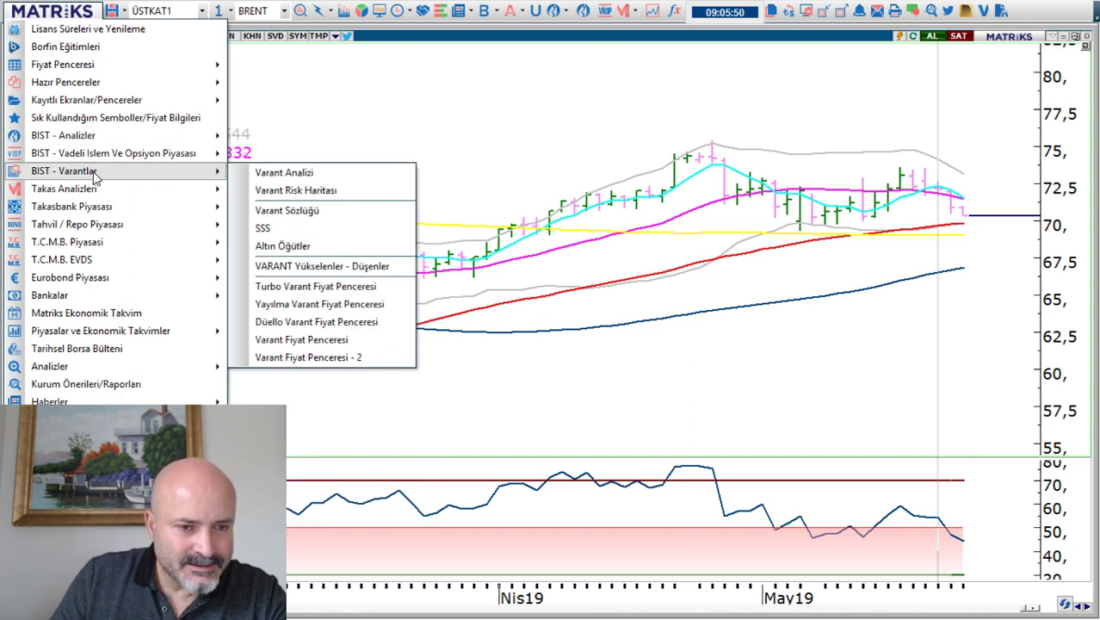
pyautogui.click(297, 191)
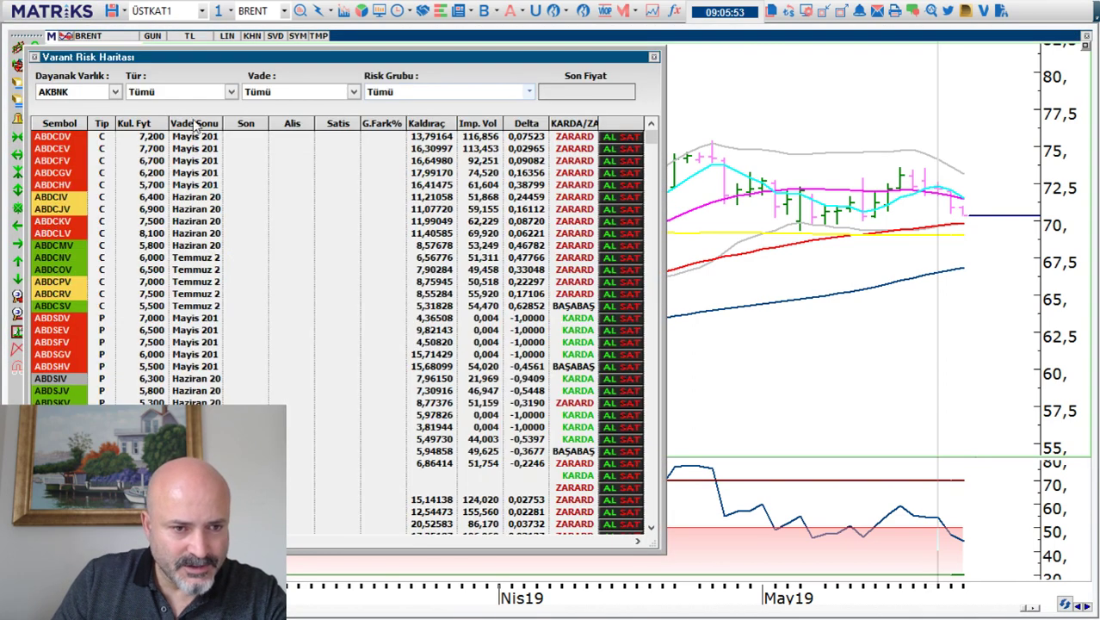
pyautogui.click(89, 91)
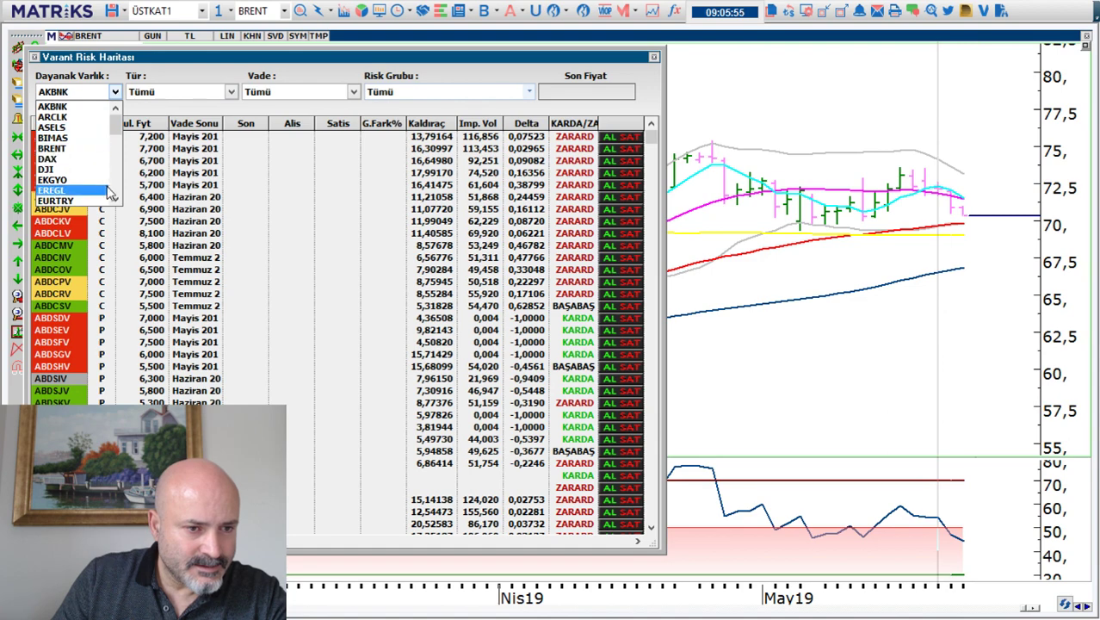
pyautogui.click(76, 148)
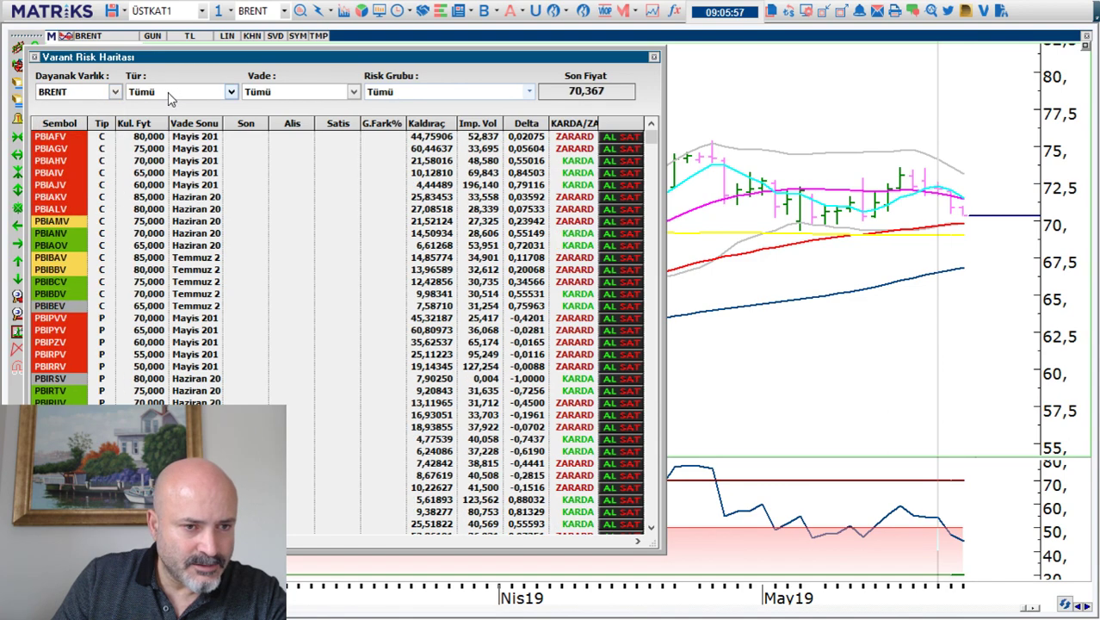
pyautogui.click(168, 92)
pyautogui.click(206, 116)
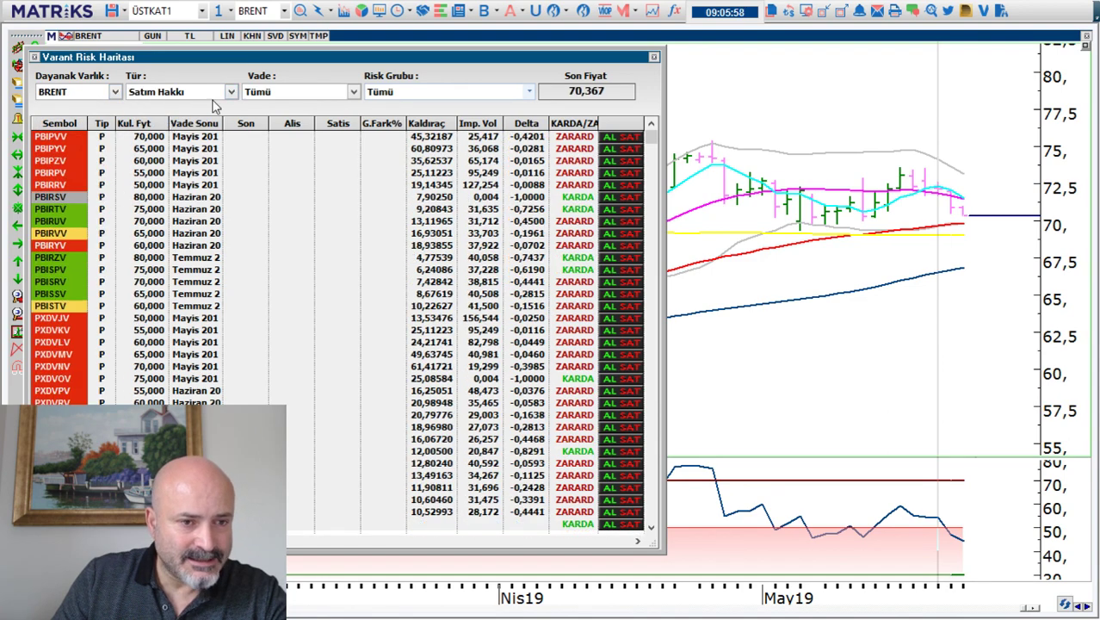
pyautogui.click(277, 93)
pyautogui.click(274, 128)
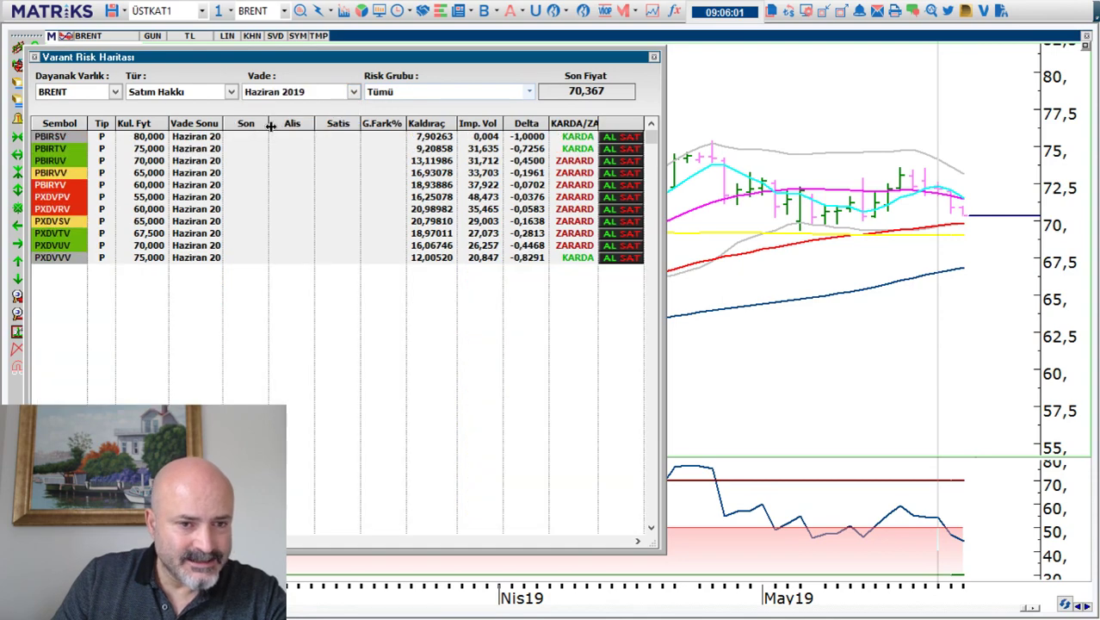
# Open the chart of the PBIRVV warrant from its order book and set the chart period to 60 minutes.
pyautogui.doubleClick(155, 175)
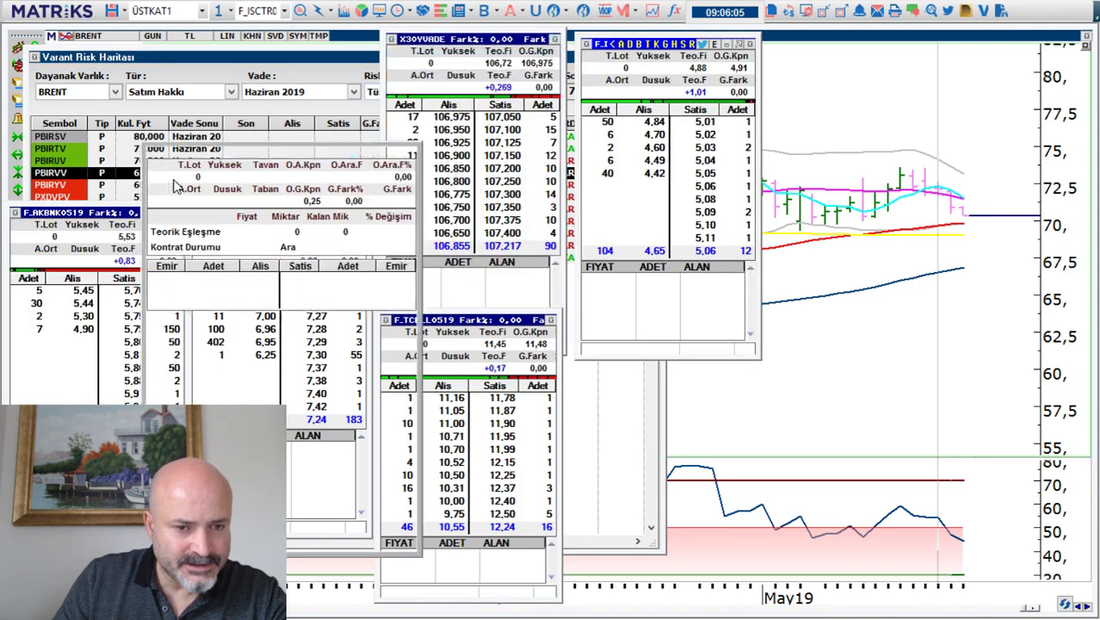
pyautogui.rightClick(234, 295)
pyautogui.click(268, 299)
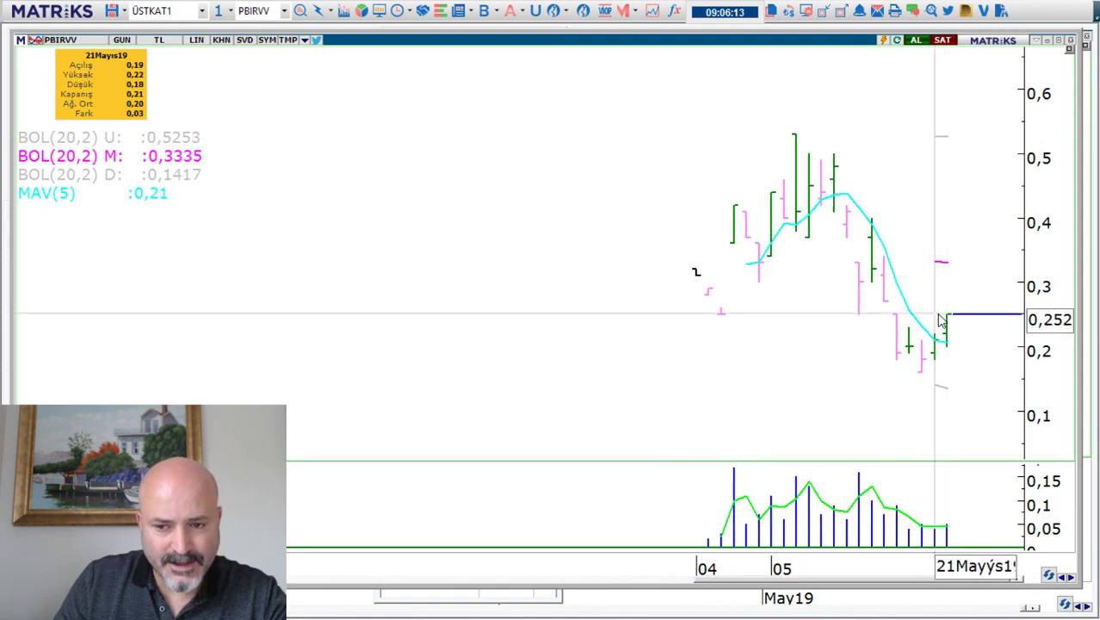
pyautogui.click(121, 40)
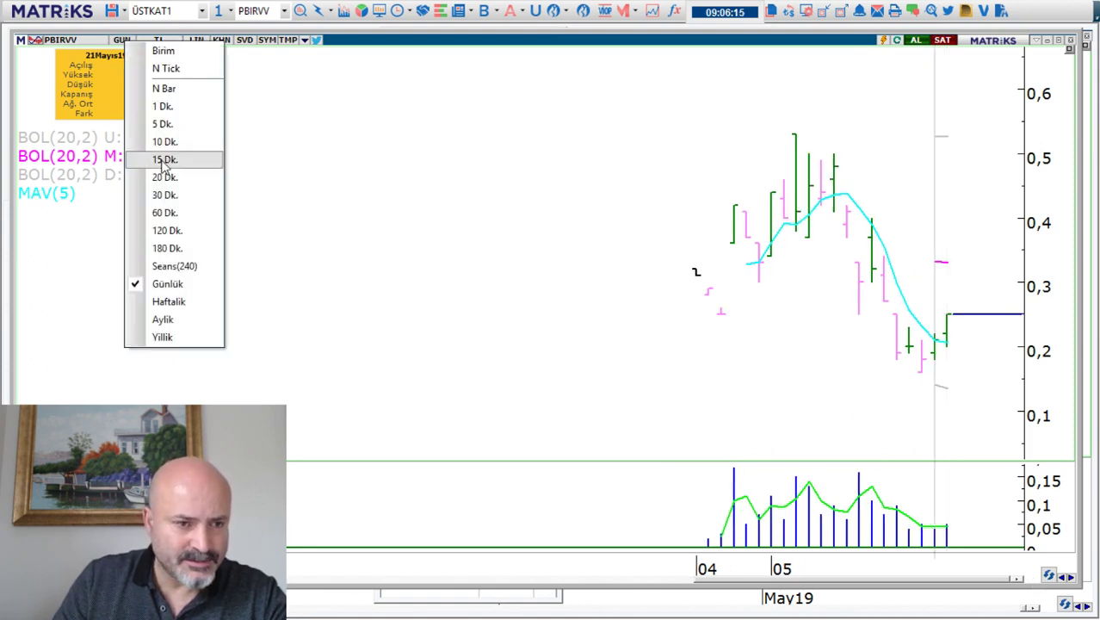
pyautogui.click(166, 213)
pyautogui.scroll(3, 659, 203)
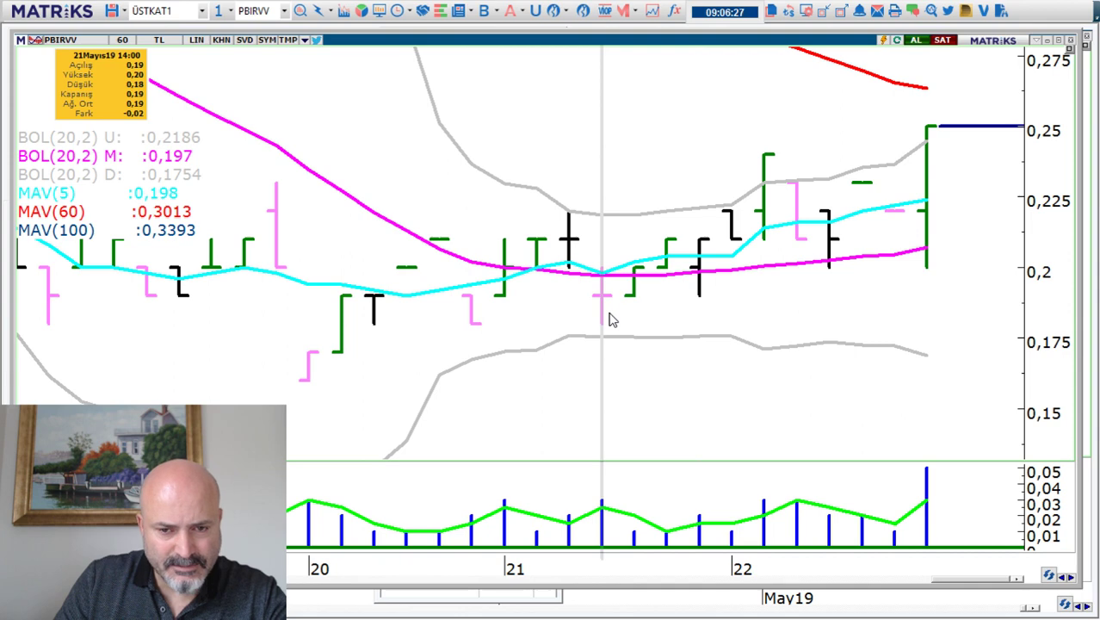
# Measure PBIRVV's percentage change from the 21 May 14:00 low to the 22 May 17:00 high.
pyautogui.click(21, 42)
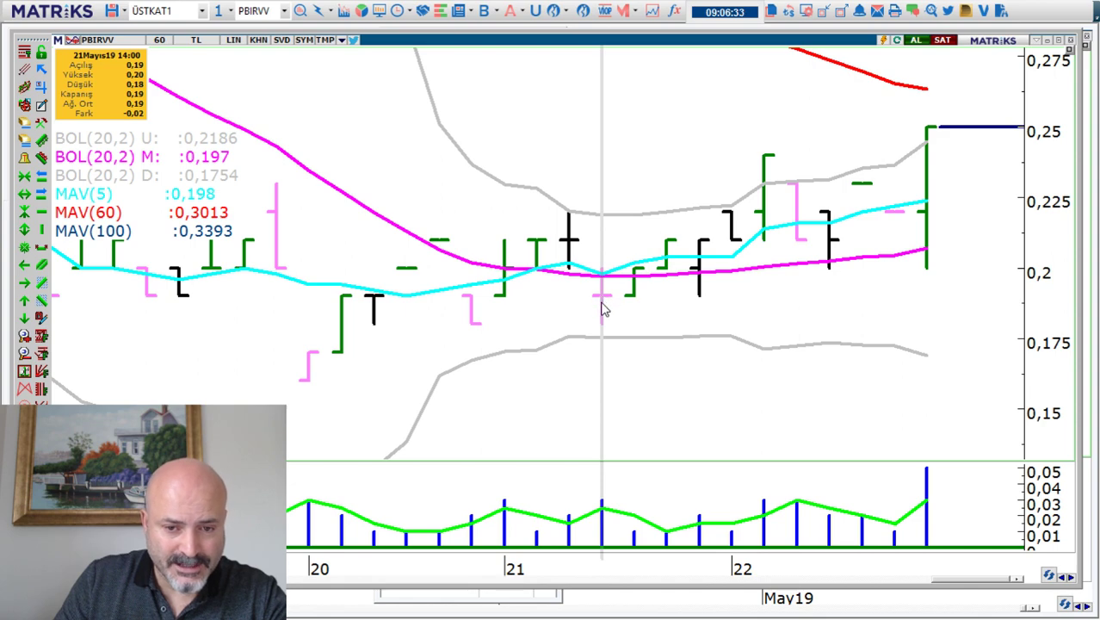
pyautogui.moveTo(602, 323); pyautogui.dragTo(929, 128)
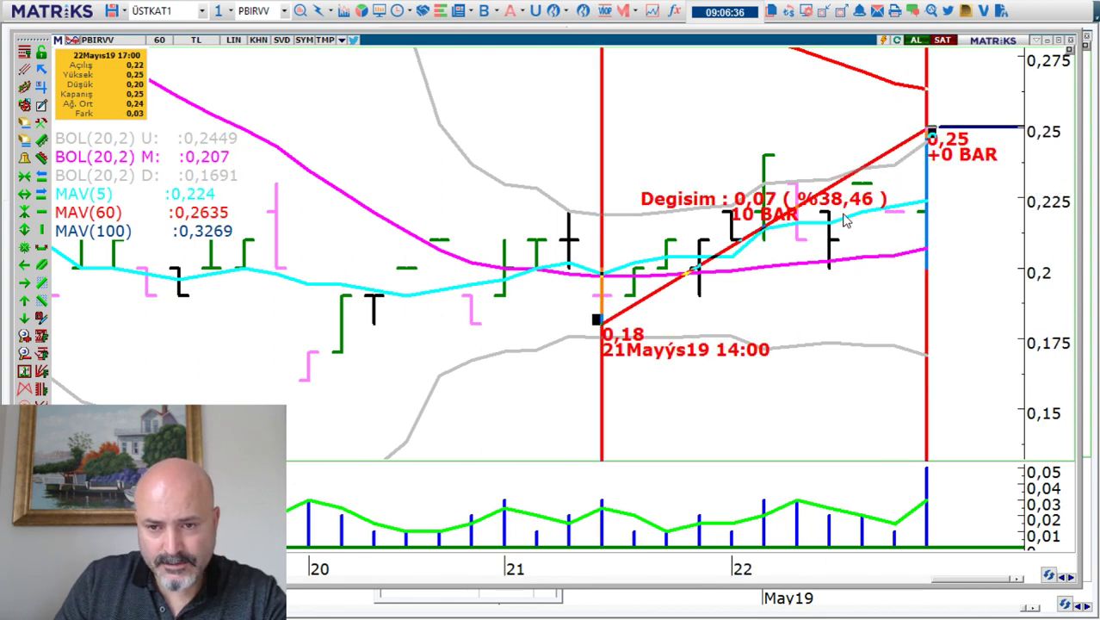
pyautogui.click(929, 114)
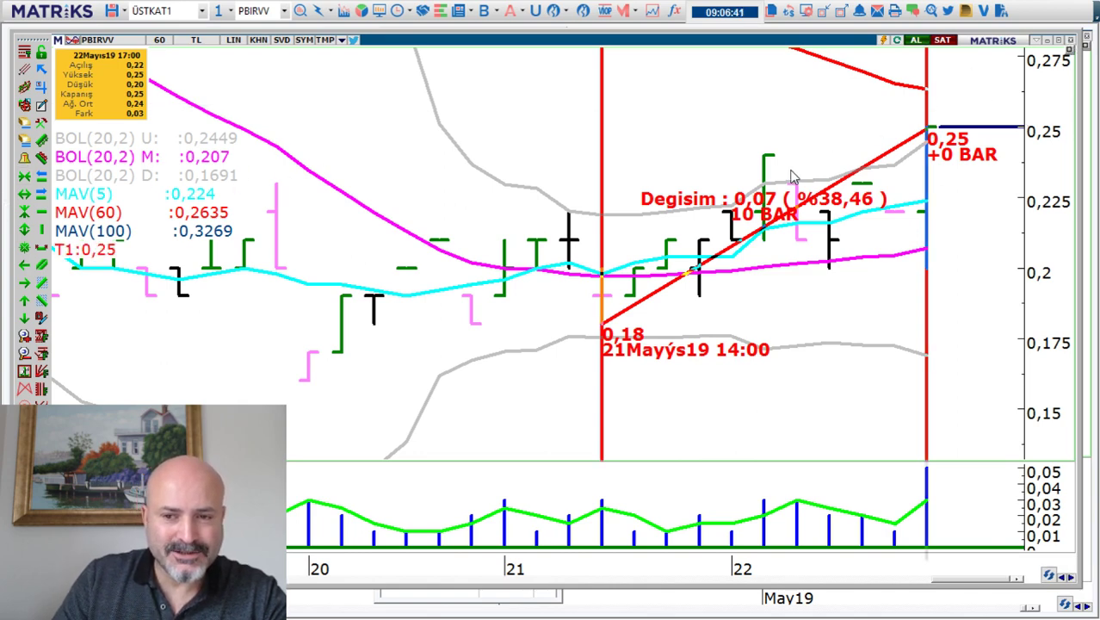
# Review PBIRVV's earlier hourly bars, and close its chart and order book windows.
pyautogui.scroll(-3, 793, 177)
pyautogui.scroll(-2, 793, 177)
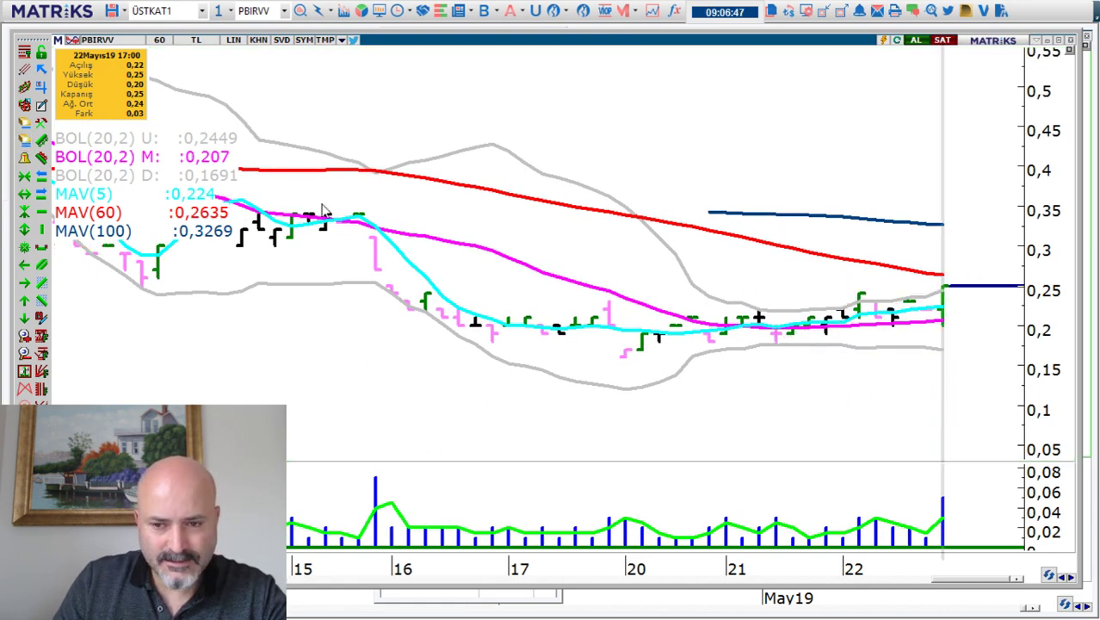
pyautogui.click(23, 139)
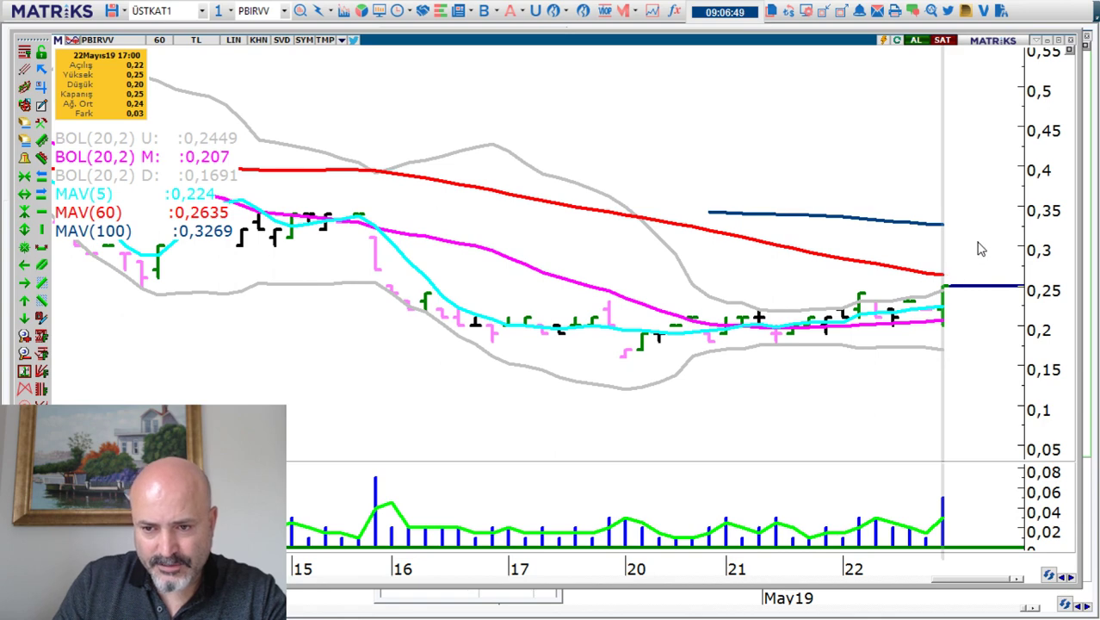
pyautogui.click(1070, 41)
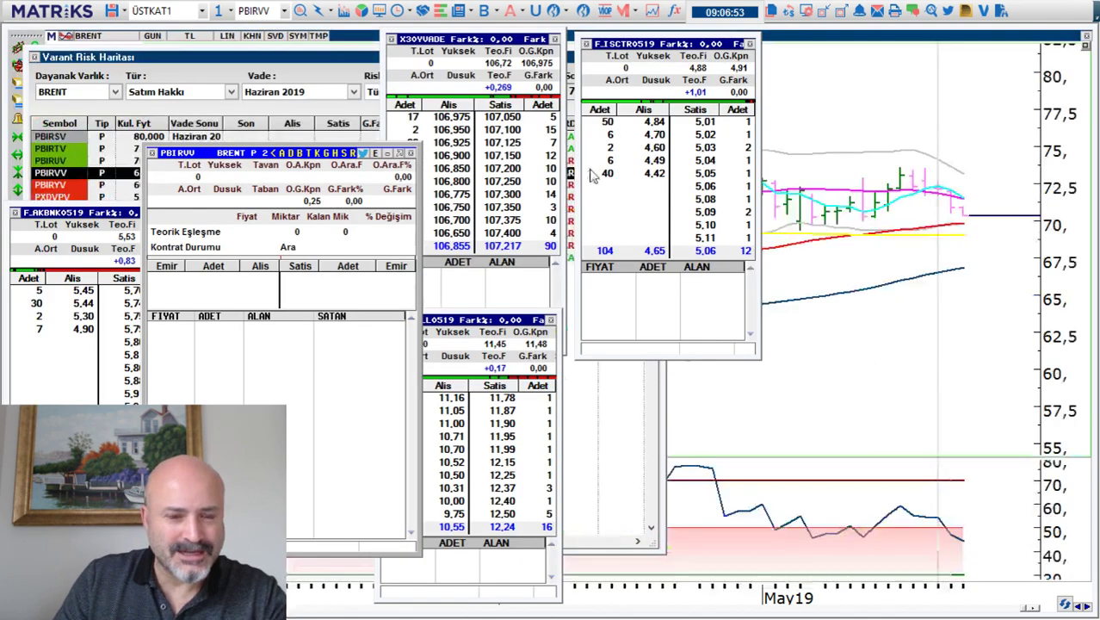
pyautogui.click(410, 152)
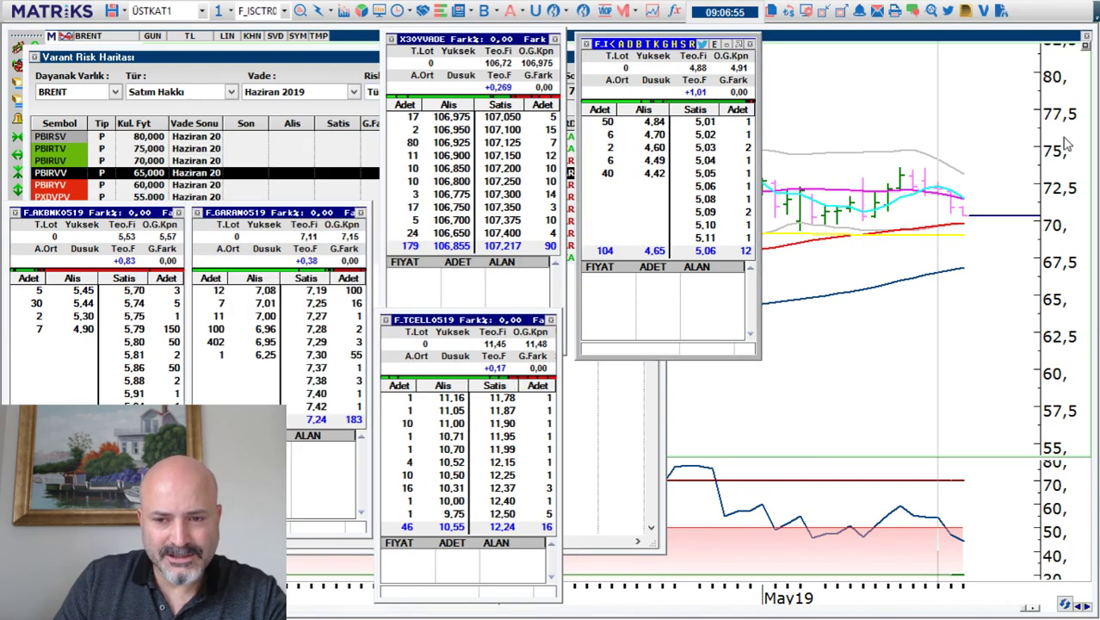
# Return to the BRENT daily chart and examine its recent bars against the moving averages, including the 22 May bar.
pyautogui.click(864, 103)
pyautogui.scroll(3, 864, 104)
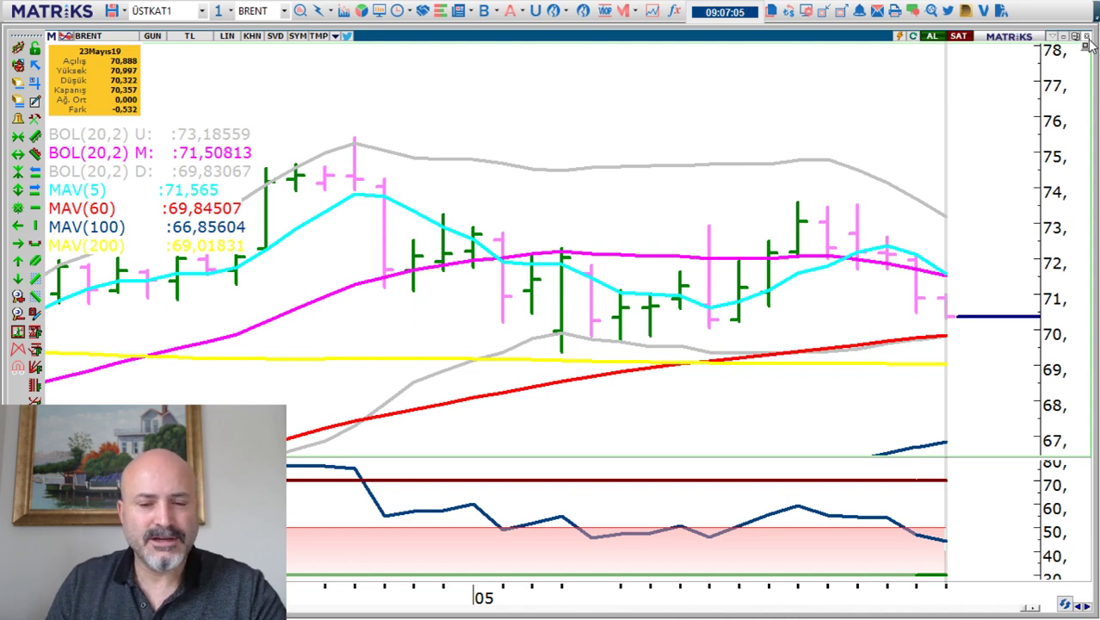
pyautogui.scroll(-3, 697, 140)
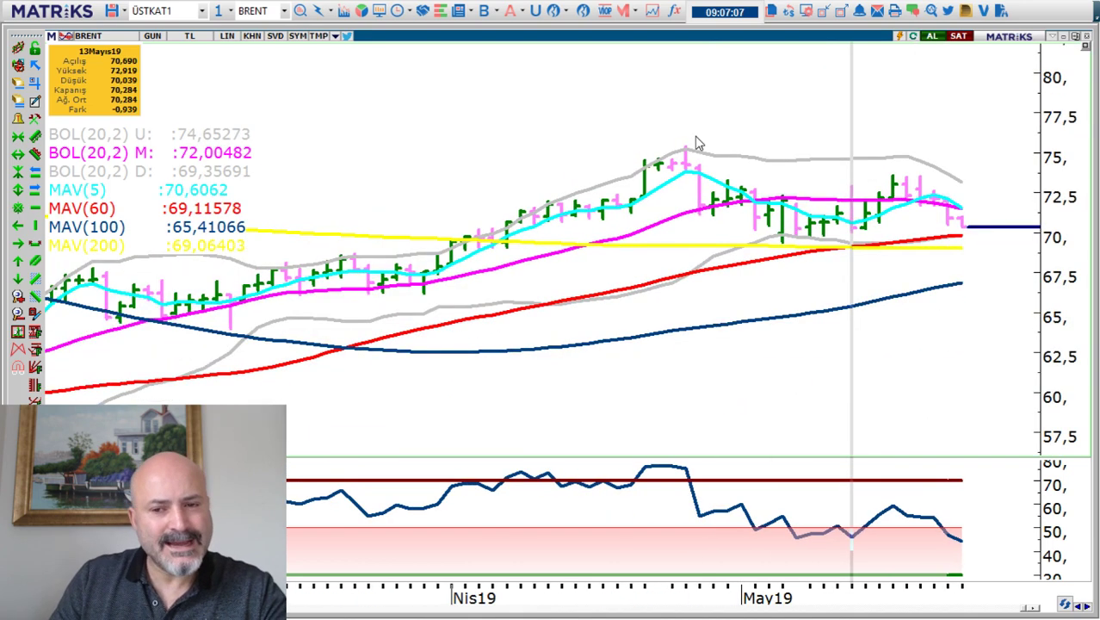
pyautogui.scroll(-2, 696, 138)
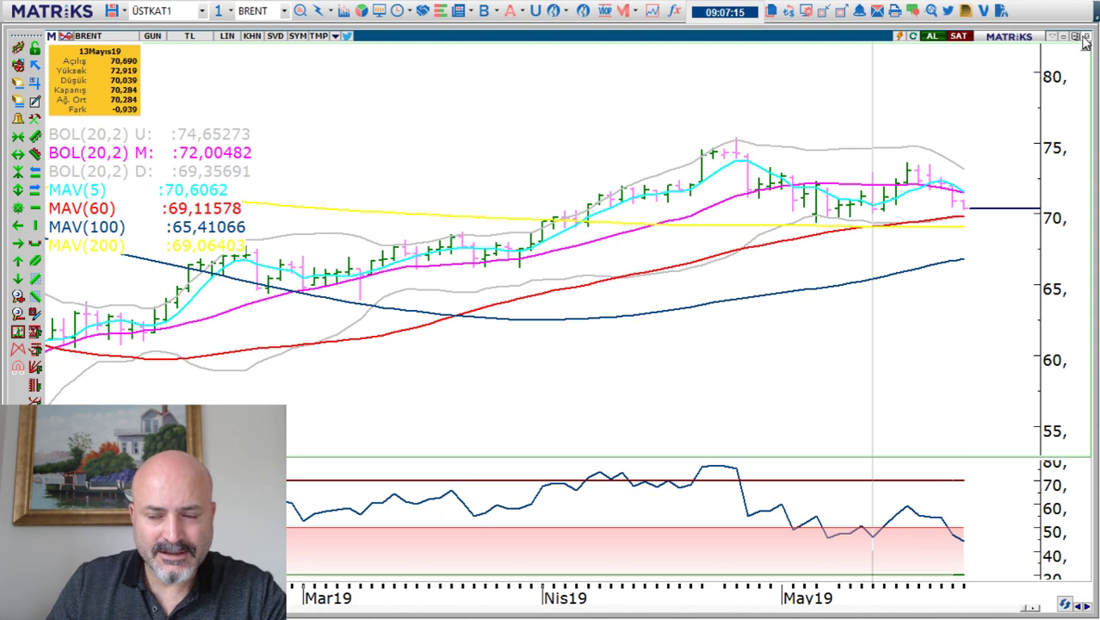
pyautogui.scroll(2, 916, 153)
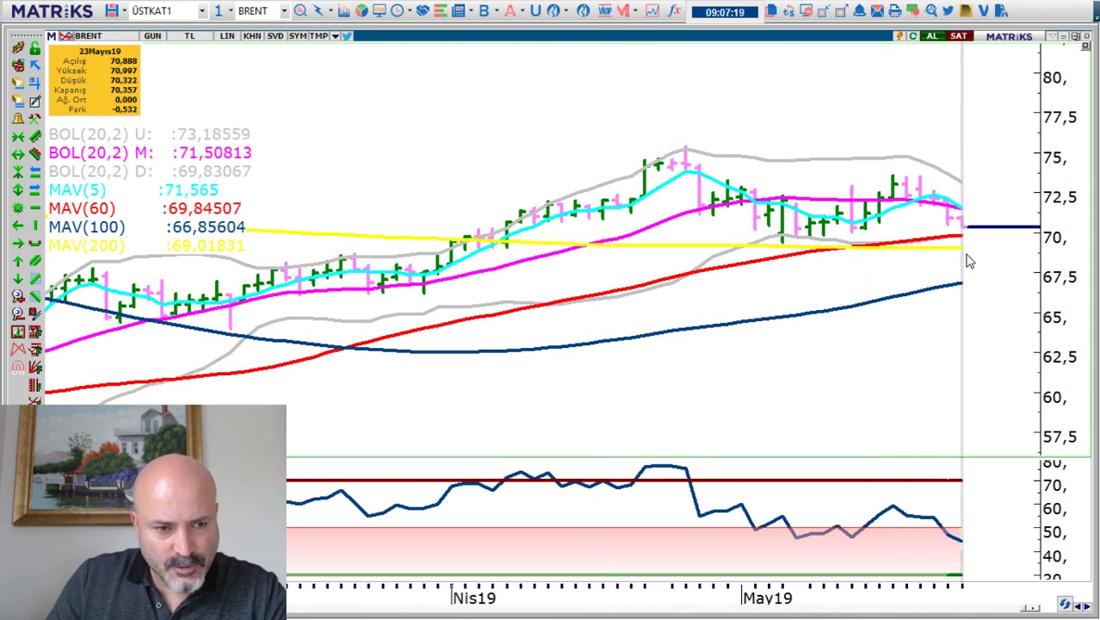
pyautogui.scroll(-2, 640, 160)
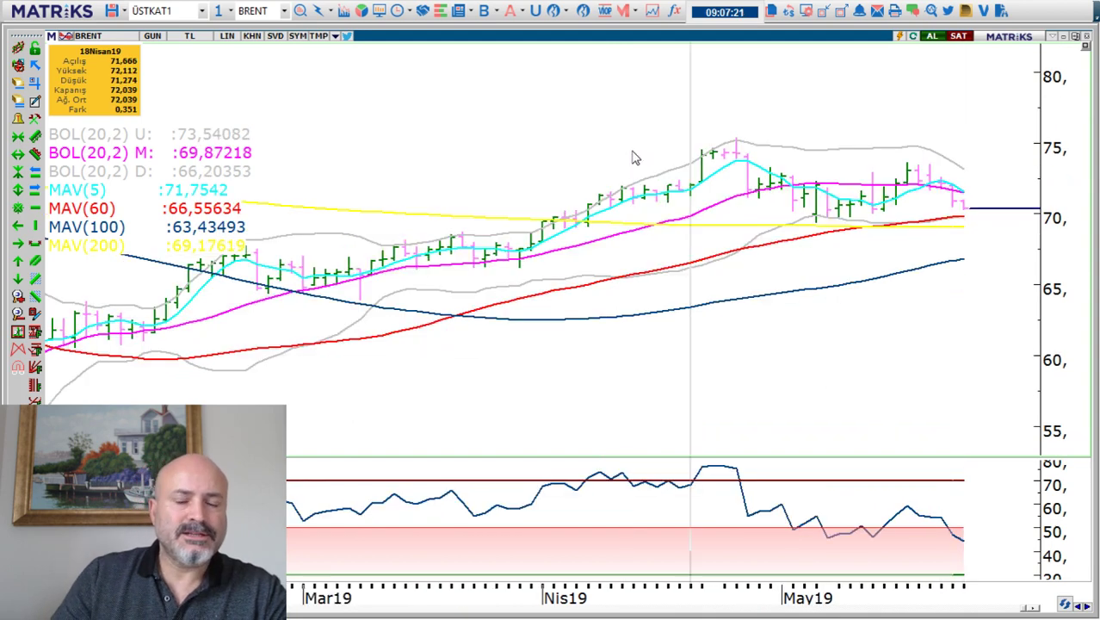
pyautogui.click(956, 143)
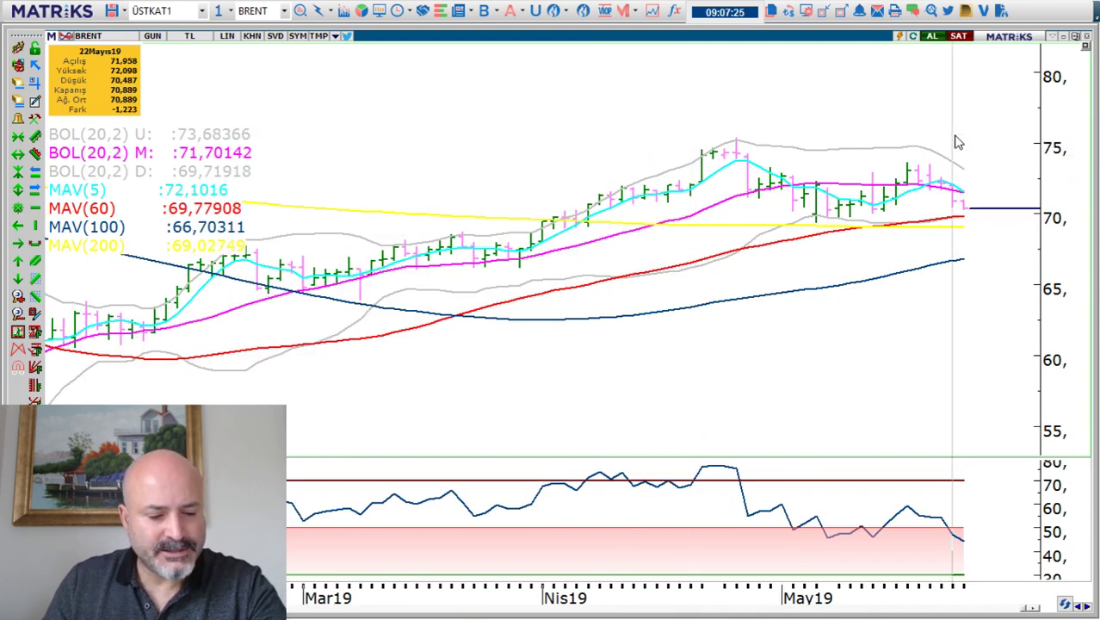
# Switch to the workbook folder and open the PETROL workbook in Excel.
pyautogui.hotkey('alt', 'Tab')
pyautogui.hotkey('alt', 'Tab')
pyautogui.hotkey('alt', 'Tab')
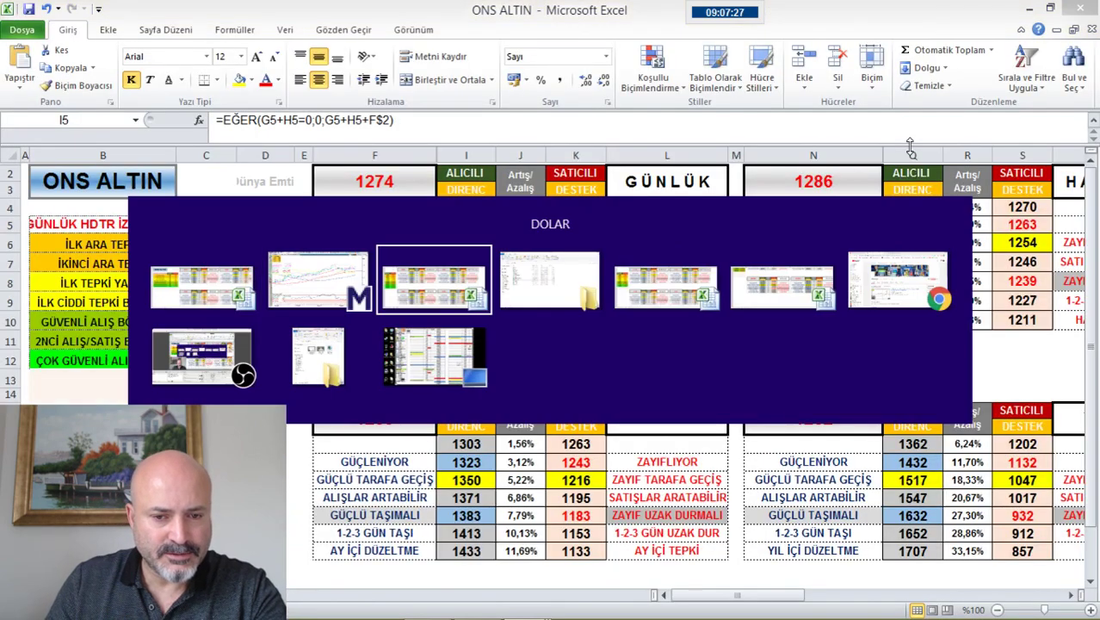
pyautogui.hotkey('alt', 'Tab')
pyautogui.doubleClick(177, 314)
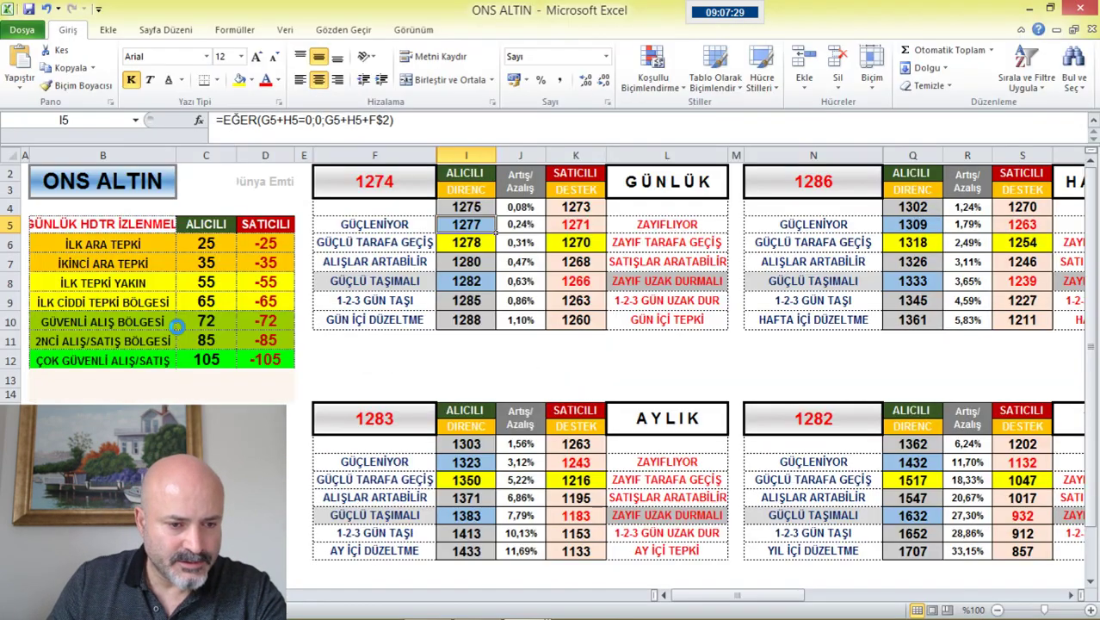
# Set BRENT's GÜNLÜK base value in F2 to 70880 and switch back to the BRENT chart in Matriks.
pyautogui.click(376, 178)
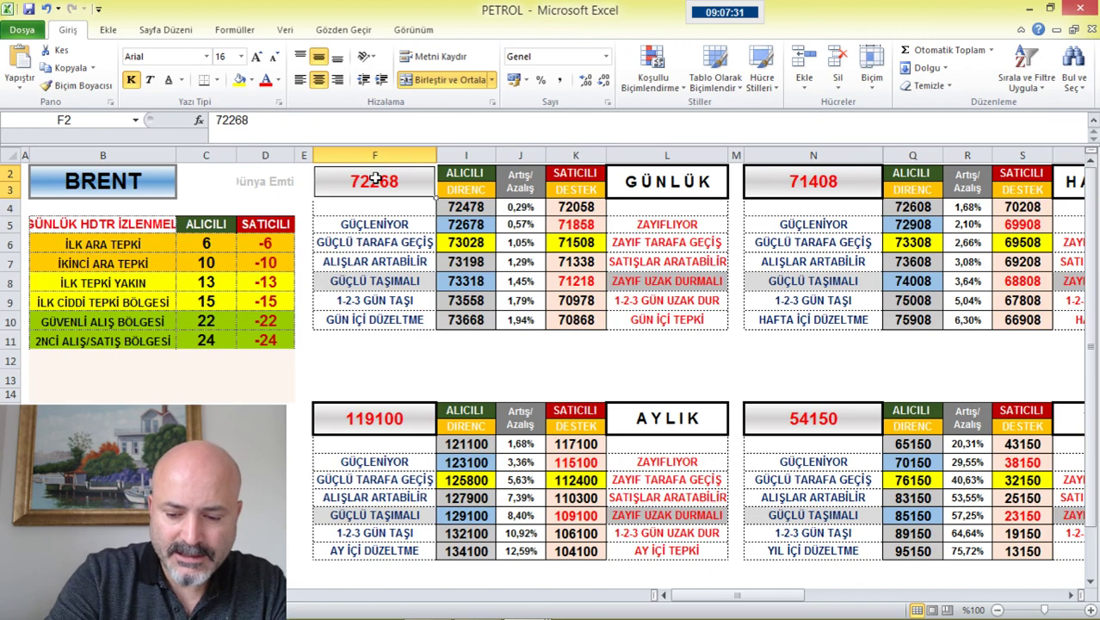
pyautogui.write('7088')
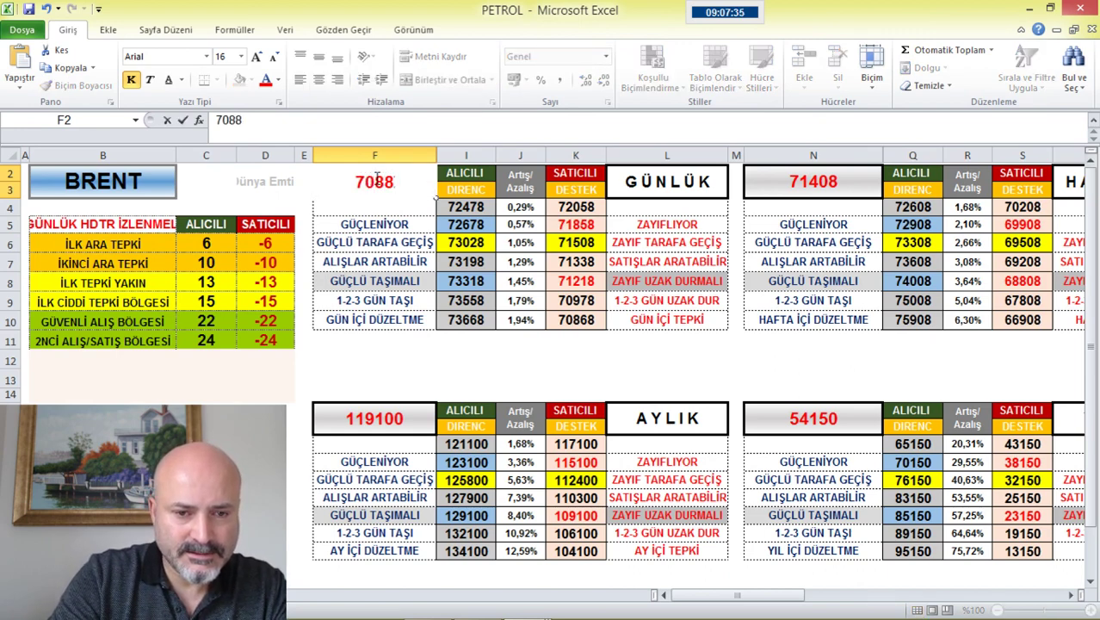
pyautogui.write('0')
pyautogui.press('Return')
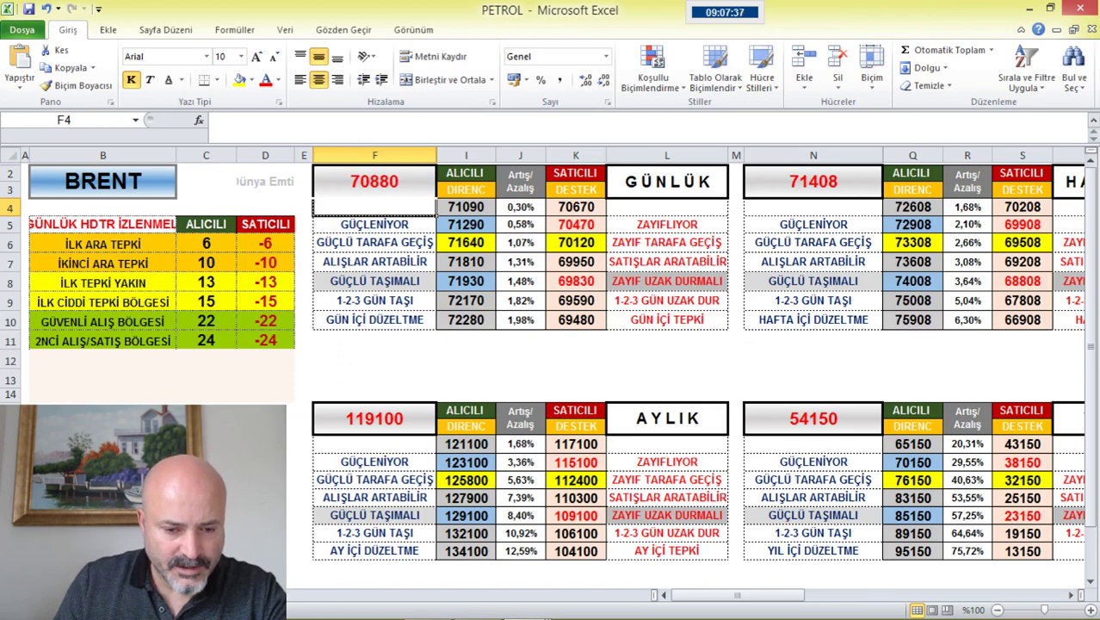
pyautogui.click(427, 602)
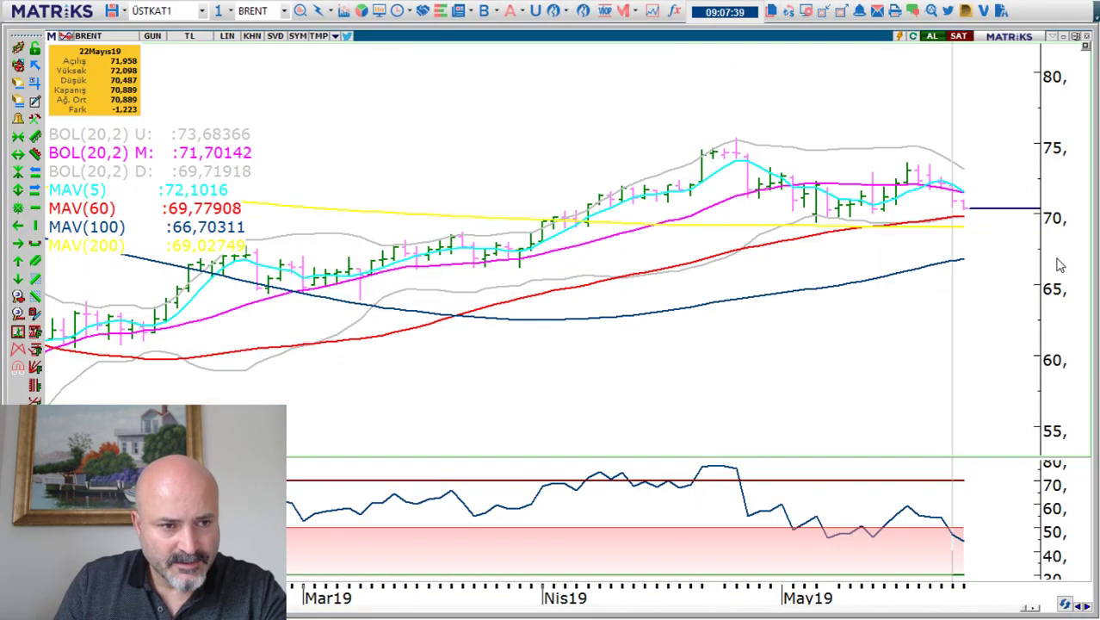
# Compare BRENT's current price with the GÜNLÜK support levels in K5 and K8 of the PETROL workbook, and return to the BRENT chart.
pyautogui.hotkey('alt', 'Tab')
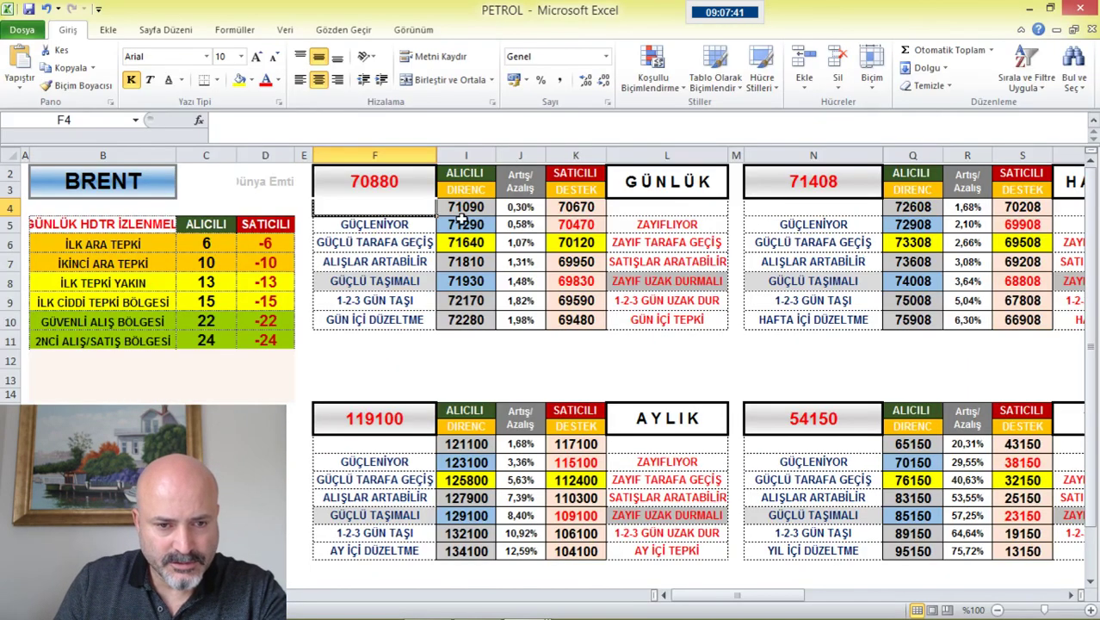
pyautogui.click(585, 223)
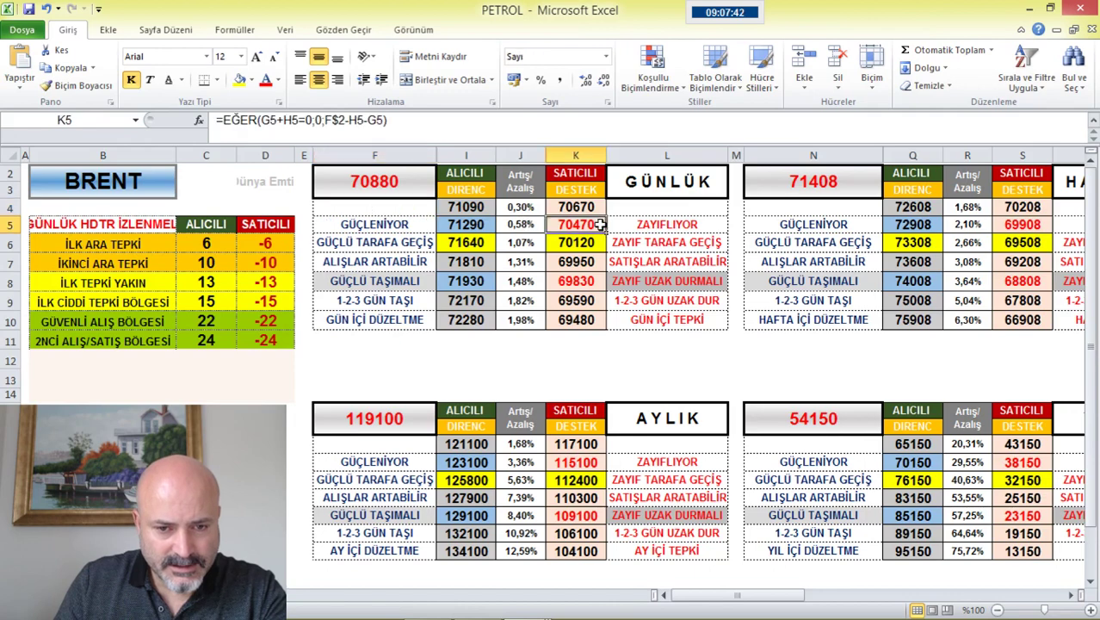
pyautogui.click(583, 281)
pyautogui.hotkey('alt', 'Tab')
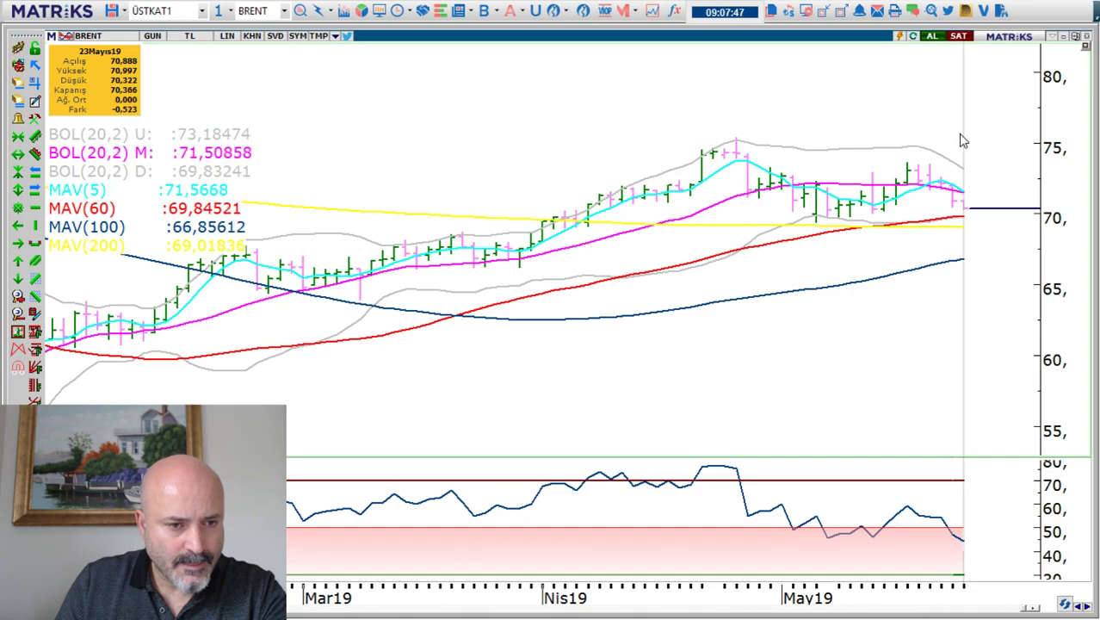
pyautogui.hotkey('alt', 'Tab')
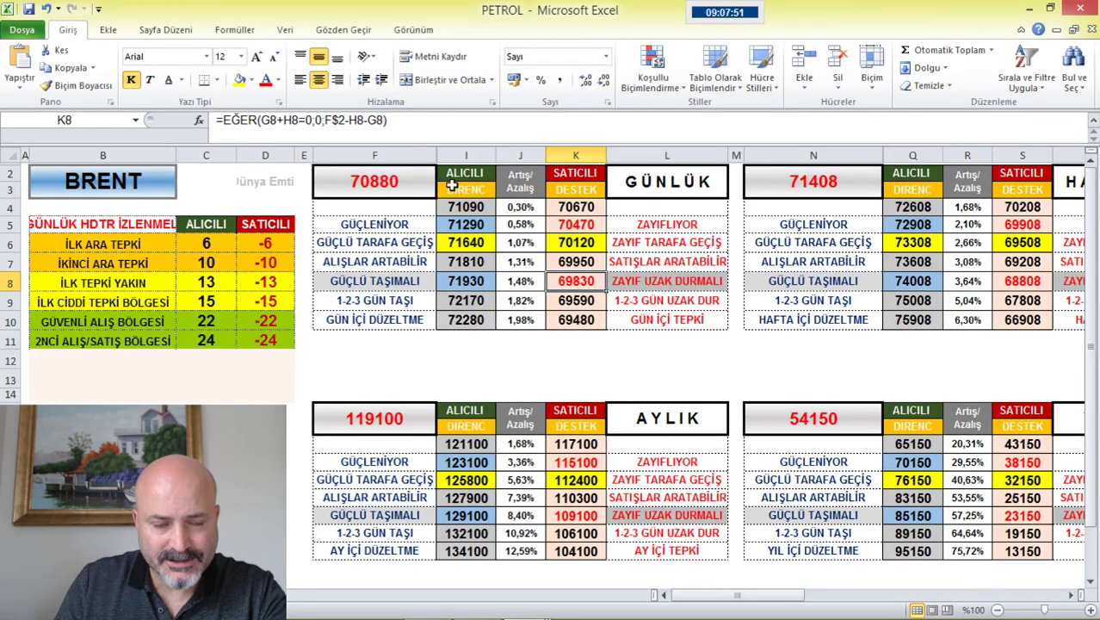
pyautogui.click(428, 604)
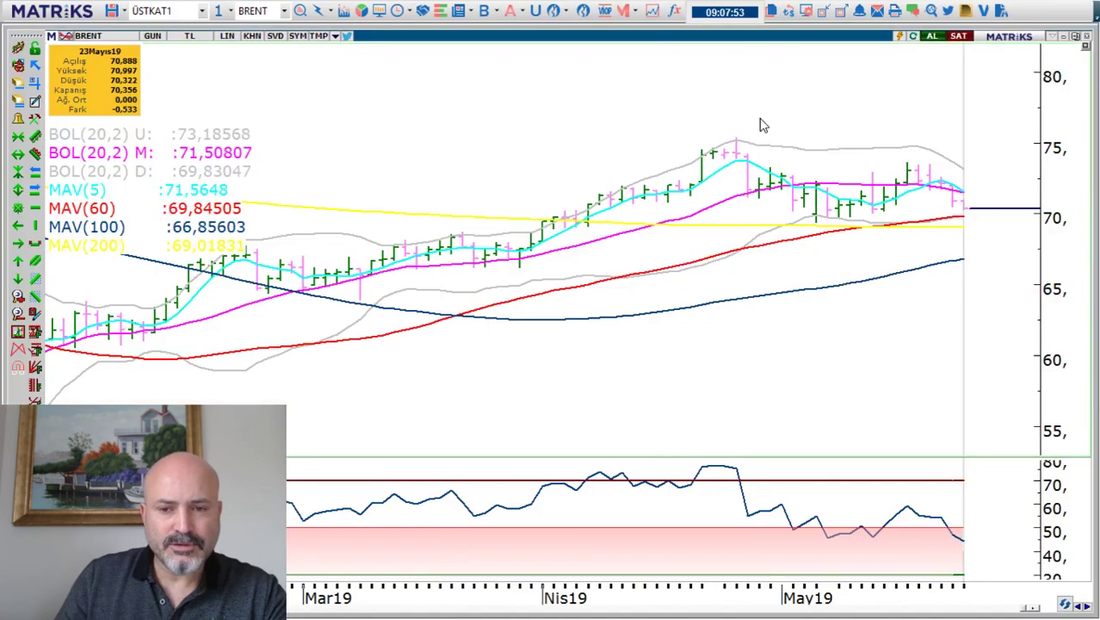
pyautogui.scroll(-2, 661, 106)
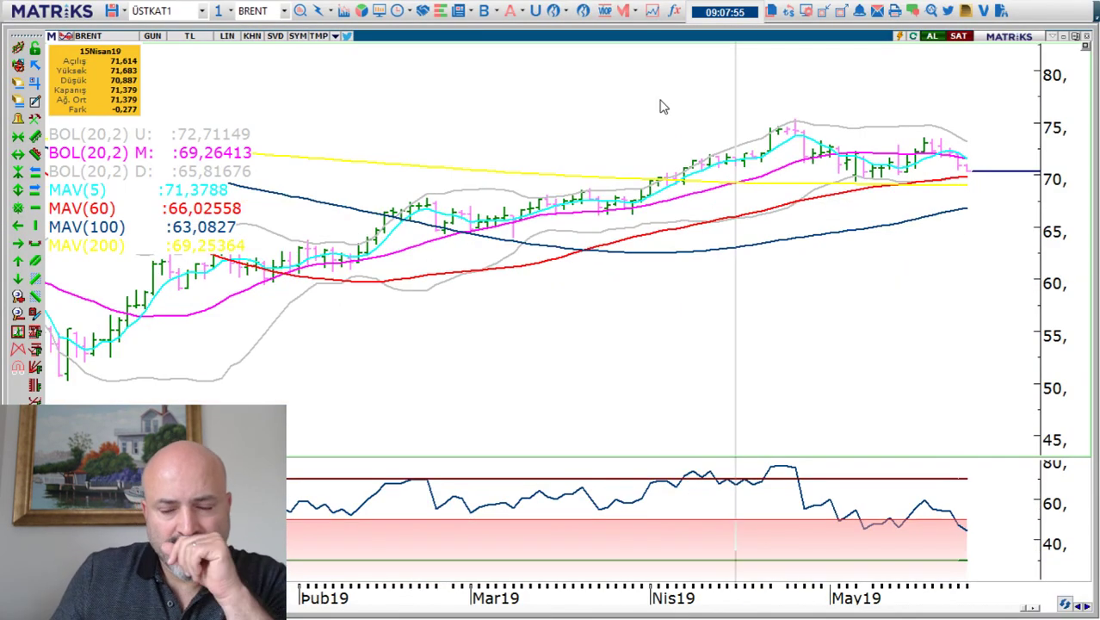
pyautogui.scroll(1, 663, 106)
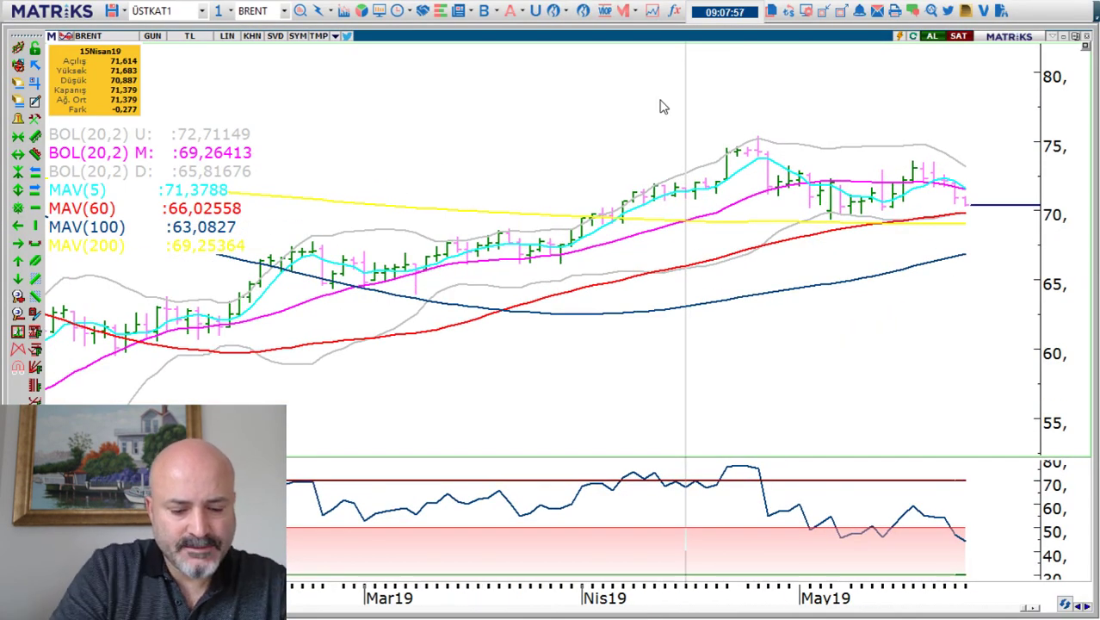
# Load GBPUSD into the daily chart and widen its date range back to late 2018.
pyautogui.write('TUPRS')
pyautogui.press('Return')
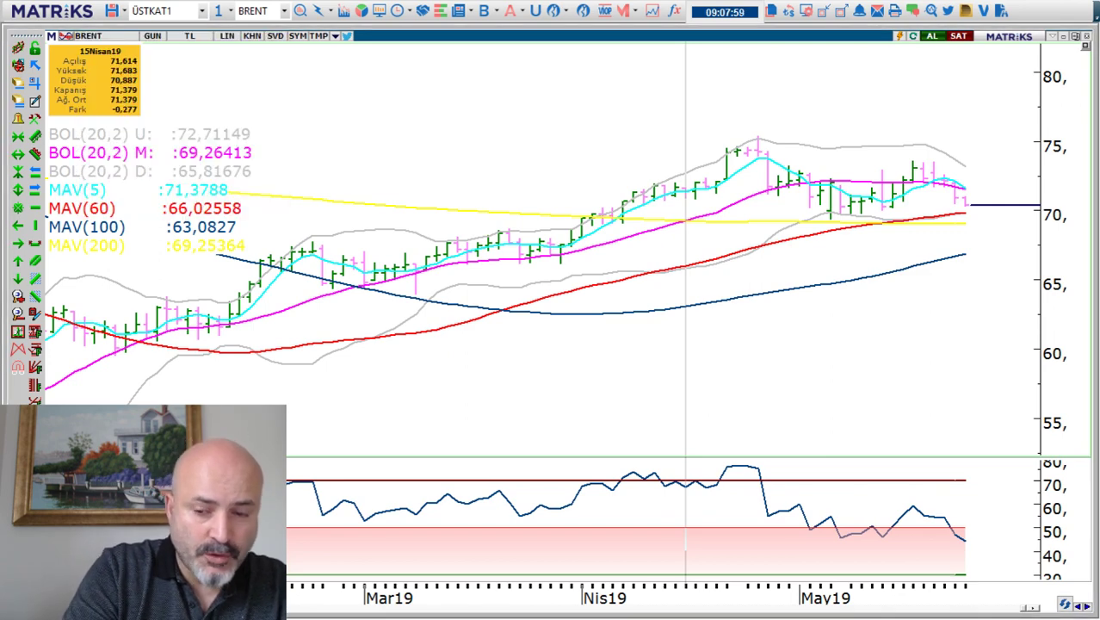
pyautogui.scroll(-1, 662, 106)
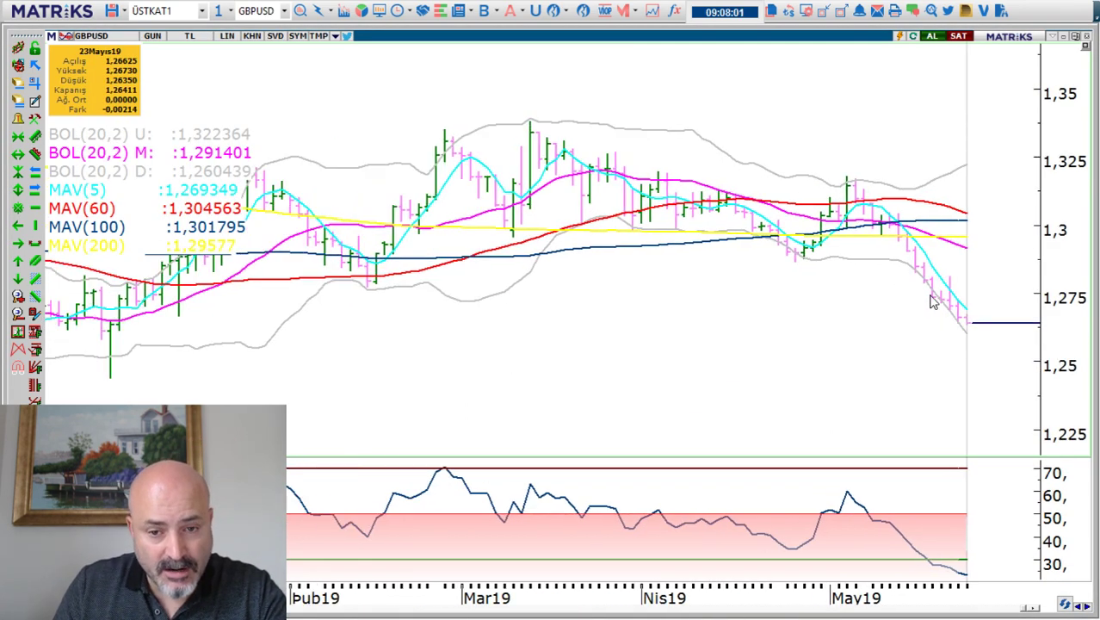
pyautogui.scroll(-2, 938, 306)
pyautogui.scroll(-1, 940, 310)
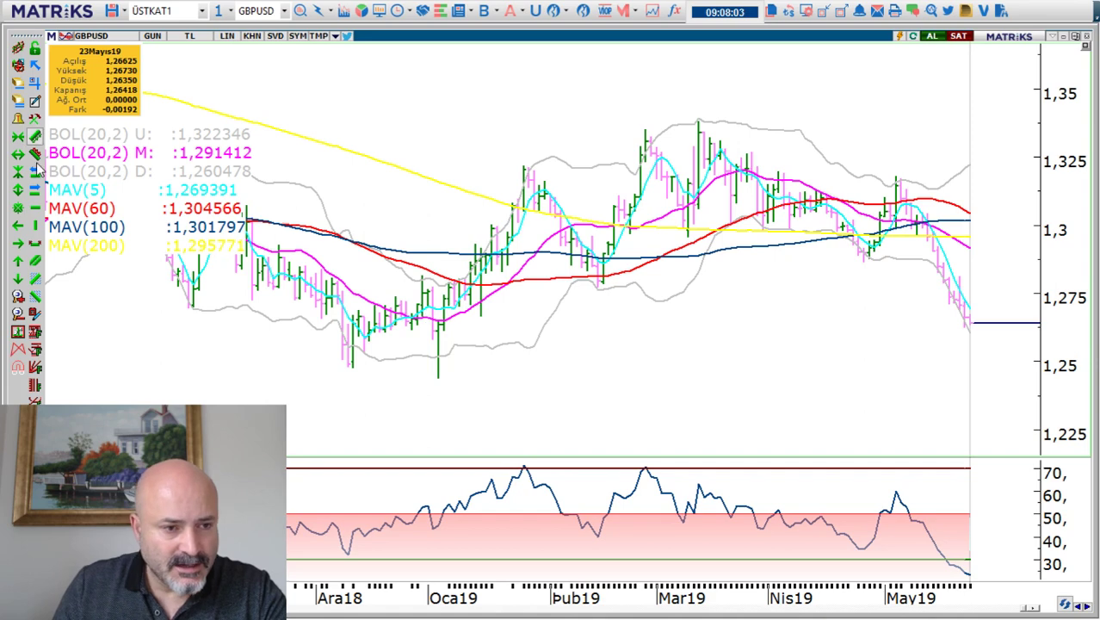
# Draw a horizontal line at about 1.262 on the GBPUSD price chart and compare it with the earlier lows.
pyautogui.click(801, 325)
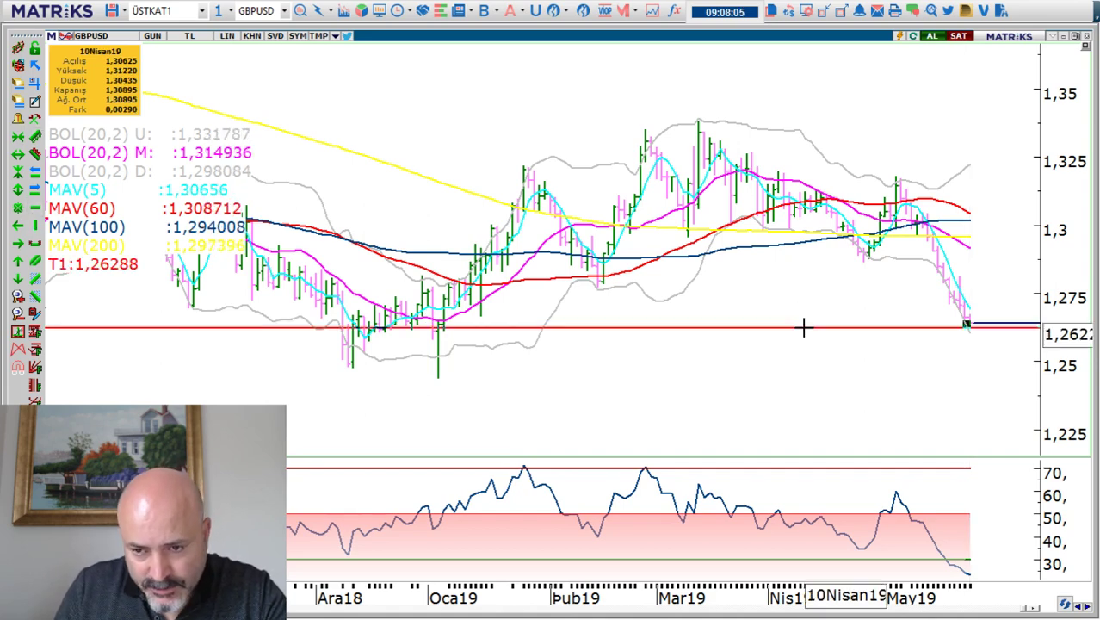
pyautogui.scroll(-1, 974, 299)
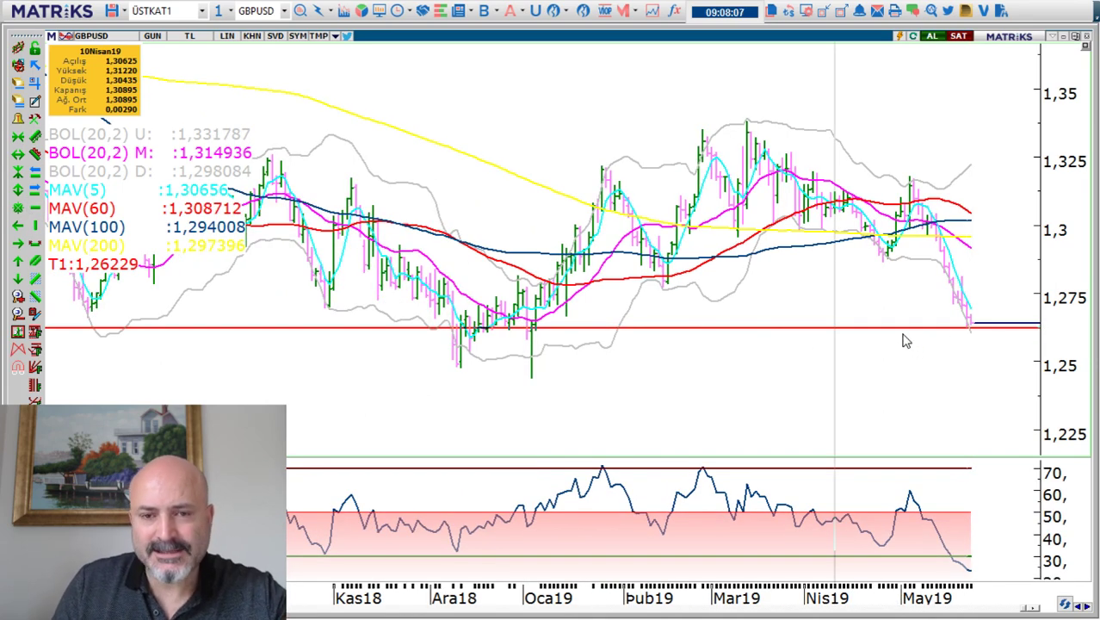
pyautogui.scroll(-2, 913, 326)
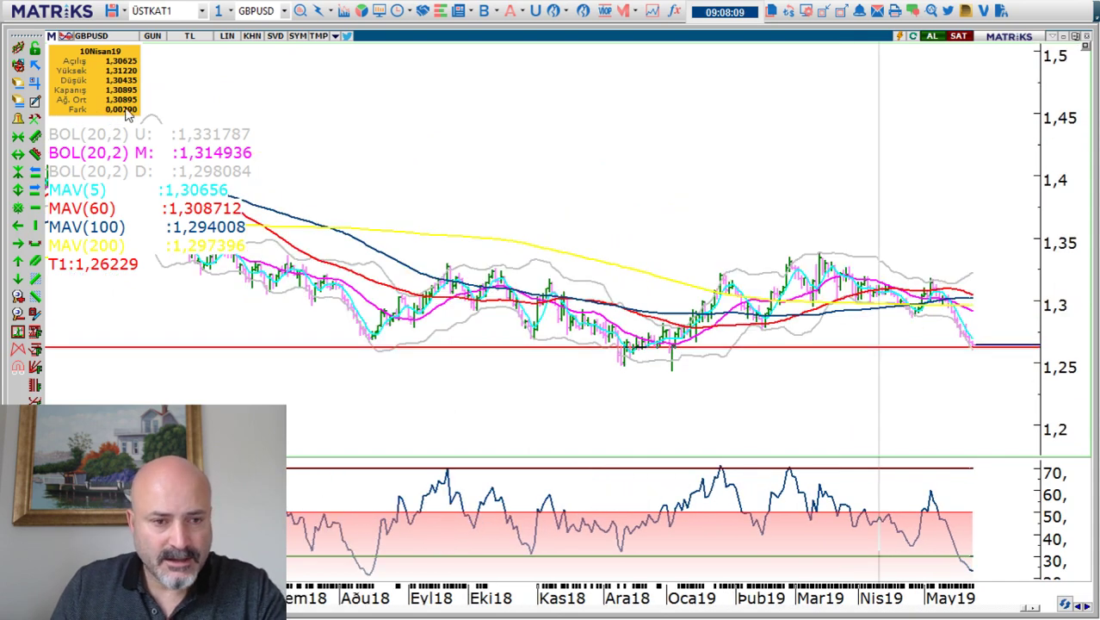
# Apply the HDTR GUNLUK template to the GBPUSD chart and show several earlier months of bars.
pyautogui.click(320, 36)
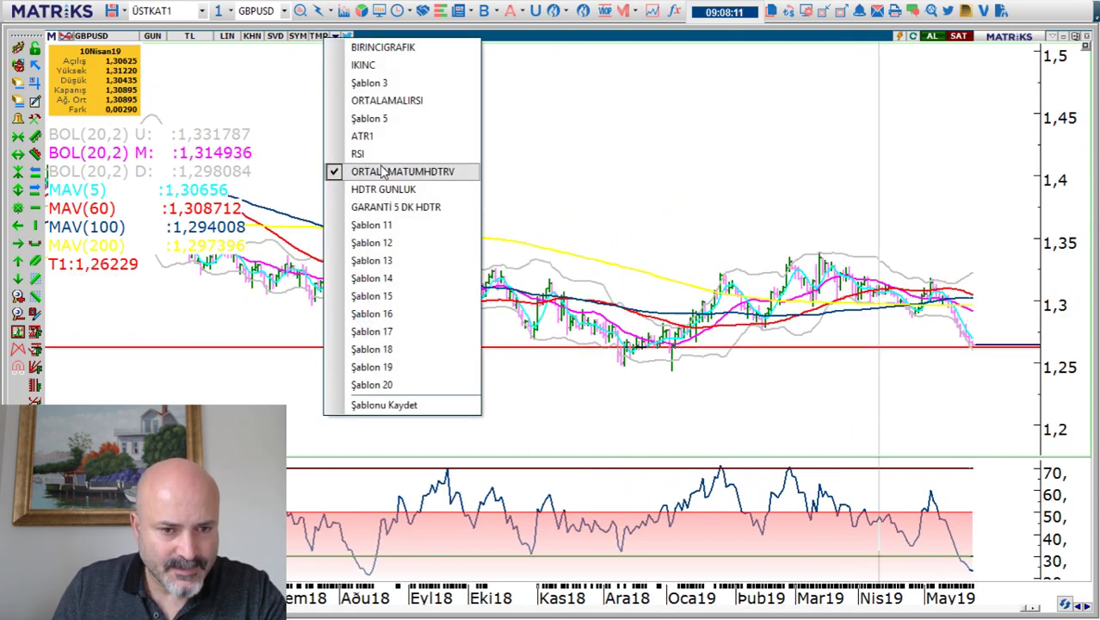
pyautogui.click(383, 188)
pyautogui.scroll(-3, 628, 185)
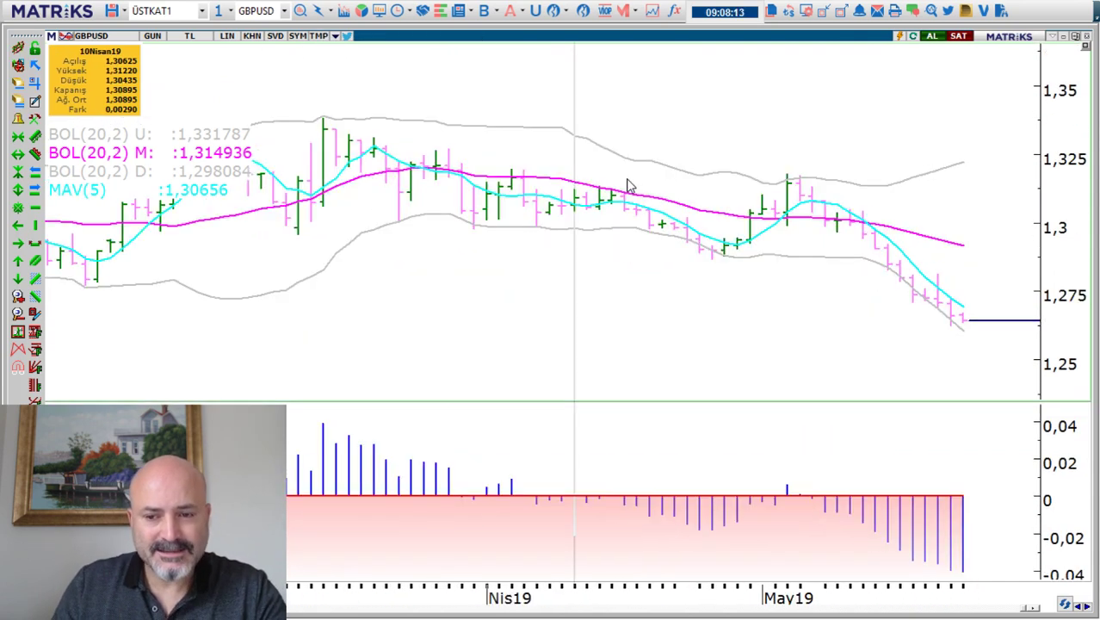
pyautogui.scroll(-4, 633, 170)
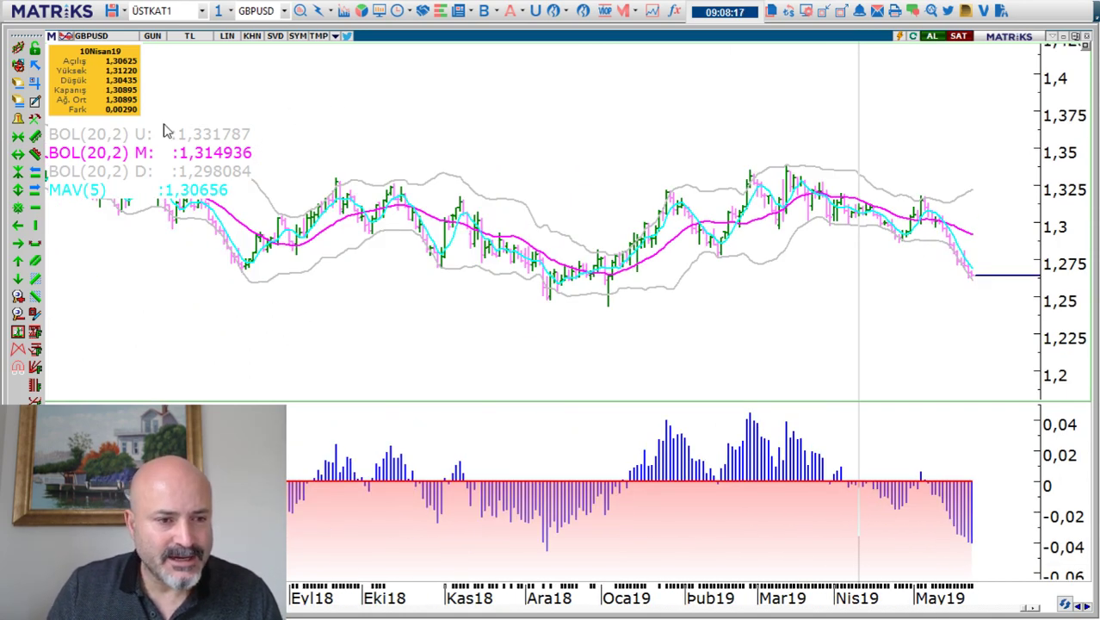
# Draw a horizontal line at about -0.041 in GBPUSD's HDTR indicator and compare it with the August and December 2018 lows.
pyautogui.scroll(-3, 125, 172)
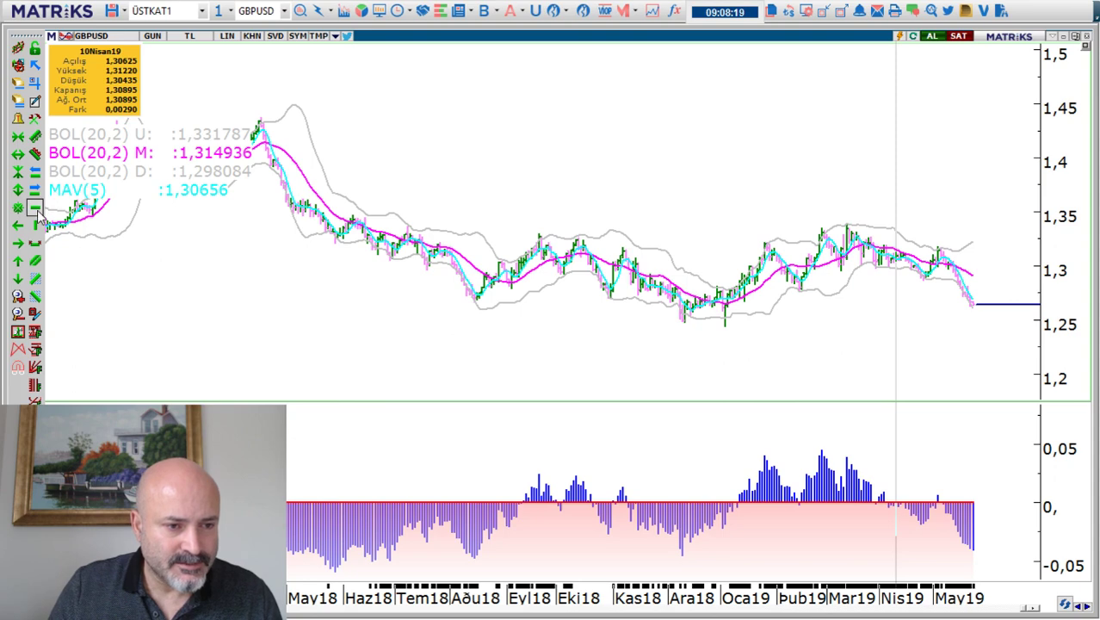
pyautogui.click(973, 548)
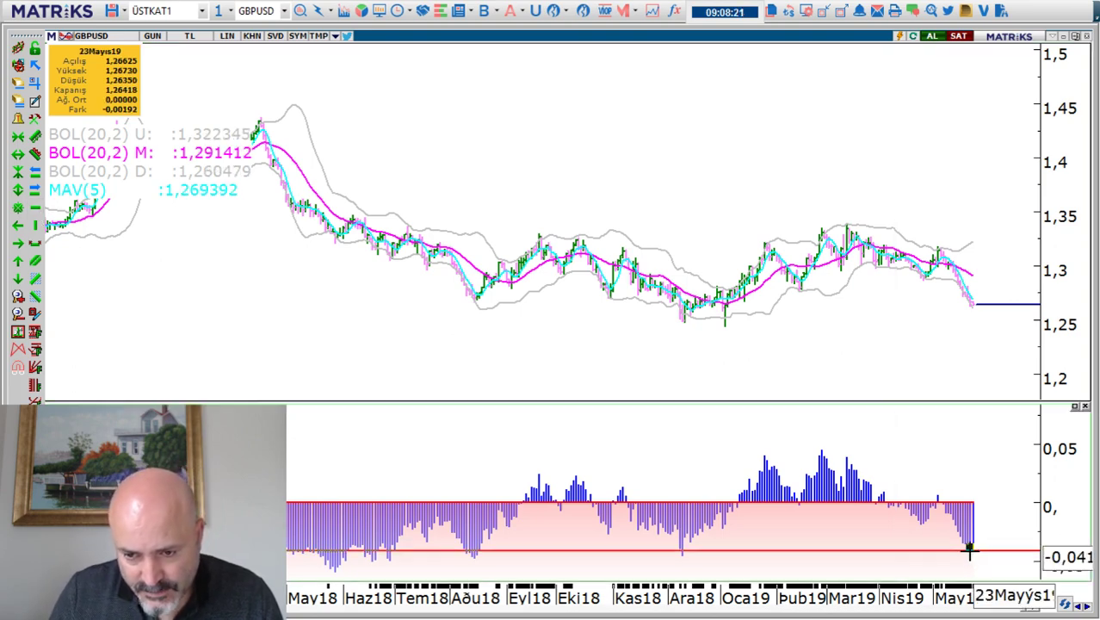
pyautogui.click(683, 568)
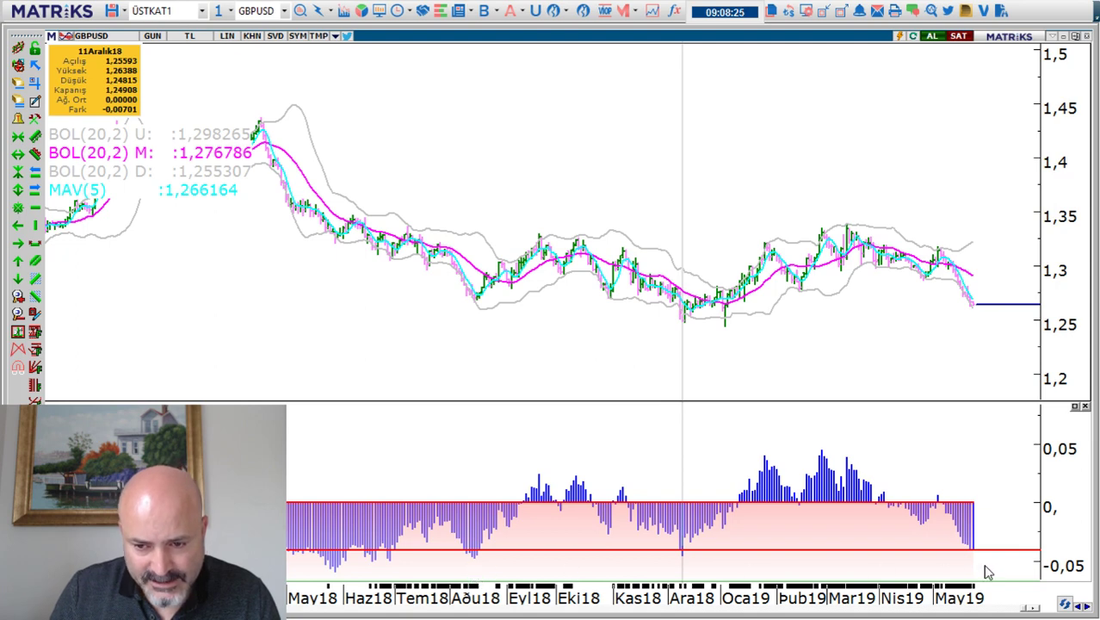
pyautogui.click(476, 568)
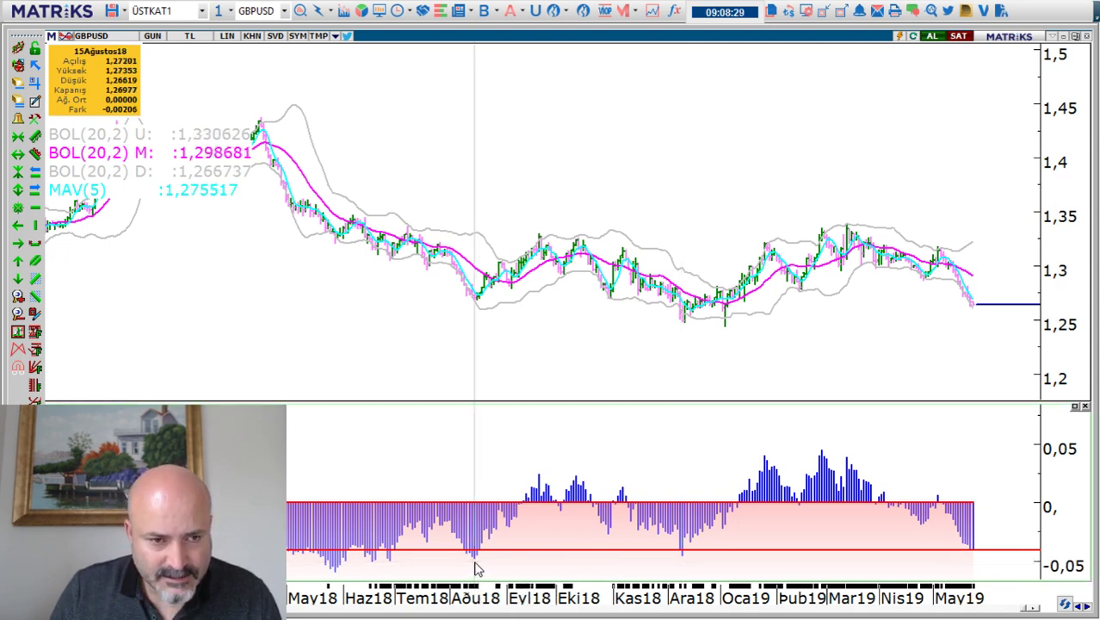
pyautogui.click(681, 568)
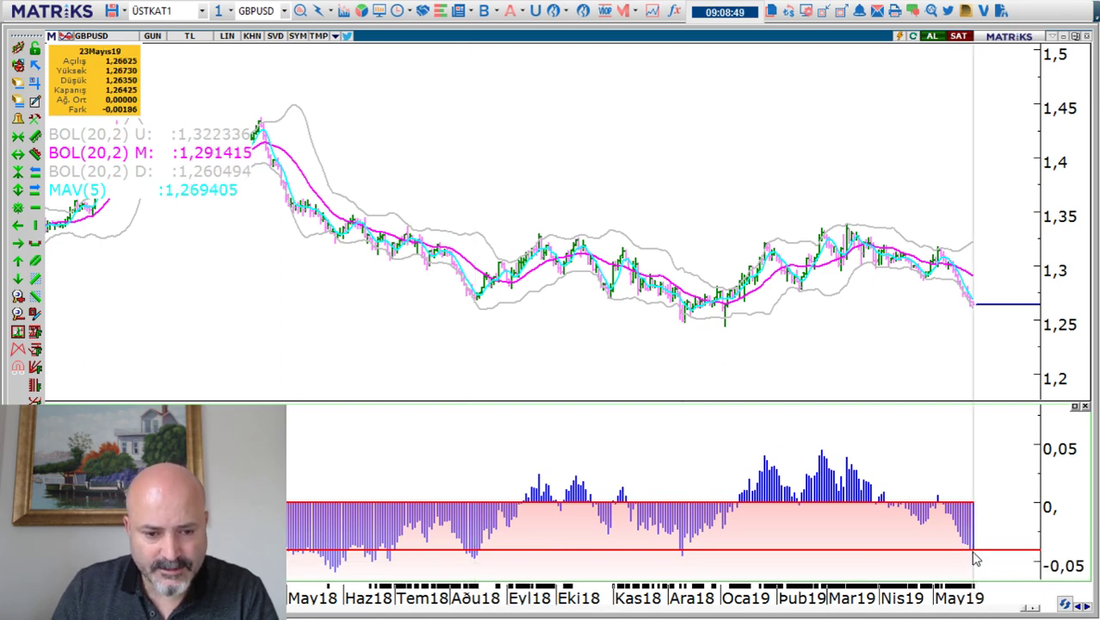
# Enlarge GBPUSD's recent bars and narrow the chart window to read the HDTR value for 22 May.
pyautogui.scroll(8, 975, 559)
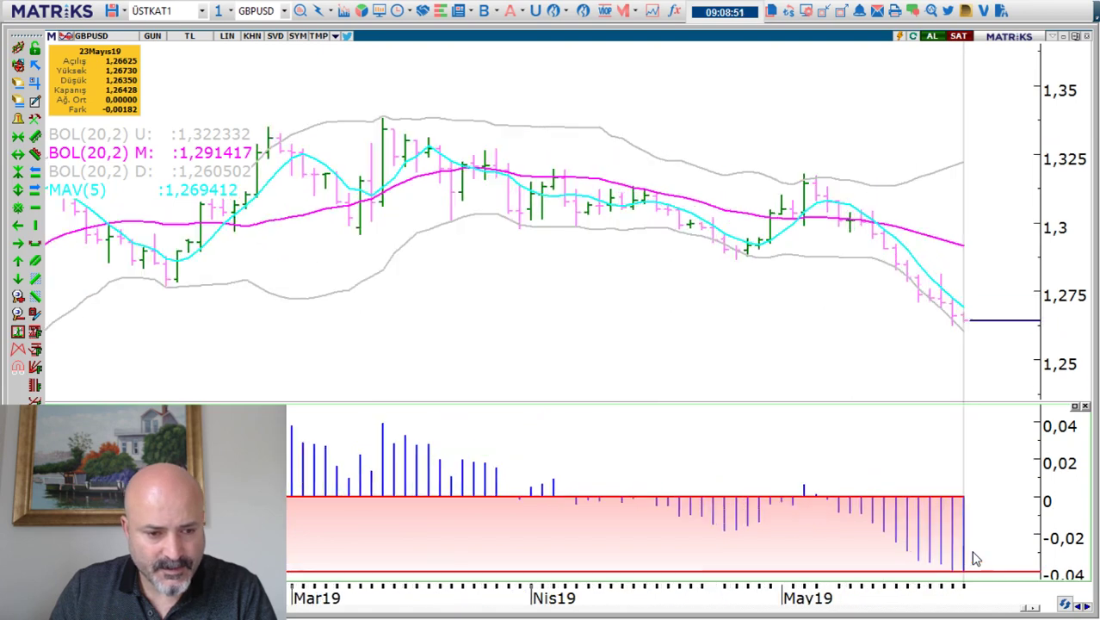
pyautogui.scroll(2, 975, 560)
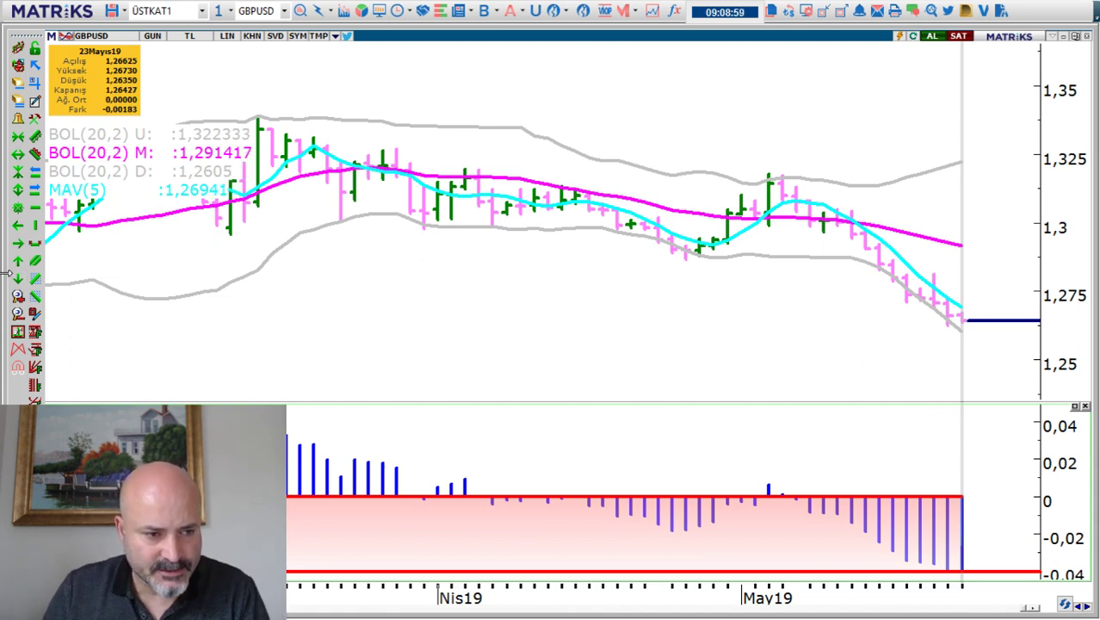
pyautogui.moveTo(11, 275); pyautogui.dragTo(342, 281)
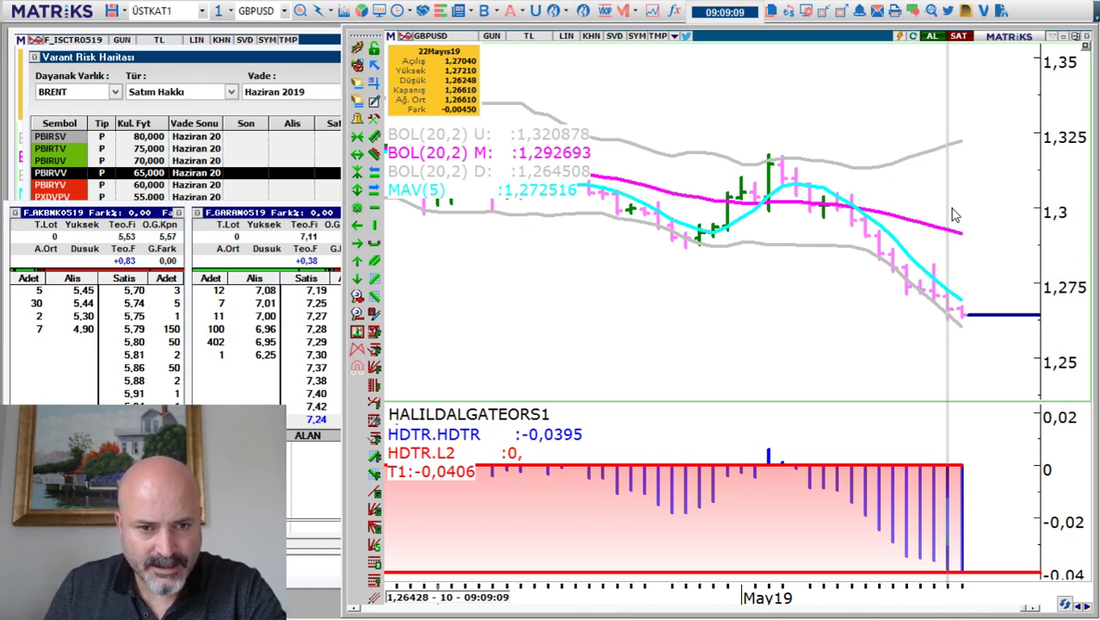
# Switch to the EXCEL TÜM folder and open the GBPUSD workbook in Excel.
pyautogui.hotkey('alt', 'Tab')
pyautogui.hotkey('alt', 'Tab')
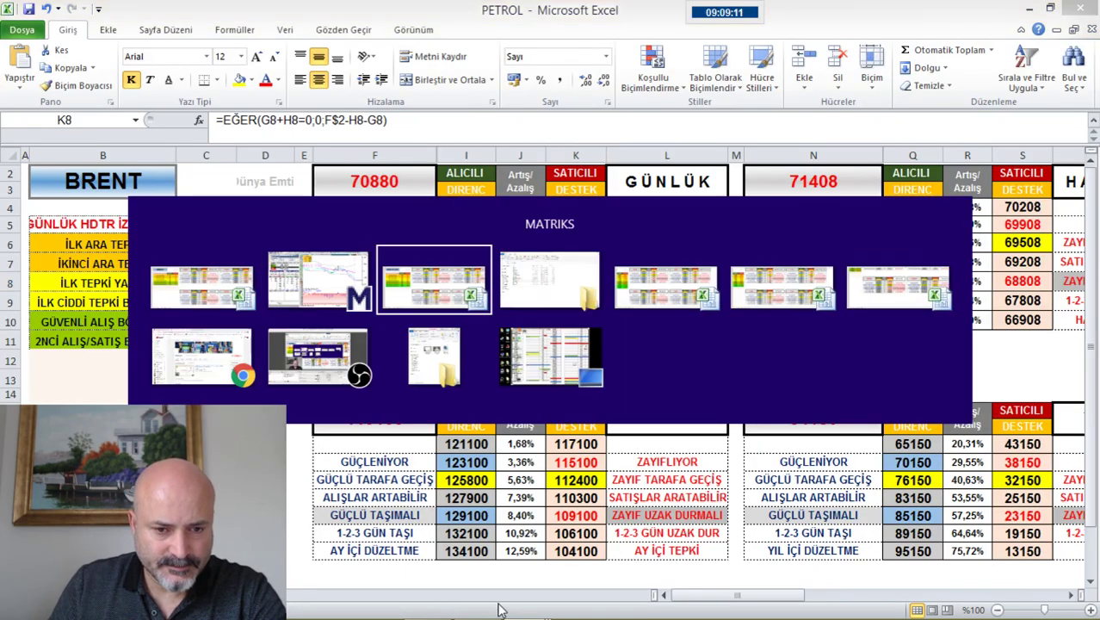
pyautogui.hotkey('alt', 'Tab')
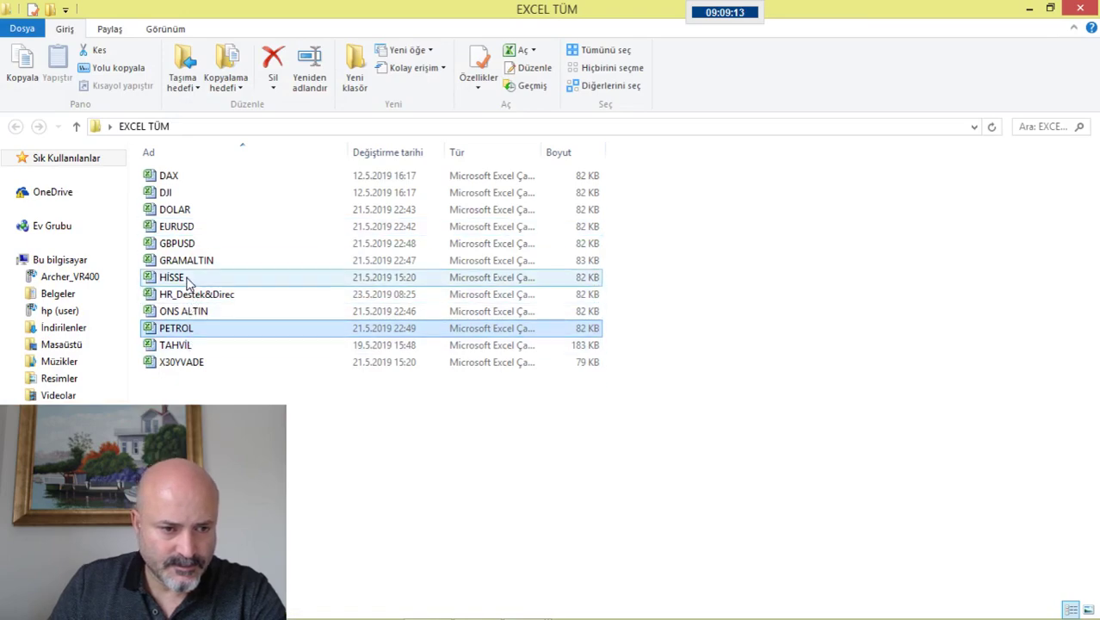
pyautogui.doubleClick(182, 243)
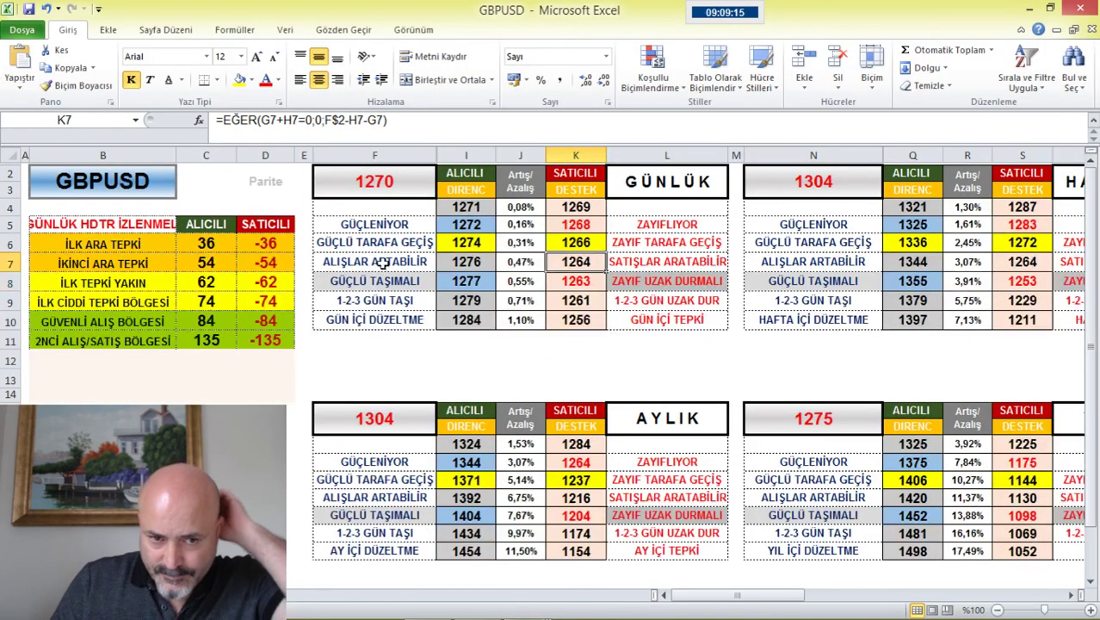
# Set GBPUSD's GÜNLÜK base value in F2 to 1266.
pyautogui.click(390, 187)
pyautogui.write('12')
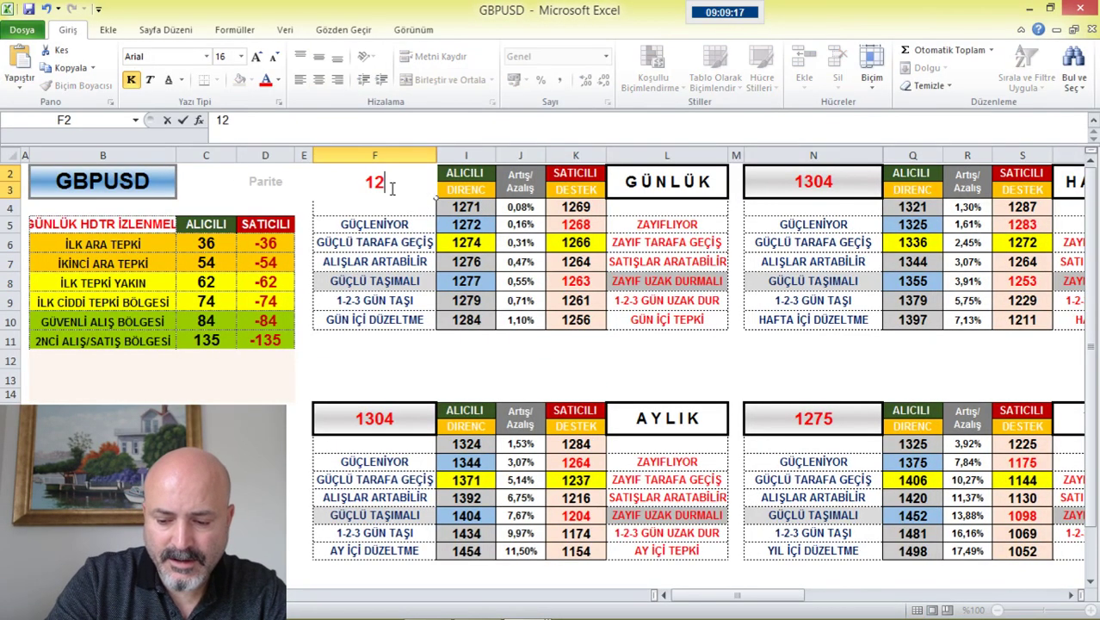
pyautogui.write('66')
pyautogui.press('Return')
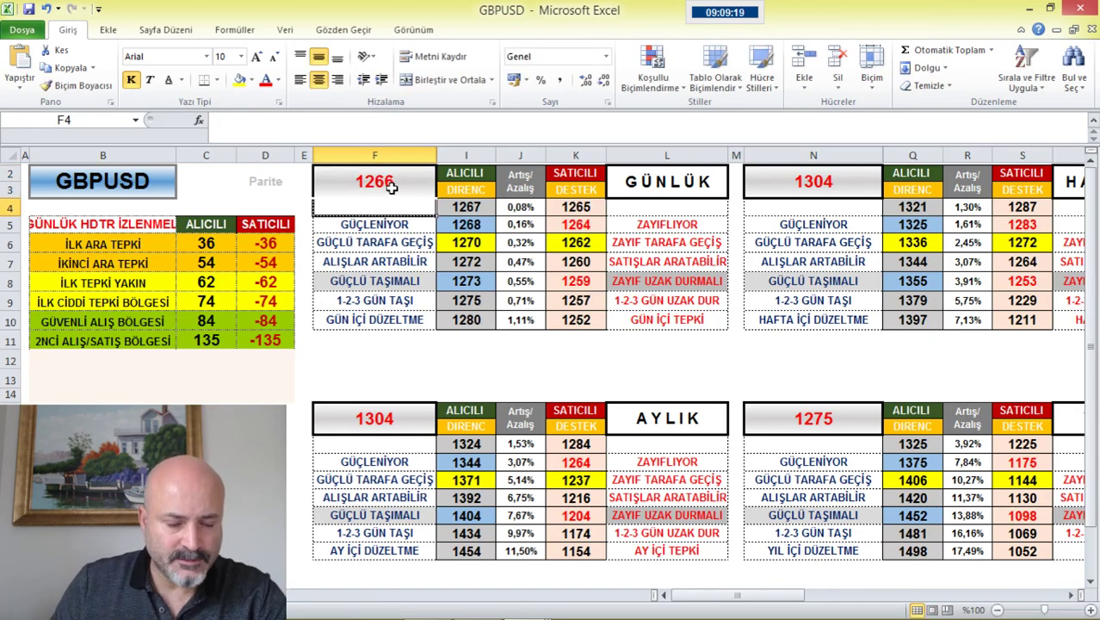